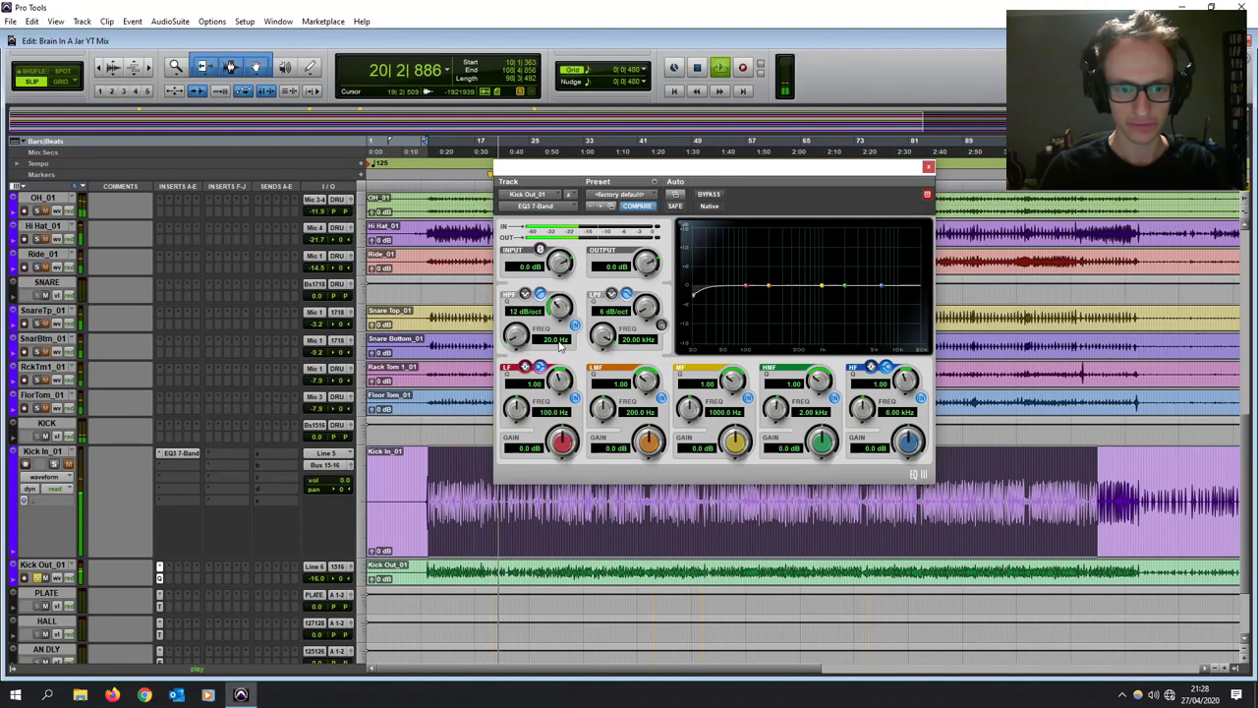
Set the kick's high-pass filter to 28 Hz and pull the mid band down around 508 Hz.
{"action": "left_click", "coordinate": [556, 339]}
{"action": "type", "text": "28"}
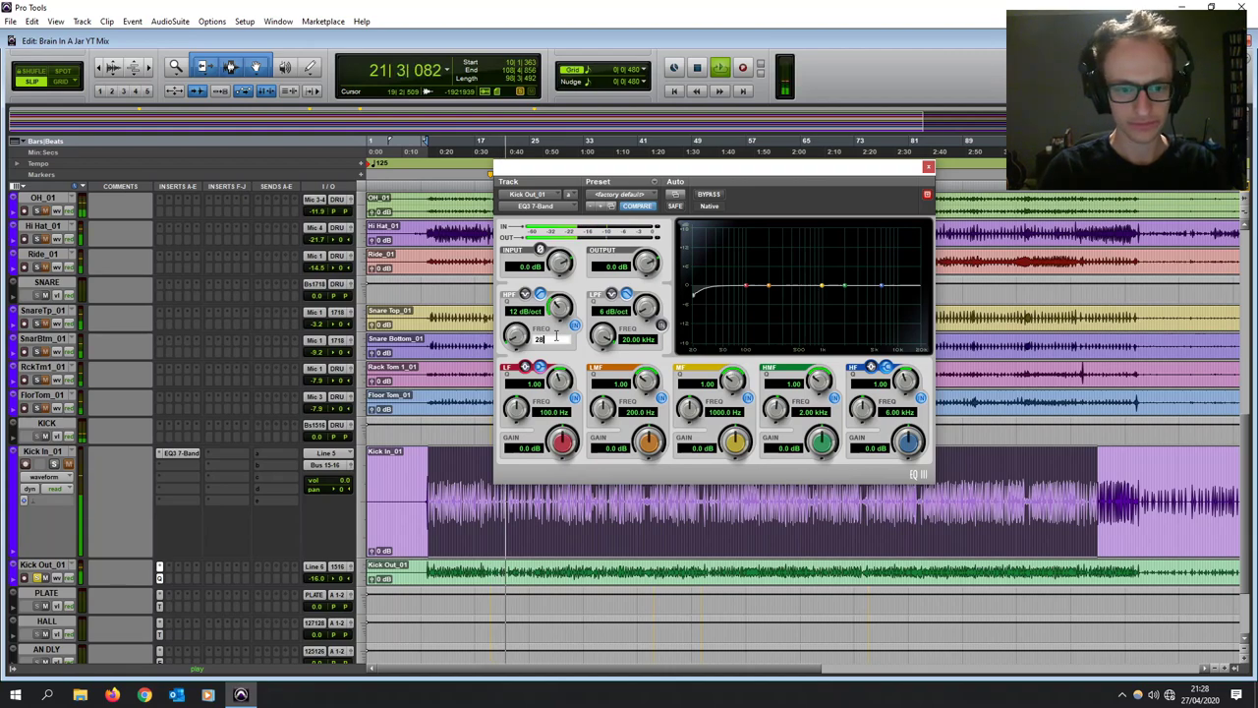
{"action": "key", "text": "Return"}
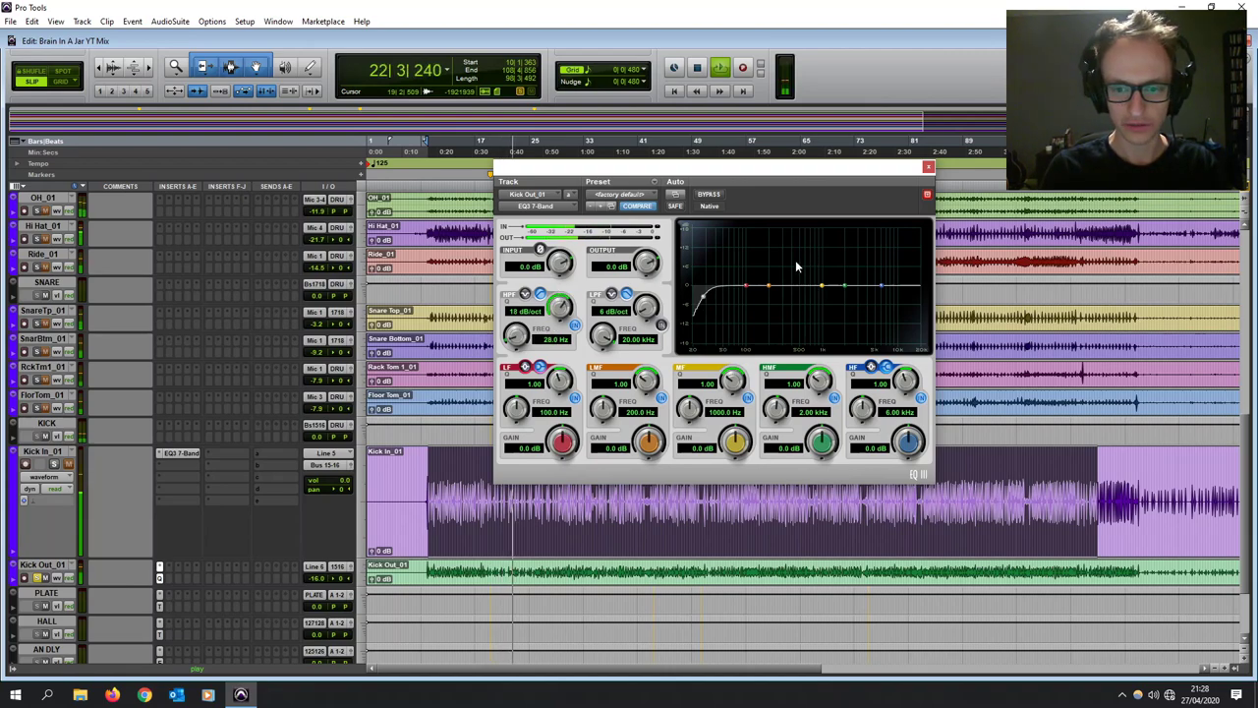
{"action": "left_click_drag", "start_coordinate": [821, 291], "coordinate": [775, 300]}
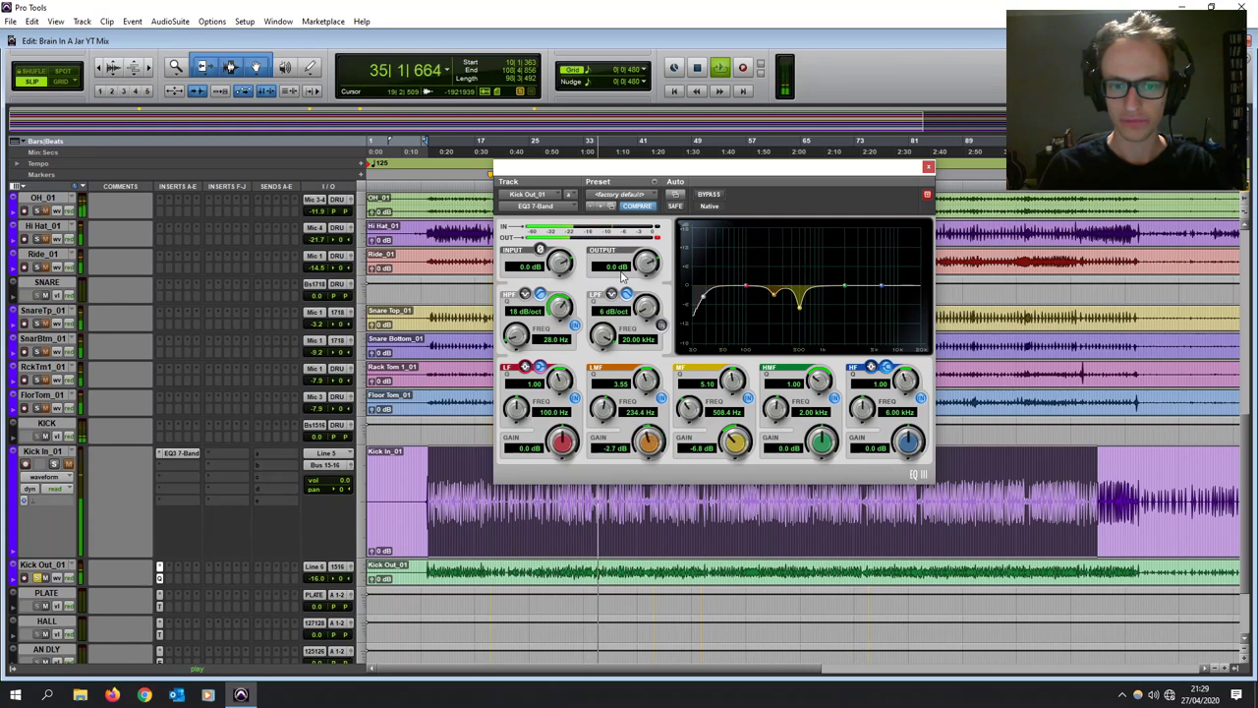
{"action": "left_click", "coordinate": [618, 267]}
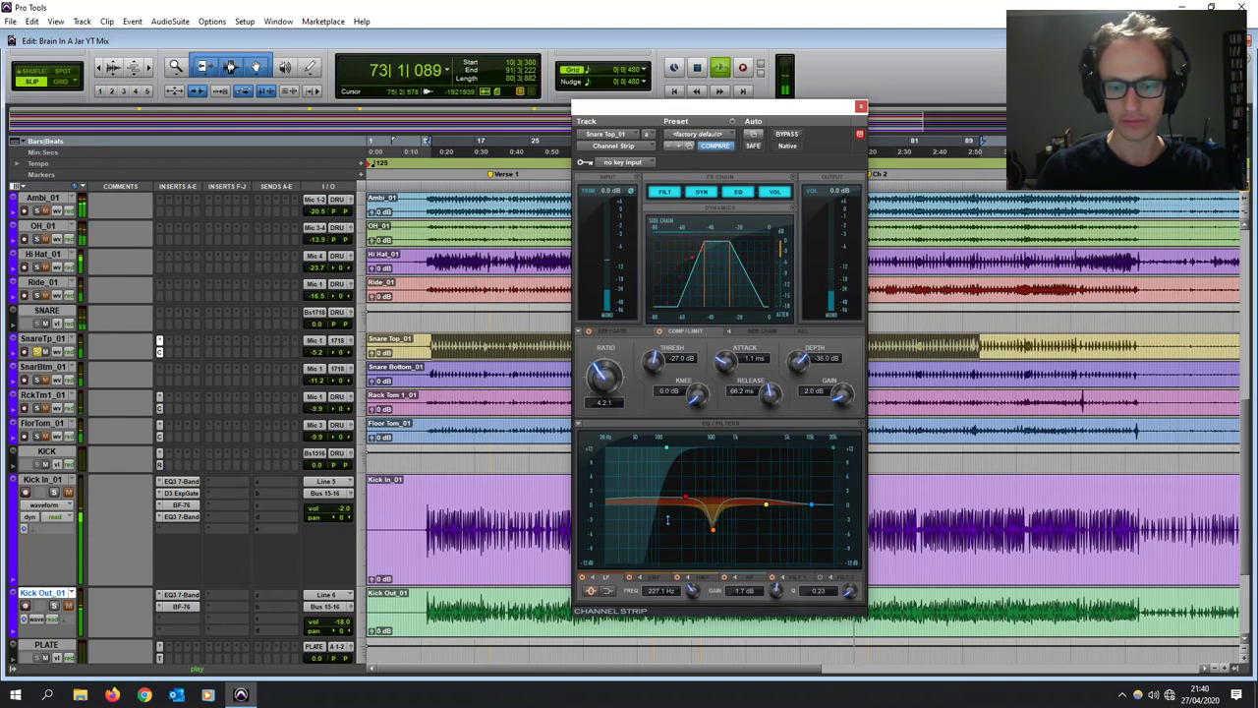
Raise the Q of the snare top's 200 Hz EQ boost to about 3.9.
{"action": "left_click_drag", "start_coordinate": [669, 515], "coordinate": [681, 462]}
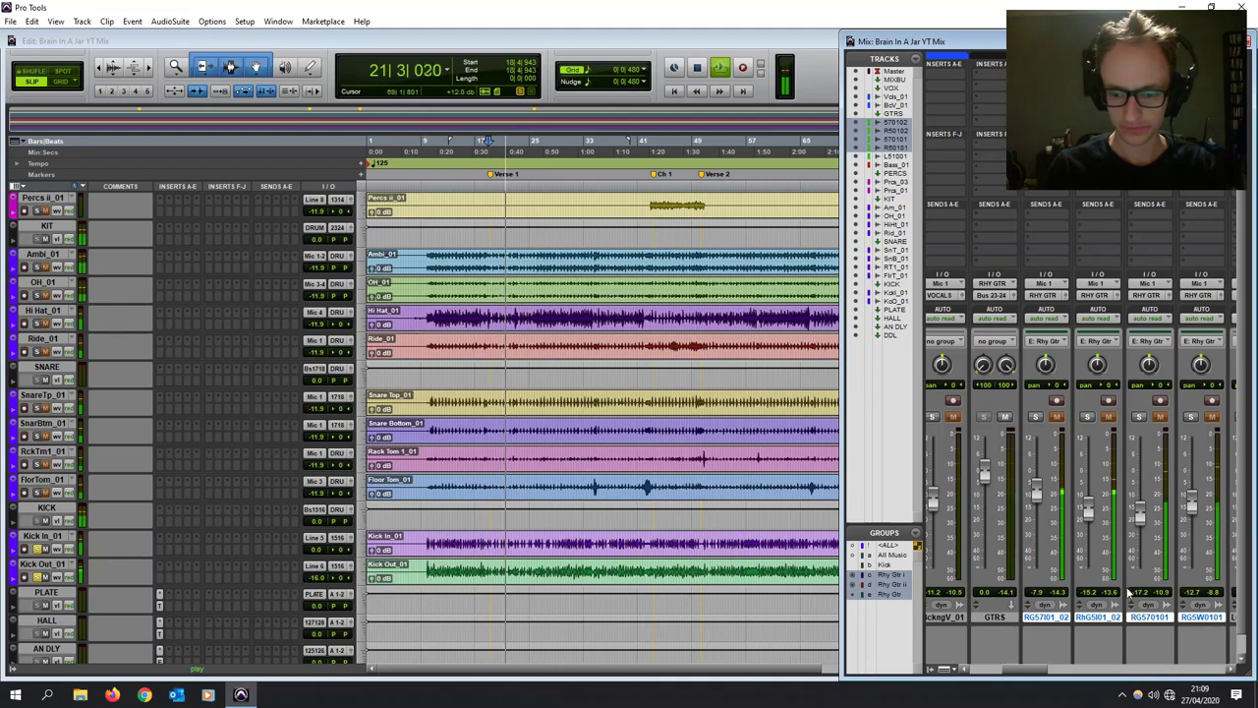
Leave the mixer, stop playback at bar 41 and lower the Snare Top volume to -5.9 dB.
{"action": "key", "text": "ctrl+equal"}
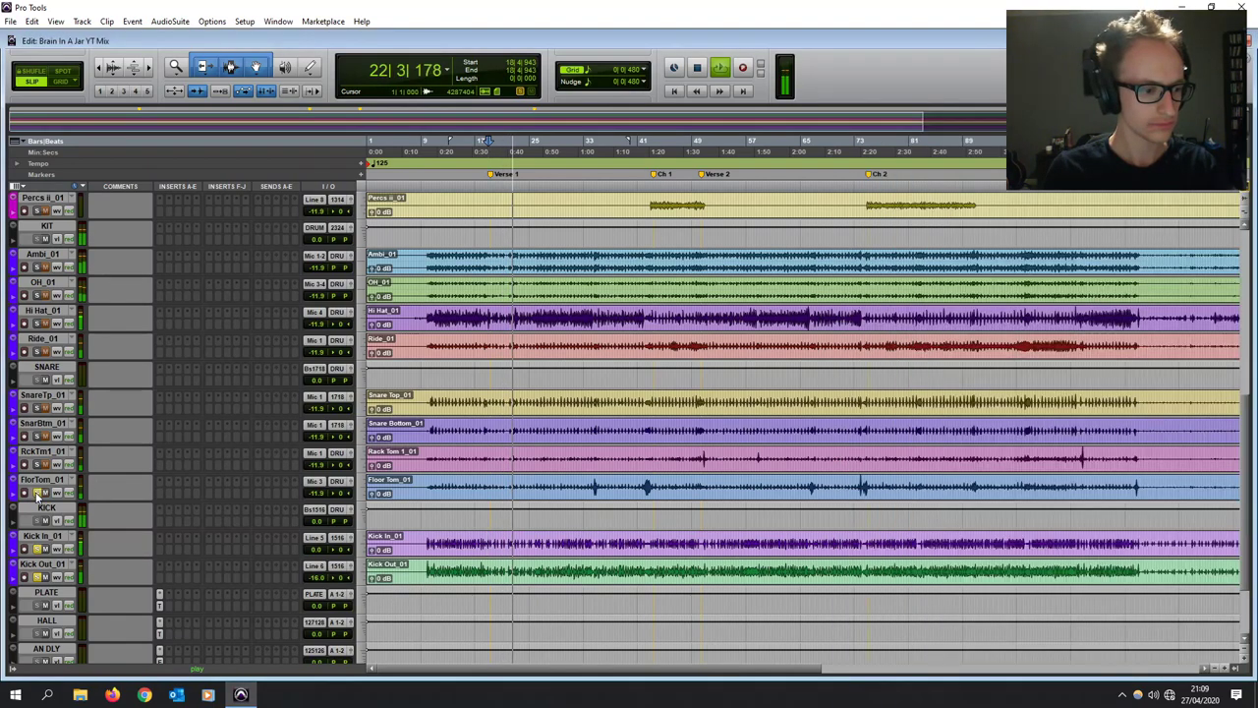
{"action": "key", "text": "space"}
{"action": "left_click", "coordinate": [645, 486]}
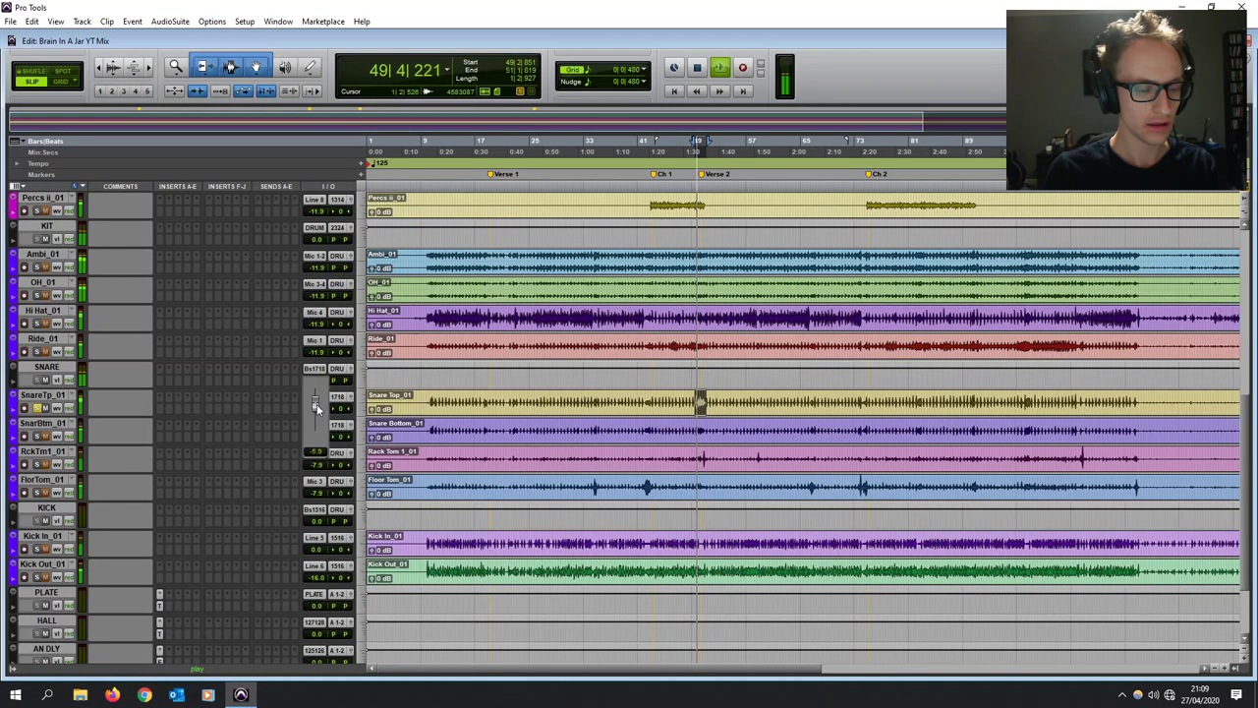
{"action": "left_click_drag", "start_coordinate": [316, 405], "coordinate": [317, 404]}
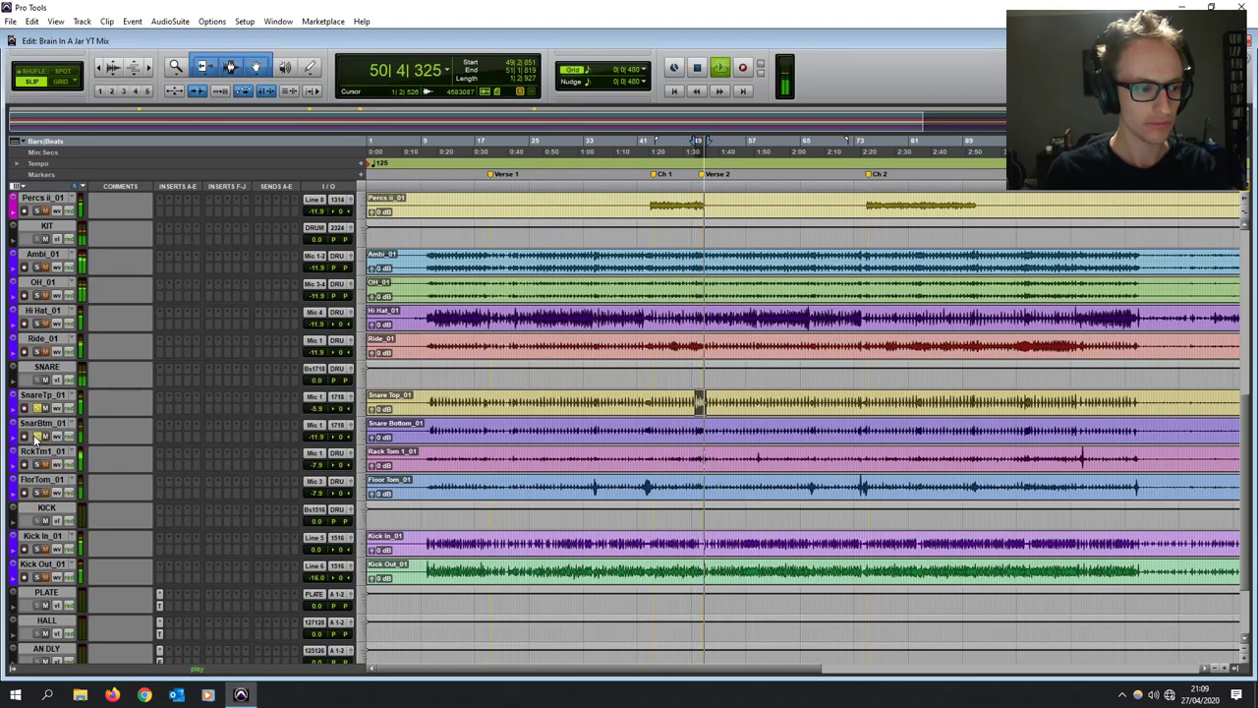
Group the SnareTp_01 and SnareBtm_01 tracks together.
{"action": "left_click", "coordinate": [43, 394]}
{"action": "left_click", "coordinate": [43, 423], "text": "shift"}
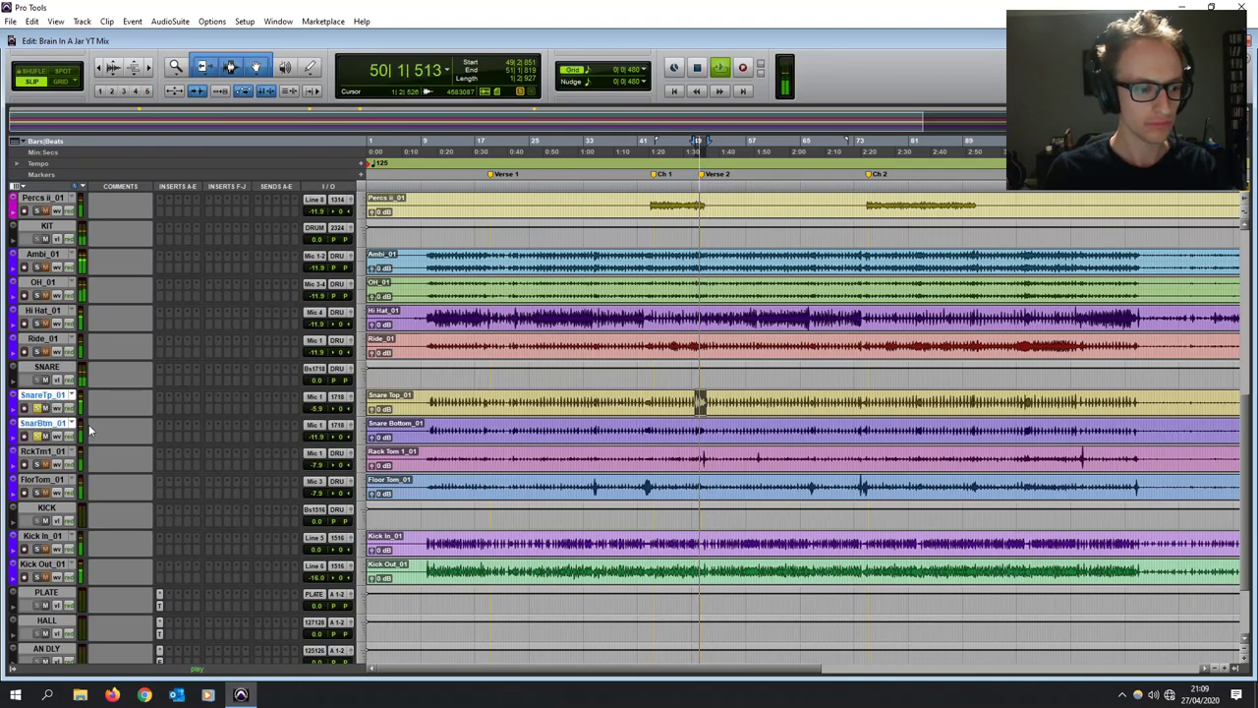
{"action": "key", "text": "ctrl+g"}
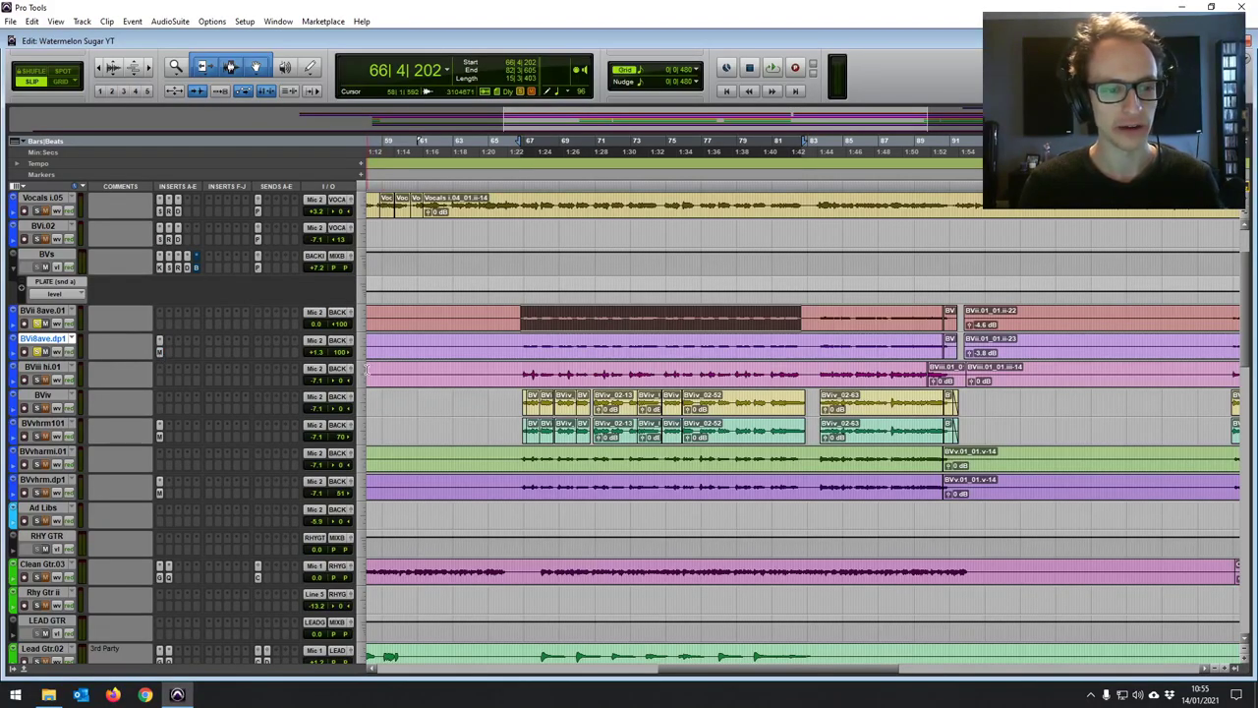
Pan the BViv track to +70, then play back the song briefly to hear it.
{"action": "left_click", "coordinate": [521, 397]}
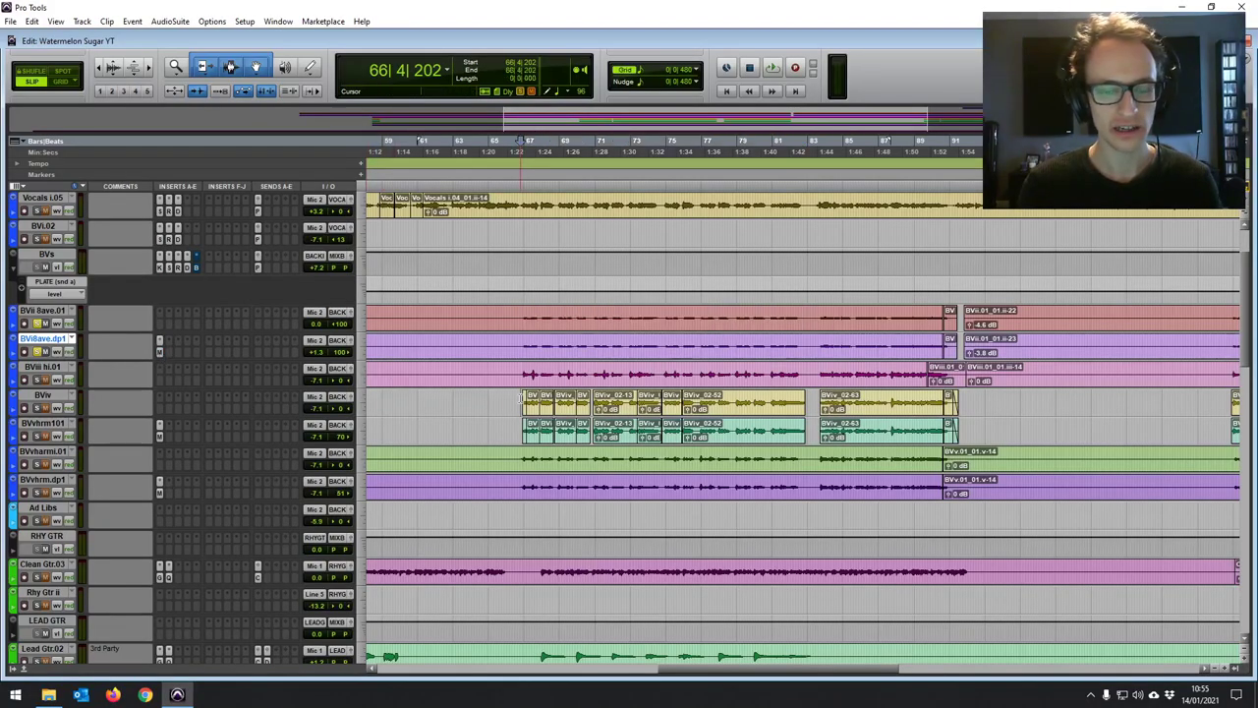
{"action": "left_click", "coordinate": [325, 408]}
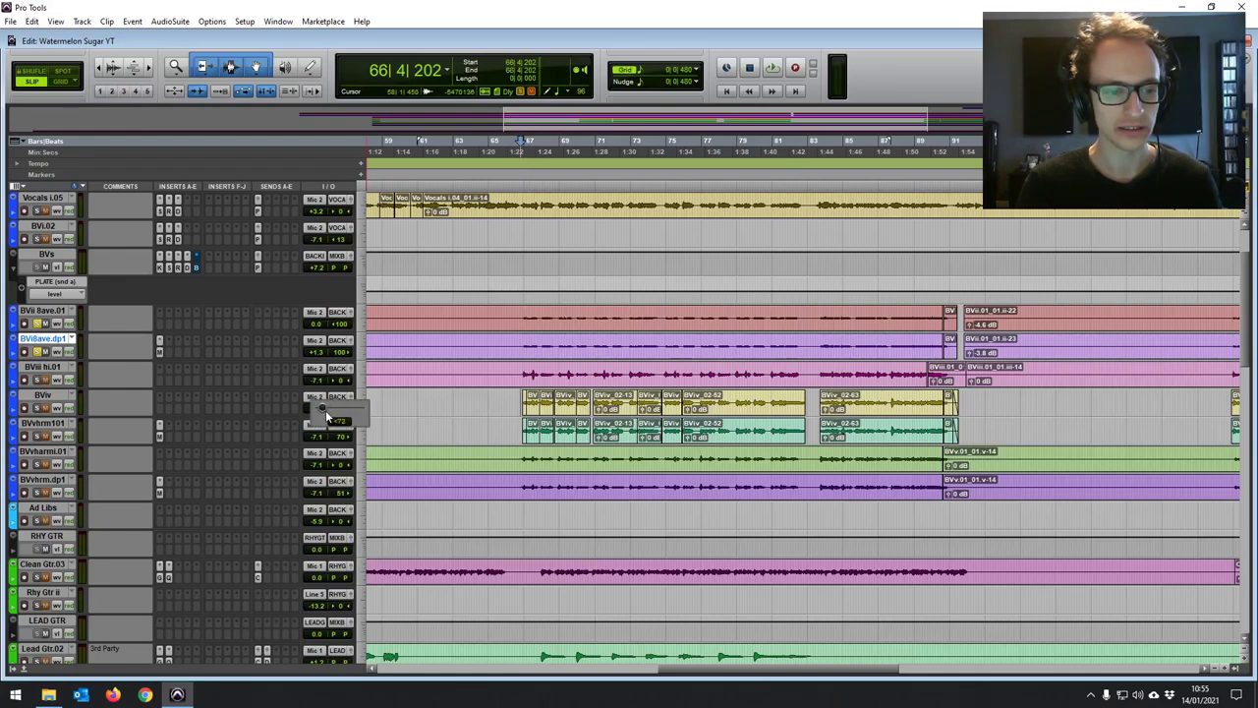
{"action": "left_click_drag", "start_coordinate": [325, 410], "coordinate": [327, 410]}
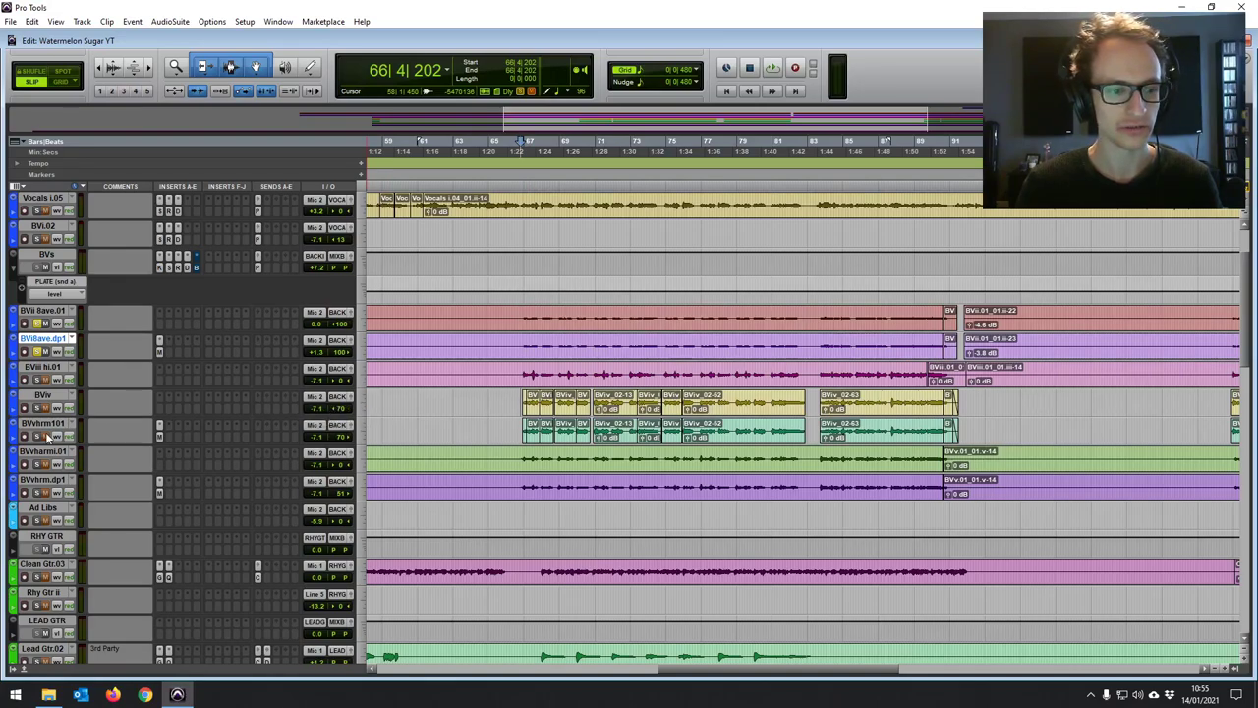
{"action": "key", "text": "space"}
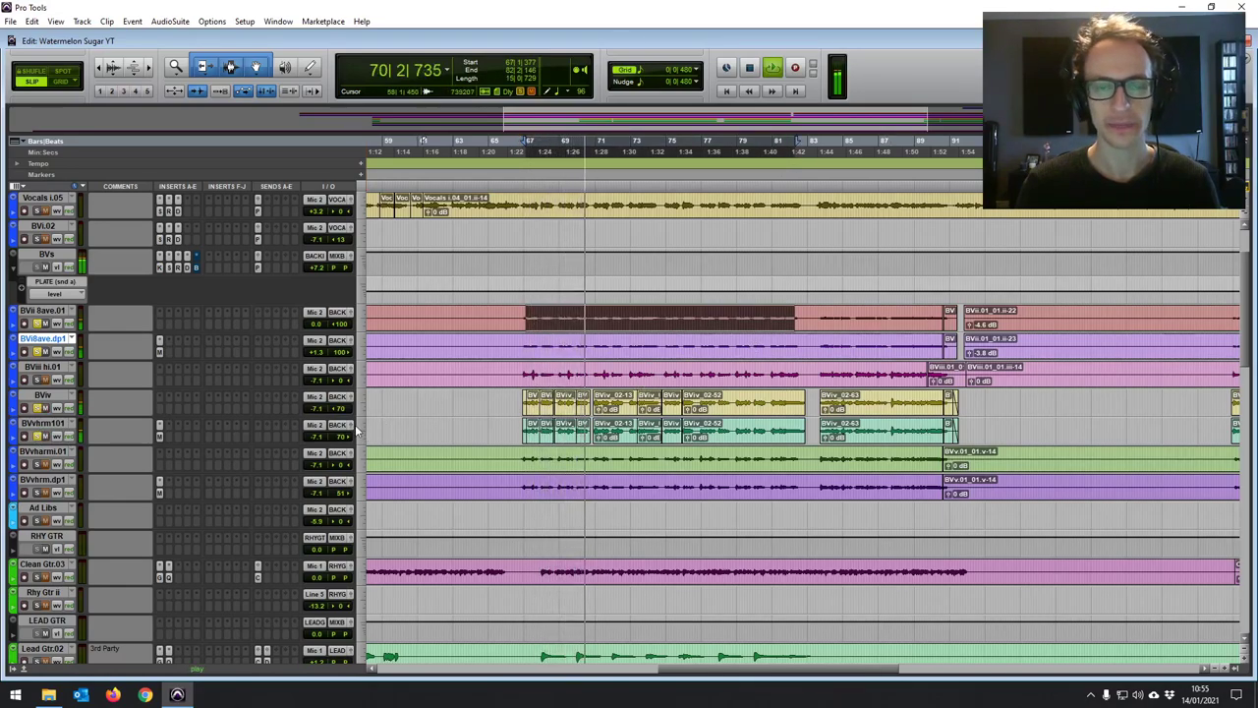
{"action": "key", "text": "space"}
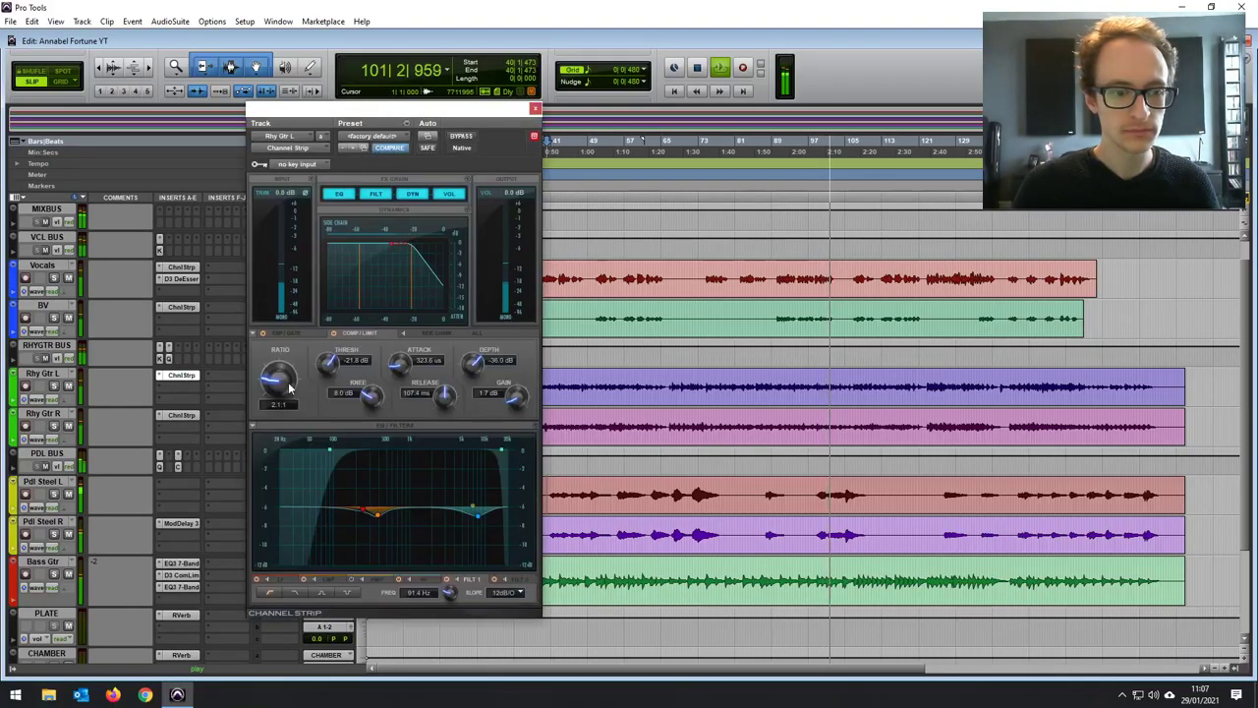
Raise the Rhy Gtr L compressor ratio from 2.1:1 to 2.4:1.
{"action": "left_click_drag", "start_coordinate": [280, 385], "coordinate": [280, 380]}
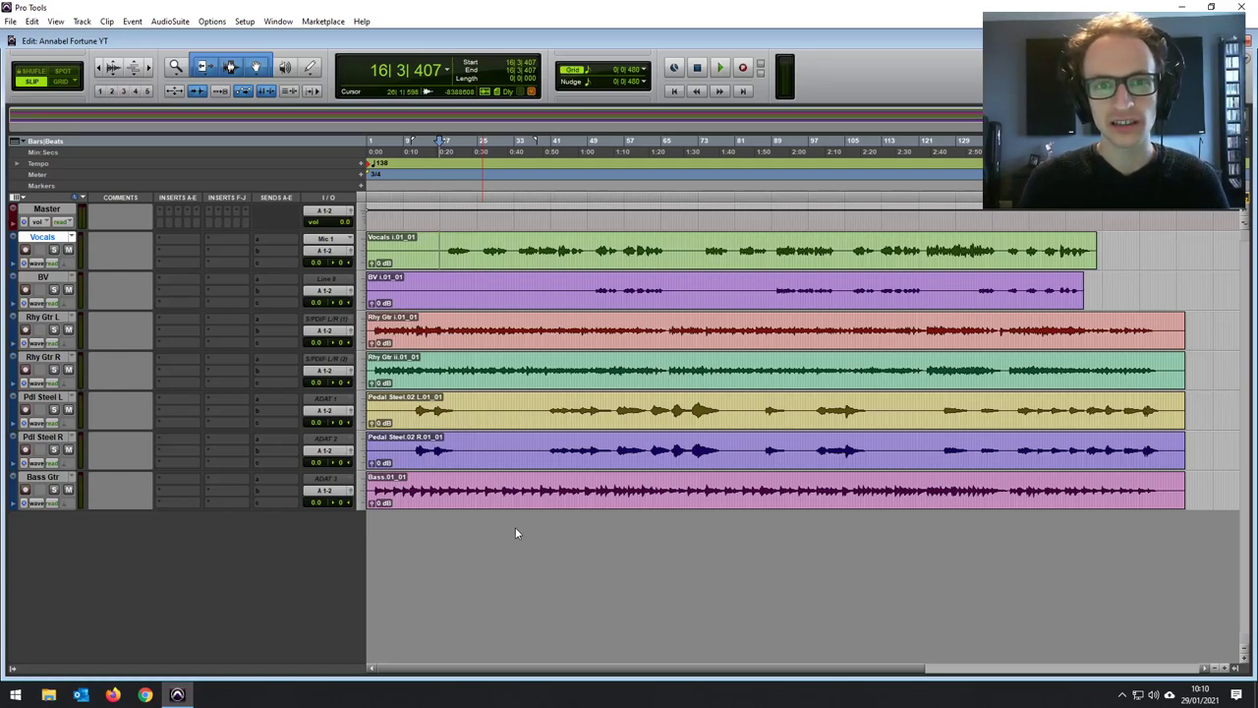
Select the Vocals, BV, Rhy Gtr L and Pedal Steel L clips in turn, then return to bar 12.
{"action": "left_click", "coordinate": [418, 250]}
{"action": "double_click", "coordinate": [425, 257]}
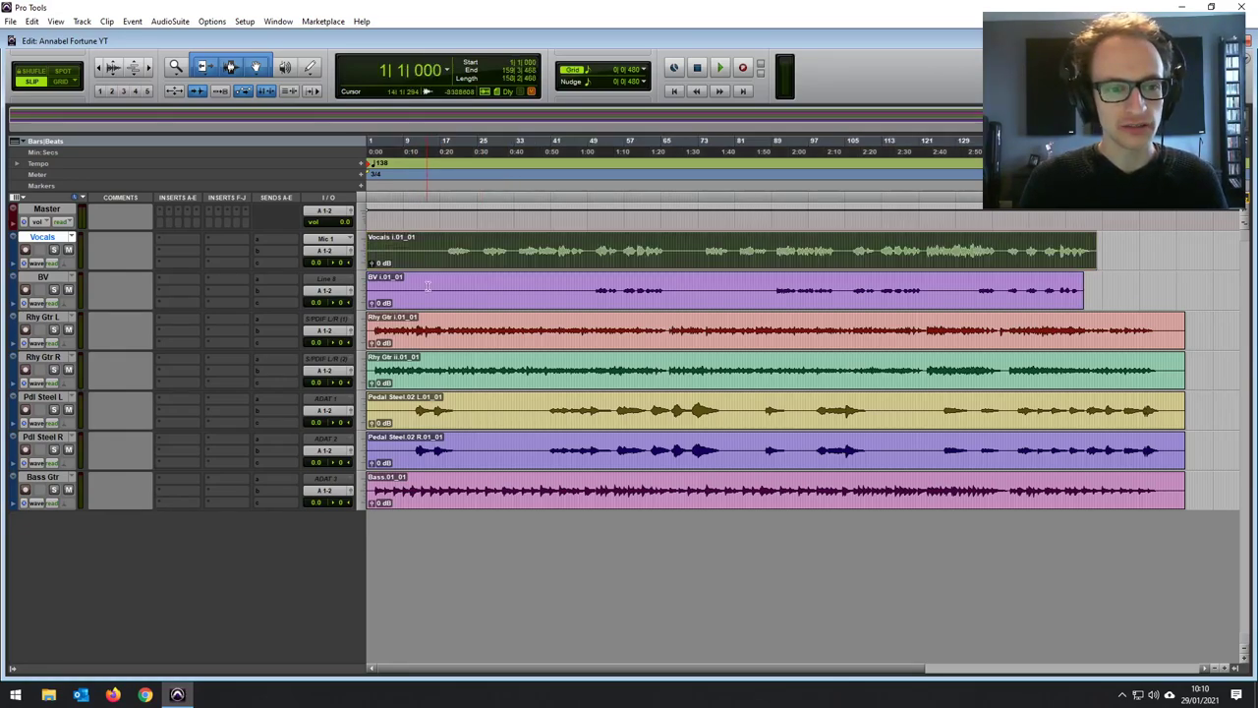
{"action": "double_click", "coordinate": [430, 298]}
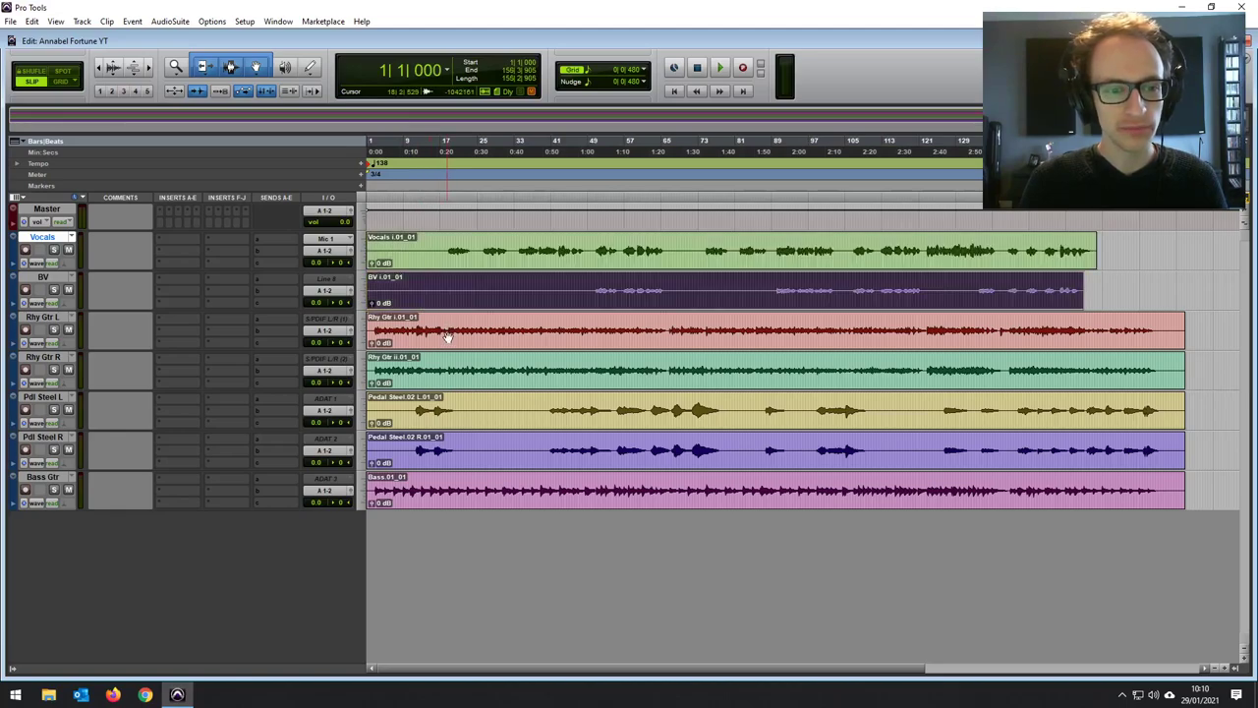
{"action": "double_click", "coordinate": [453, 339]}
{"action": "double_click", "coordinate": [481, 417]}
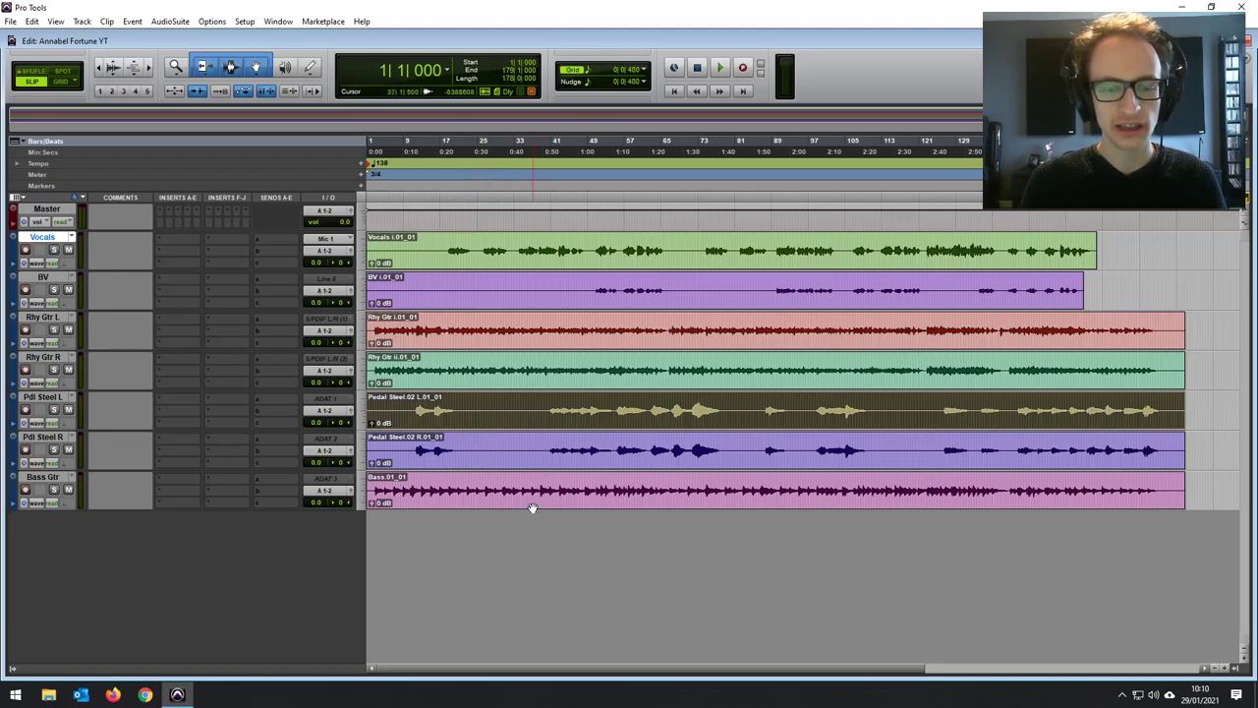
{"action": "left_click", "coordinate": [425, 258]}
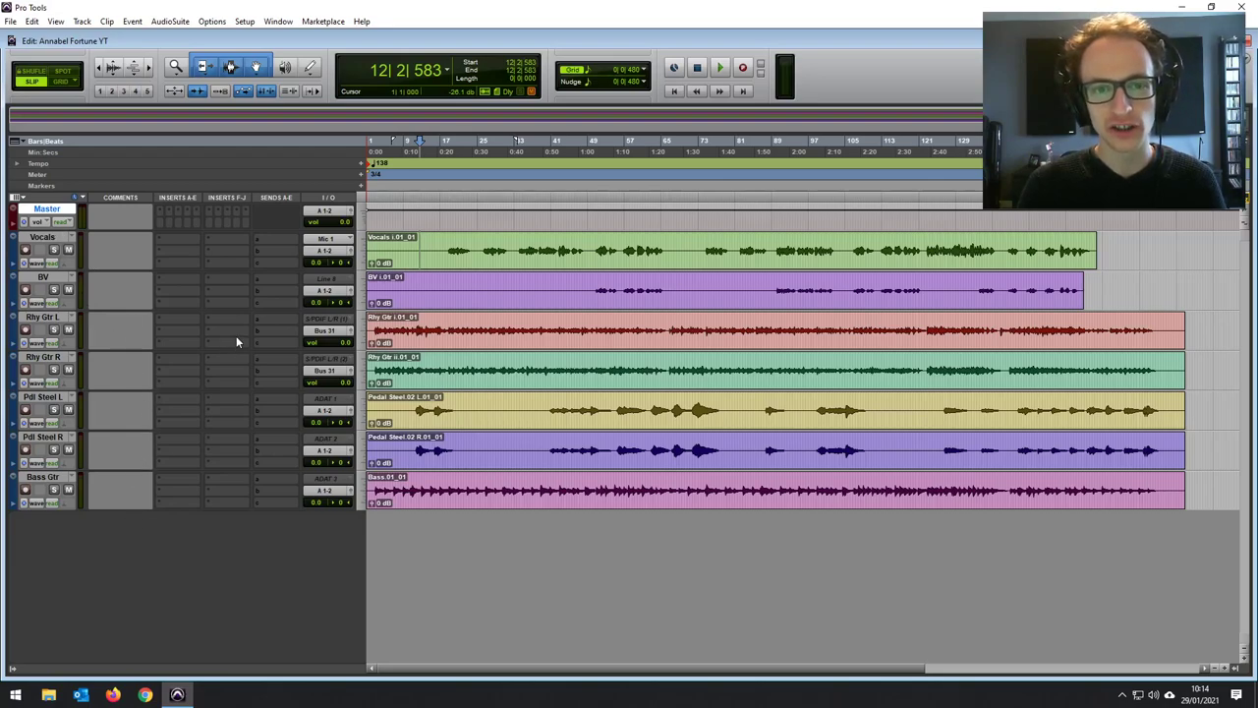
Create three new stereo Aux Input tracks.
{"action": "key", "text": "ctrl+shift+n"}
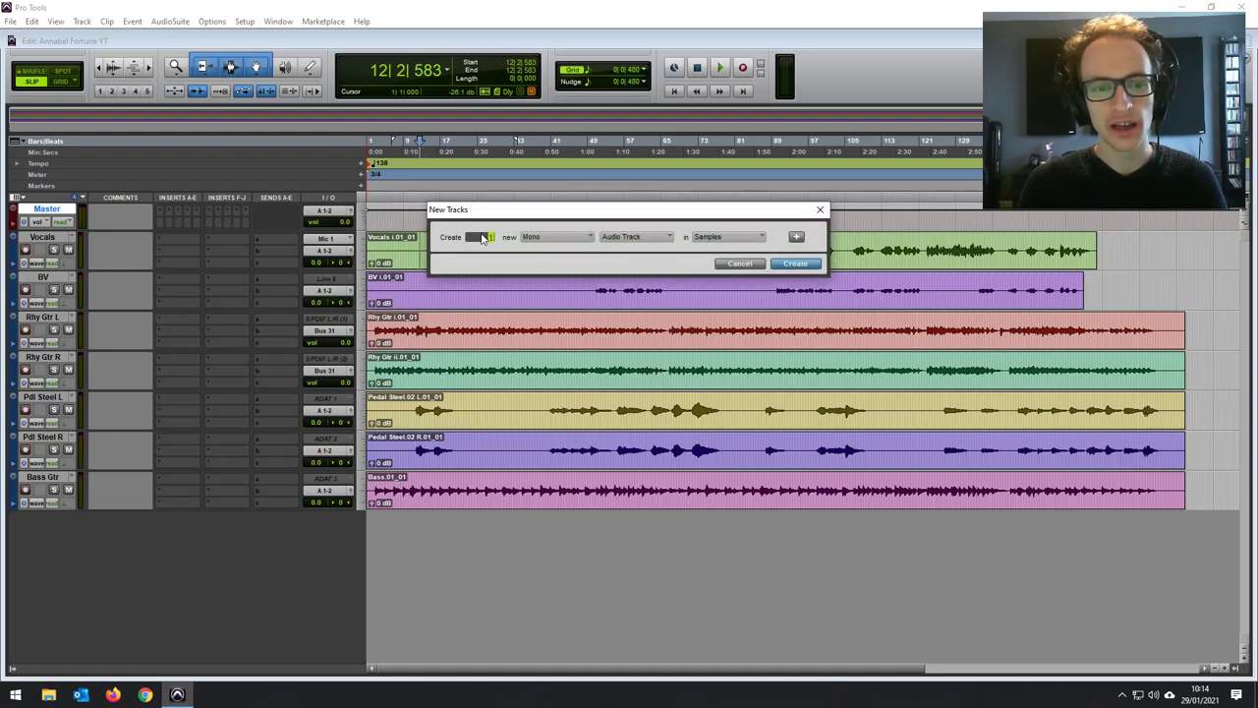
{"action": "type", "text": "3"}
{"action": "left_click", "coordinate": [559, 242]}
{"action": "left_click", "coordinate": [568, 251]}
{"action": "left_click", "coordinate": [625, 240]}
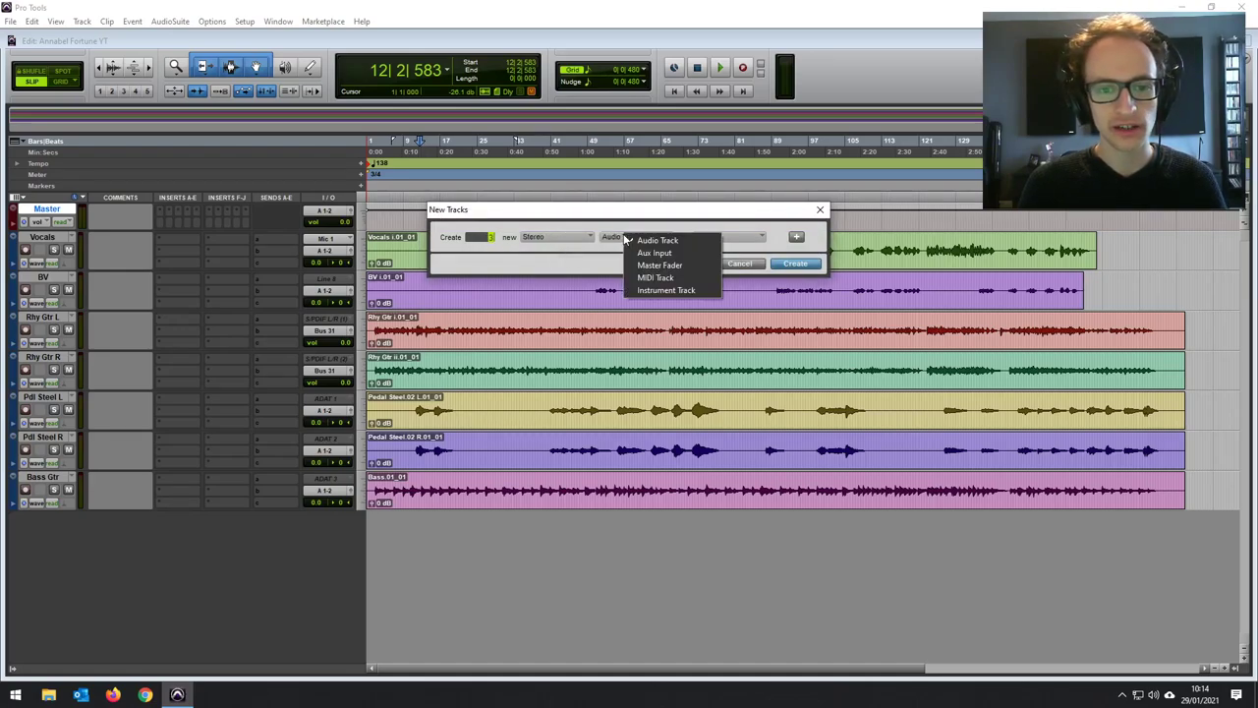
{"action": "left_click", "coordinate": [679, 252]}
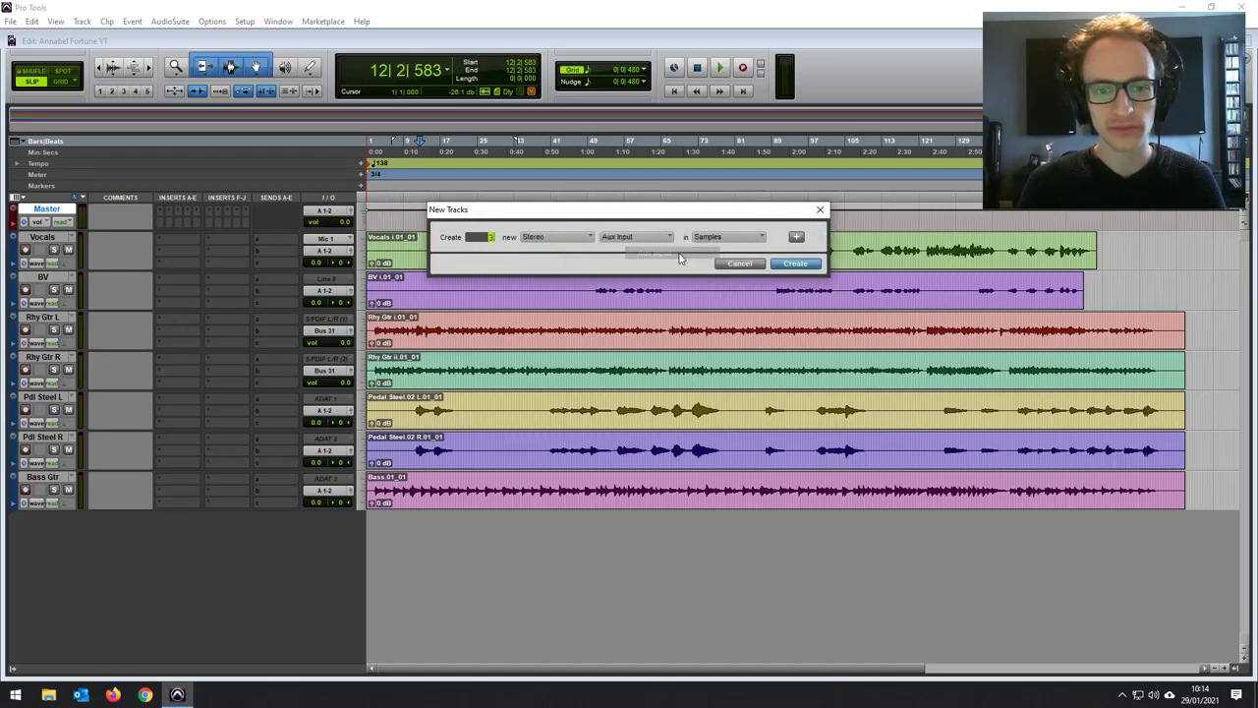
{"action": "left_click", "coordinate": [793, 265]}
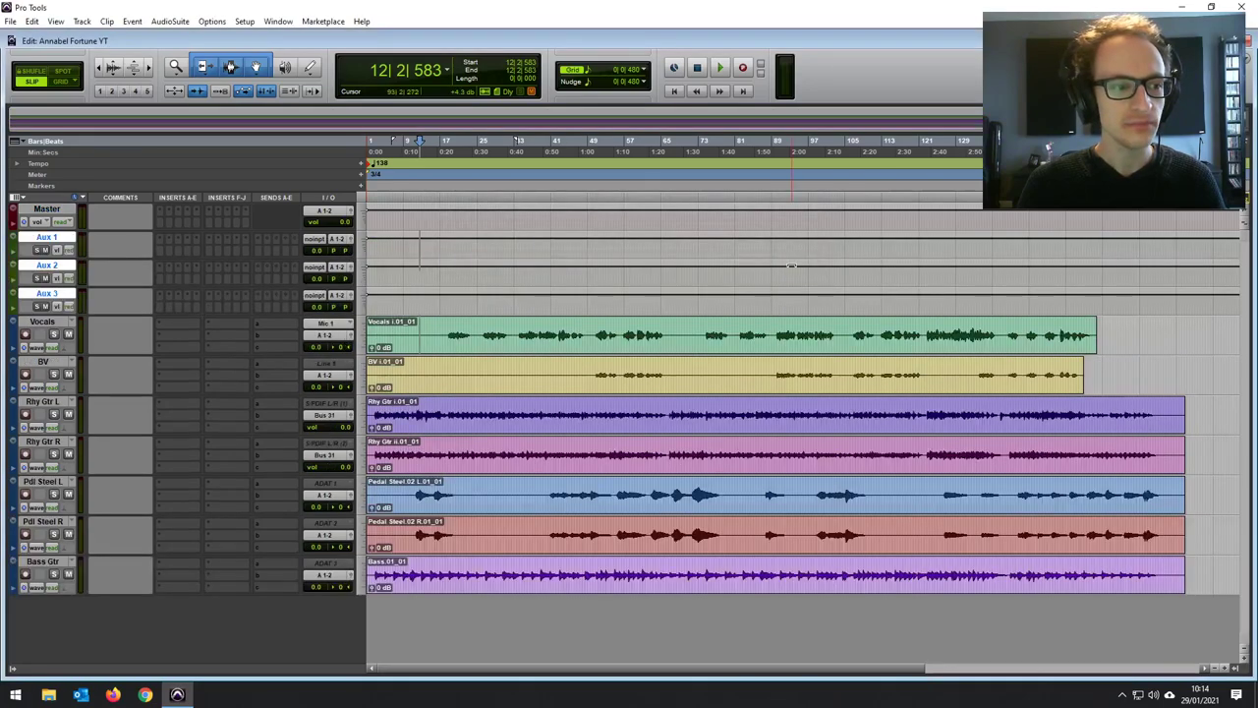
Rename the Aux 1 track to MIXBUS.
{"action": "left_click", "coordinate": [45, 267]}
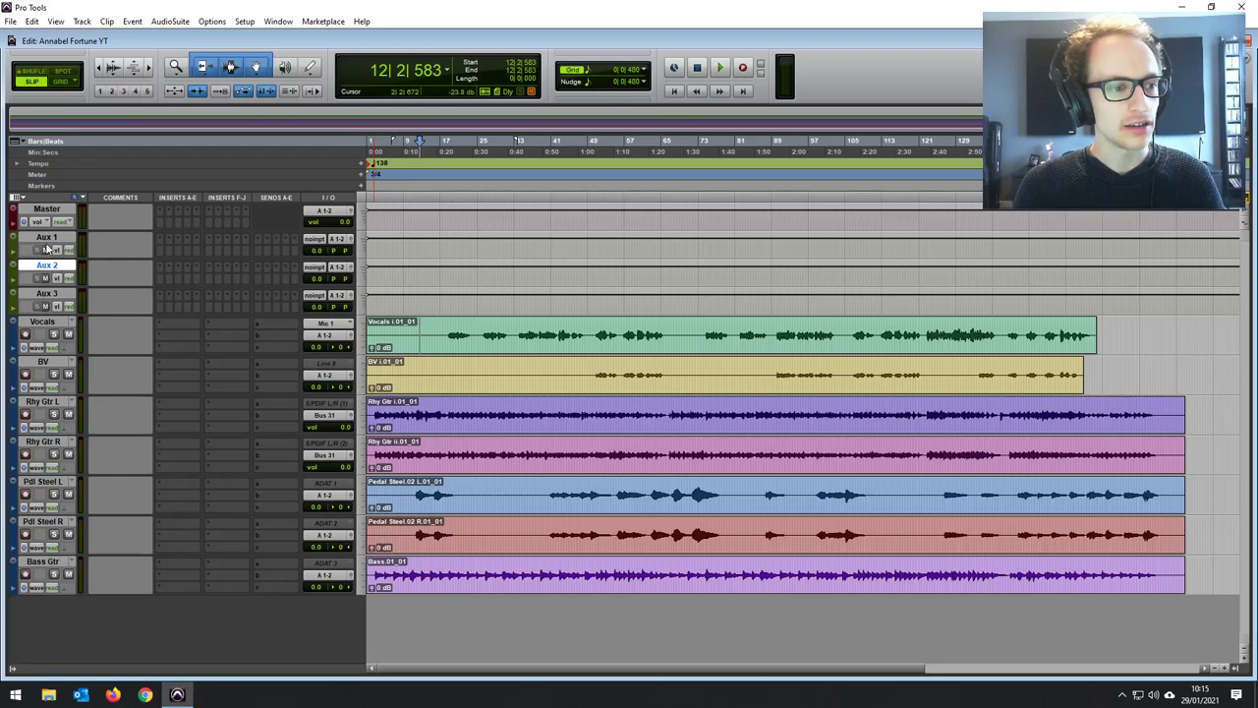
{"action": "double_click", "coordinate": [46, 238]}
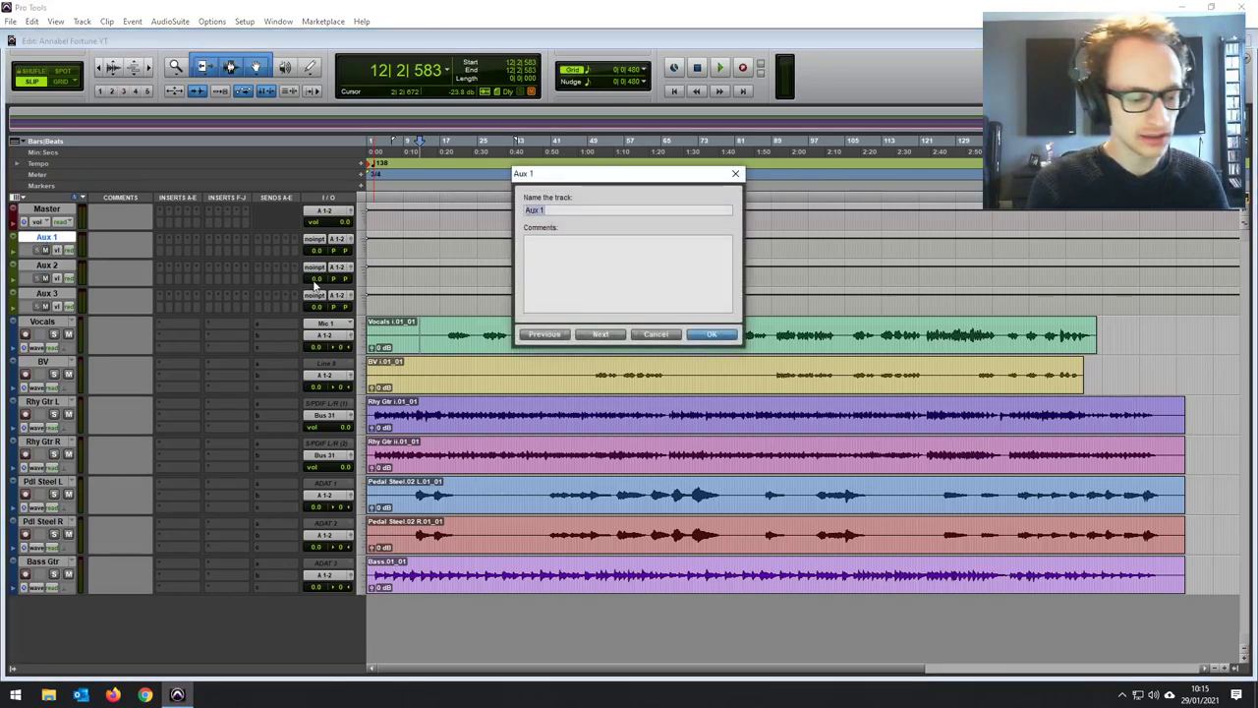
{"action": "type", "text": "MIXBUS"}
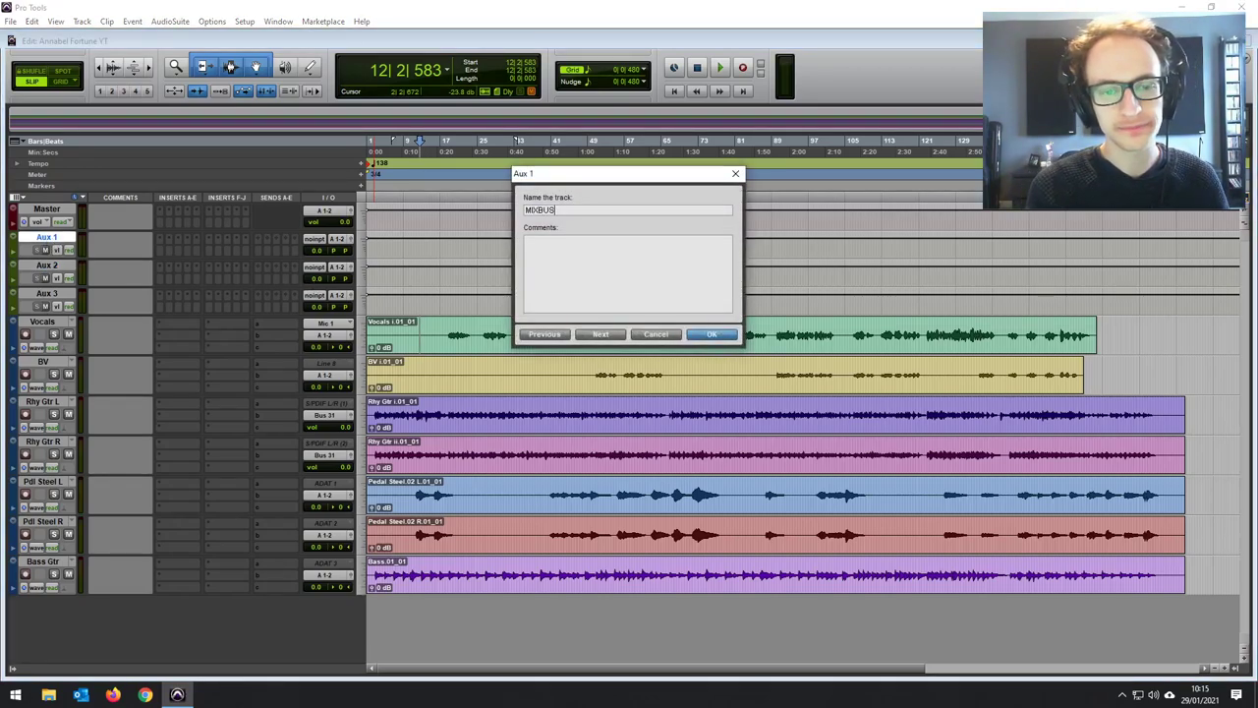
{"action": "key", "text": "Return"}
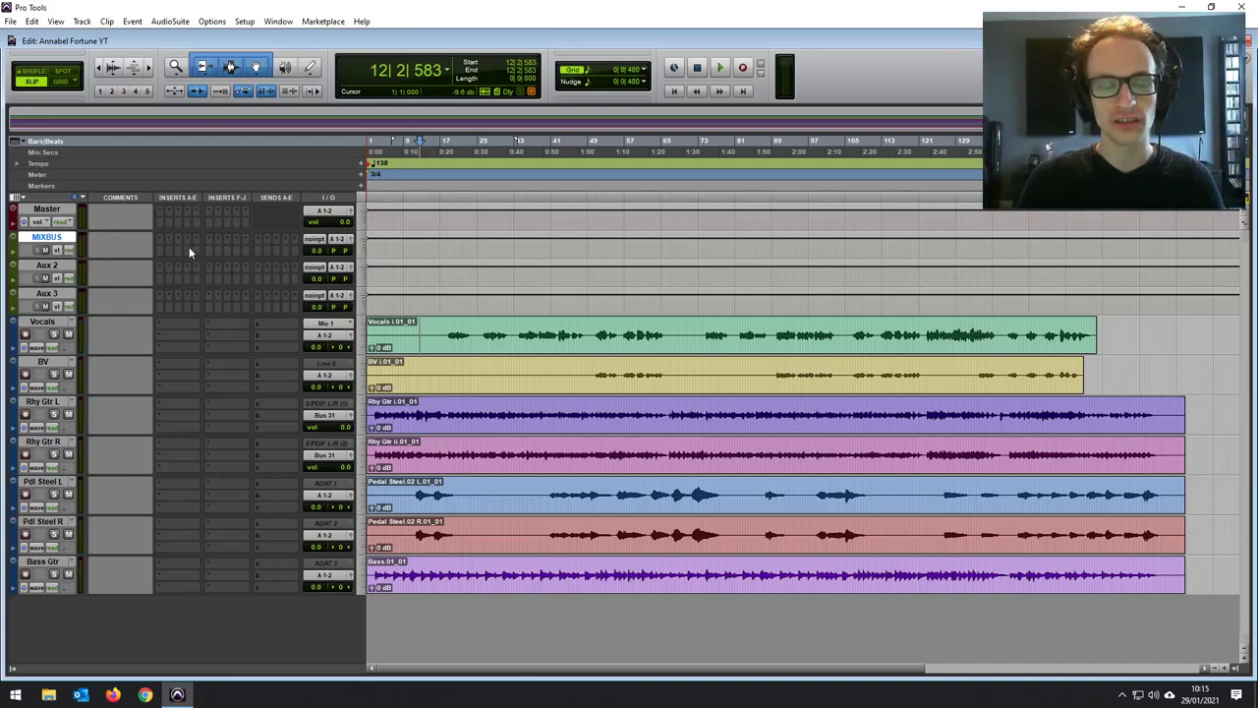
Move the Aux 2 track below BV and rename it PDL BUS.
{"action": "left_click_drag", "start_coordinate": [48, 266], "coordinate": [65, 384]}
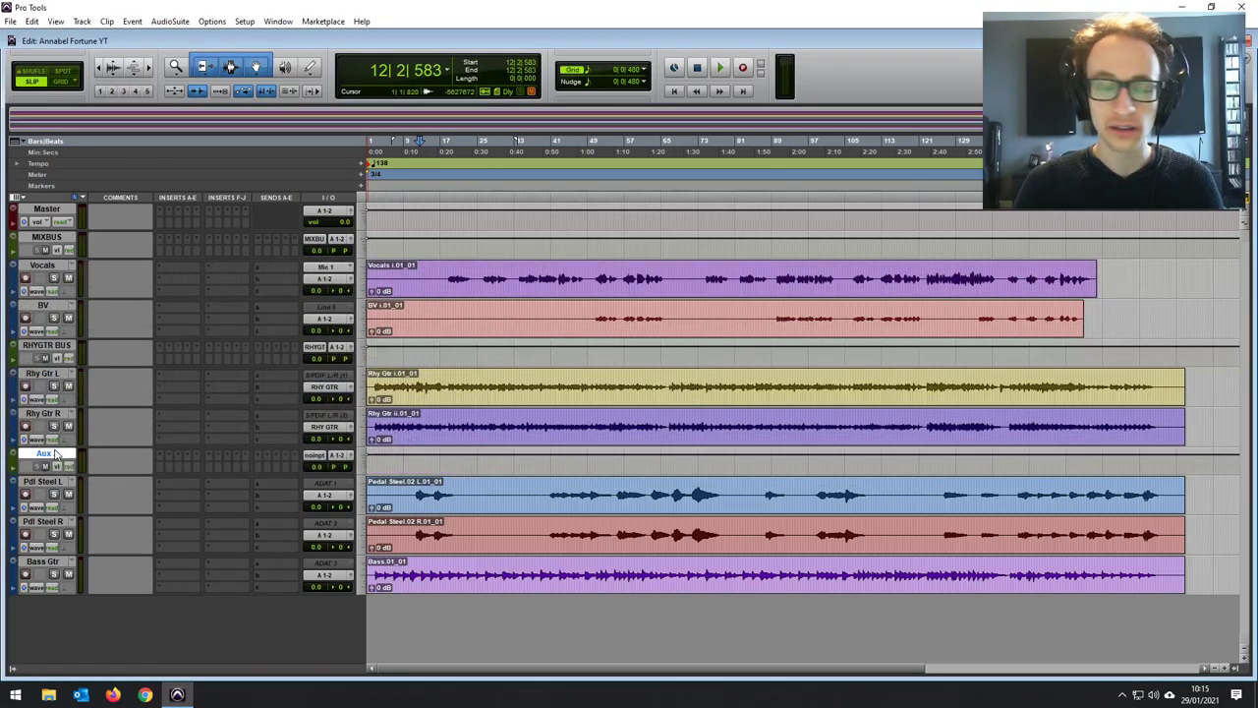
{"action": "double_click", "coordinate": [56, 455]}
{"action": "type", "text": "PDL"}
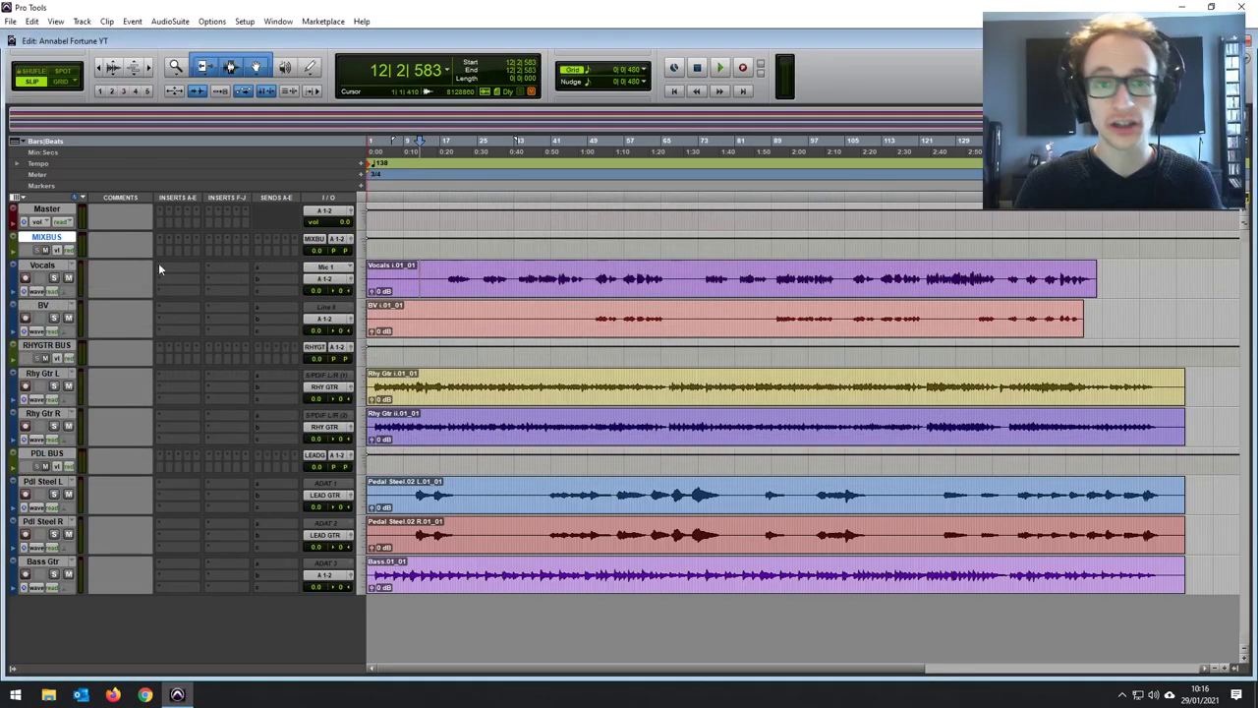
{"action": "key", "text": "ctrl+shift+n"}
{"action": "left_click", "coordinate": [590, 237]}
Make the new track a stereo aux, play back from around bar 19, and select Vocals and BV.
{"action": "left_click", "coordinate": [602, 255]}
{"action": "left_click", "coordinate": [657, 237]}
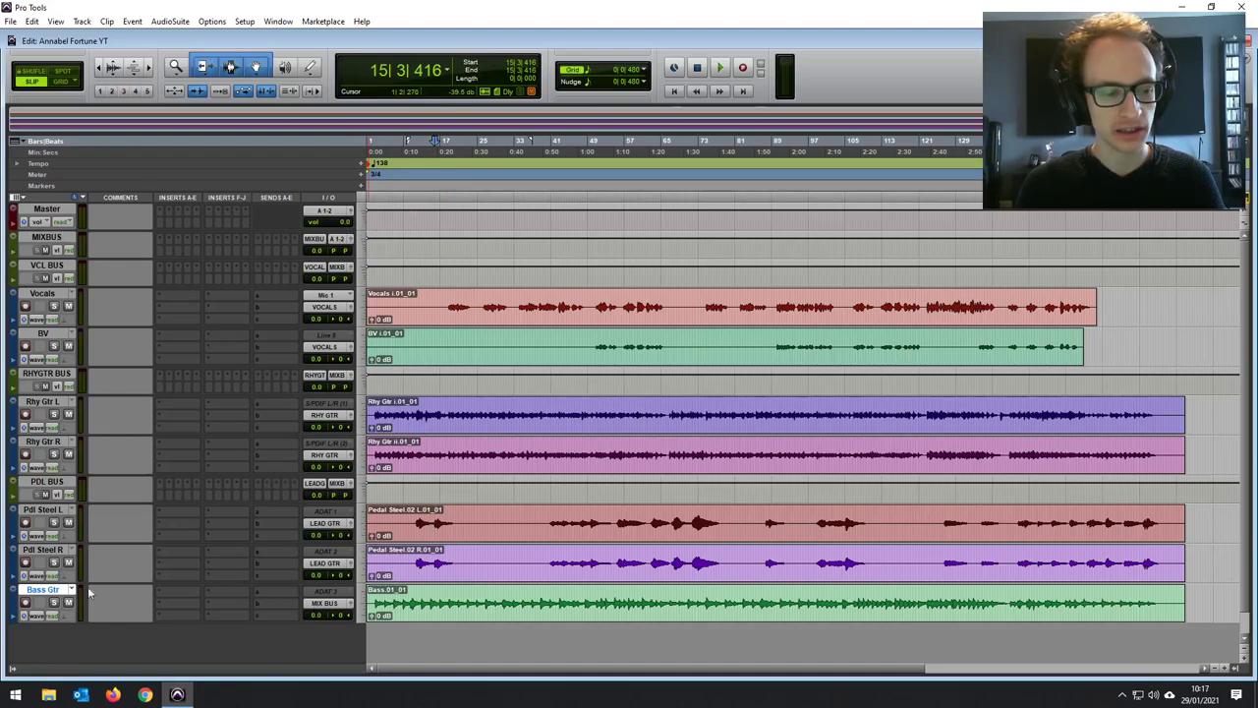
{"action": "left_click", "coordinate": [450, 305]}
{"action": "key", "text": "space"}
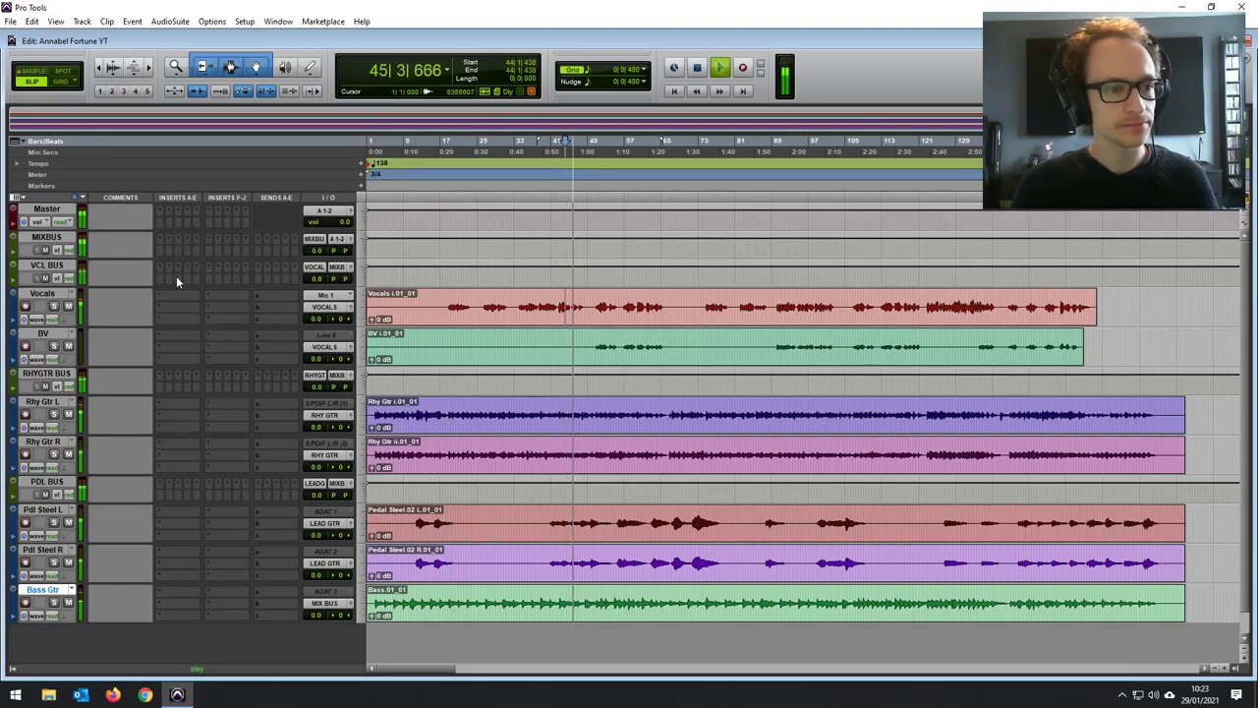
{"action": "key", "text": "space"}
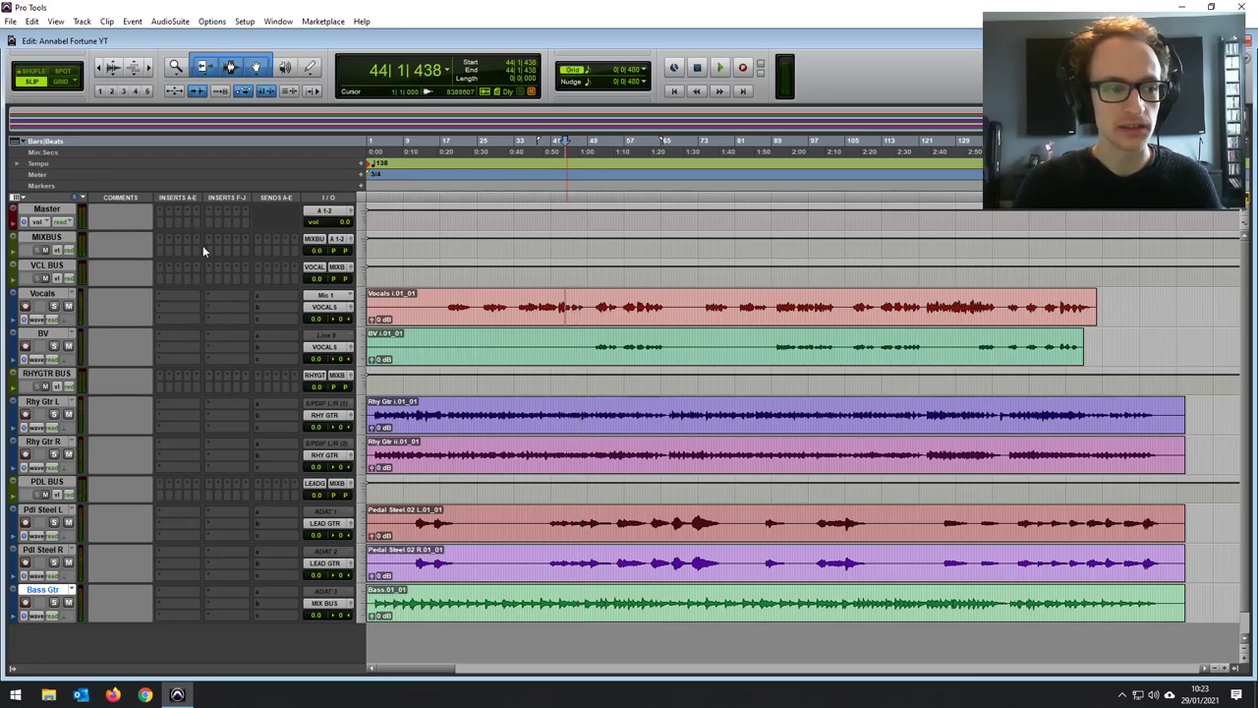
{"action": "left_click", "coordinate": [43, 293]}
{"action": "left_click", "coordinate": [42, 334], "text": "shift"}
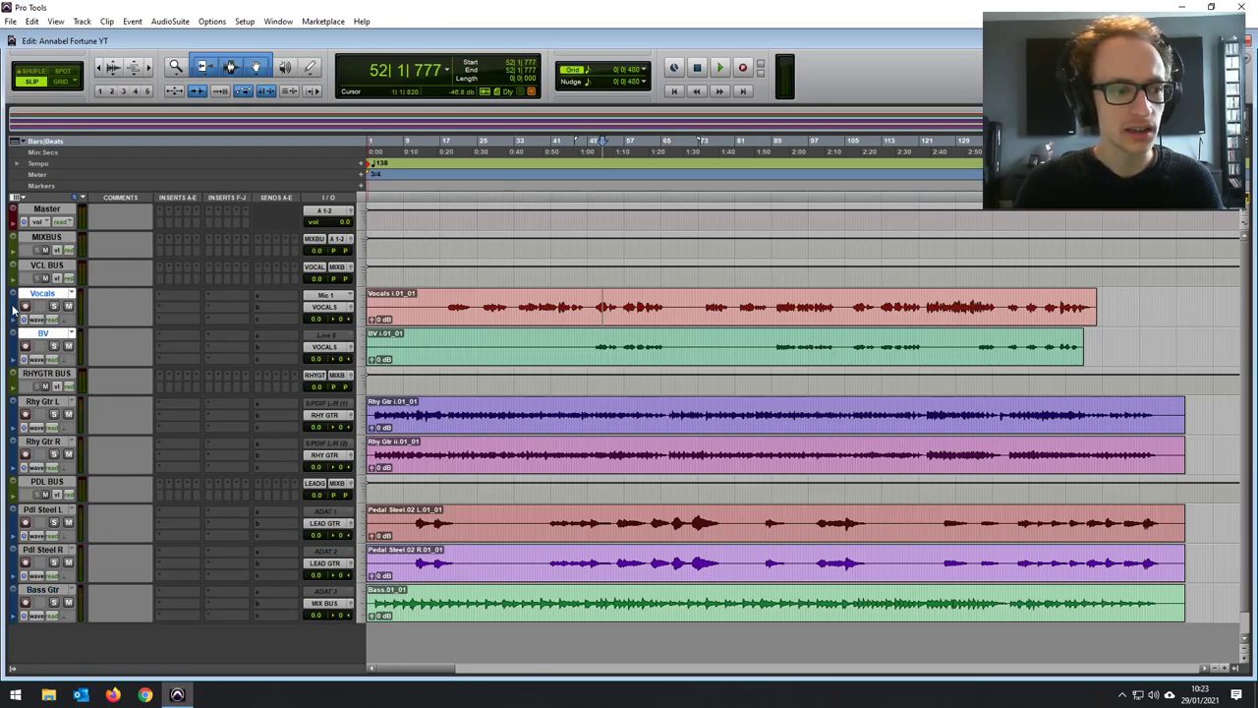
Colour the Vocals and BV tracks blue, then select both rhythm guitar tracks.
{"action": "double_click", "coordinate": [14, 311]}
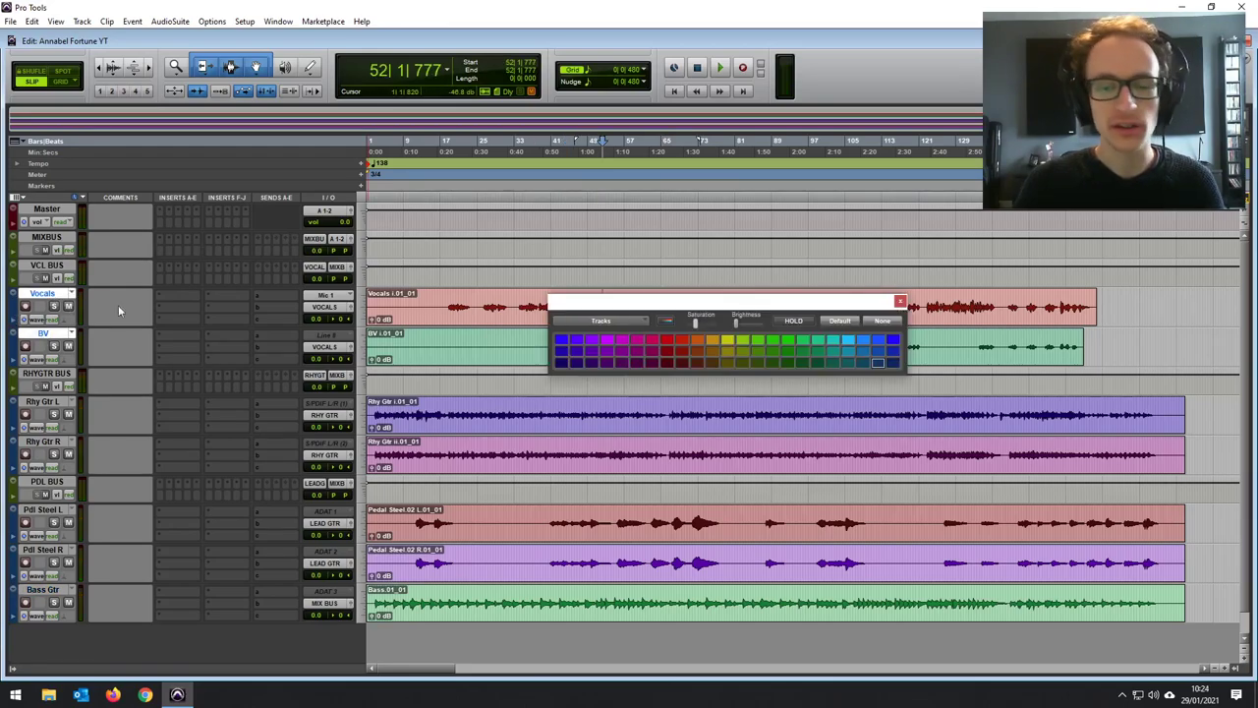
{"action": "left_click", "coordinate": [878, 340]}
{"action": "left_click", "coordinate": [900, 301]}
{"action": "left_click", "coordinate": [43, 401]}
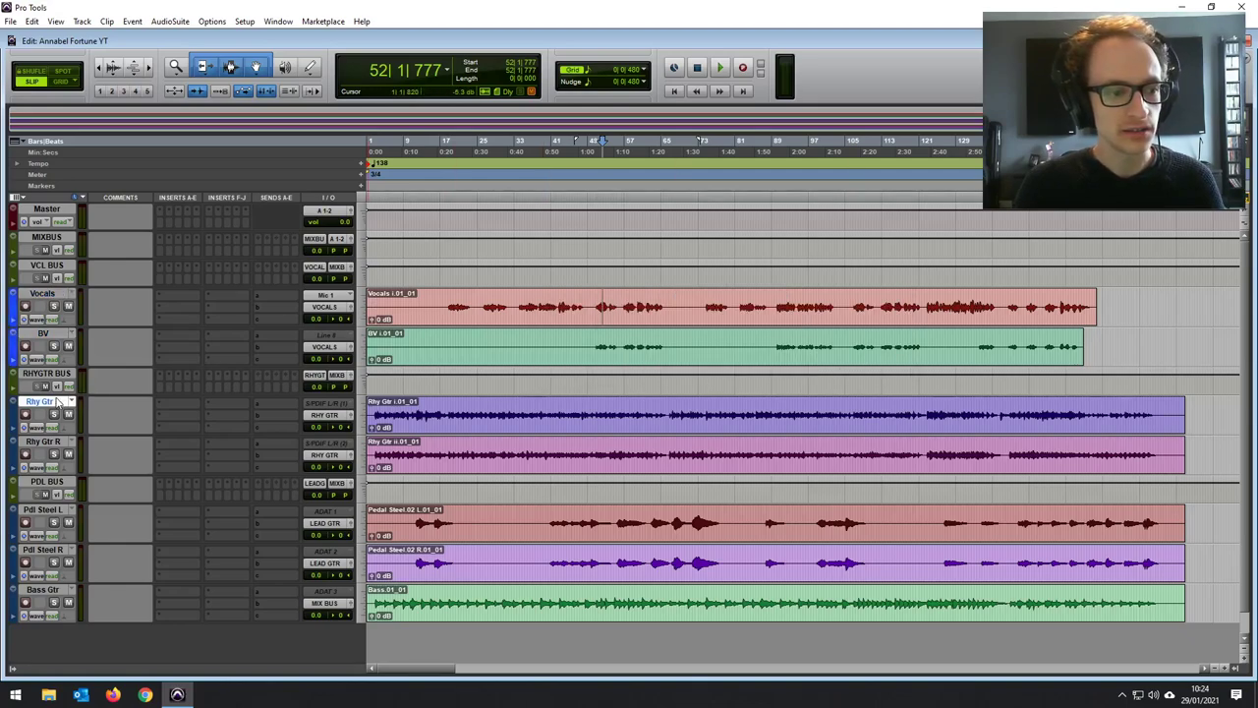
{"action": "left_click", "coordinate": [45, 443], "text": "shift"}
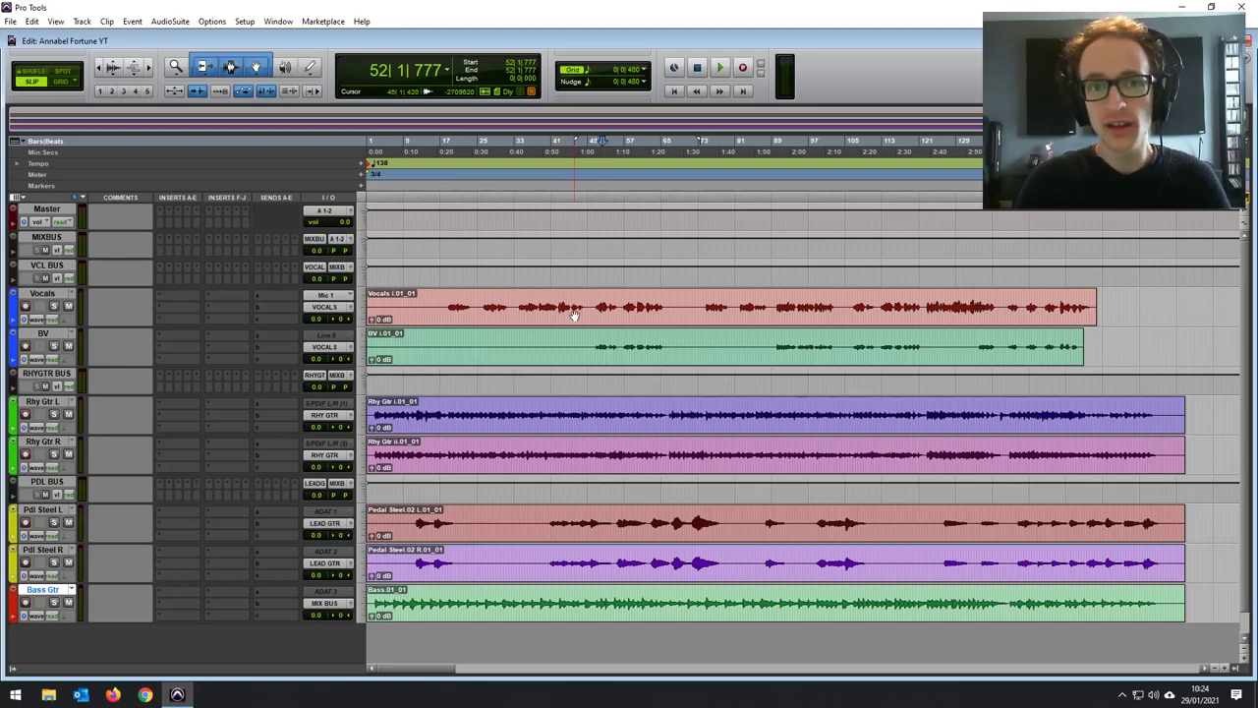
Check the Vocals insert choices without adding a plug-in, keeping the edit position near bar 48.
{"action": "left_click", "coordinate": [585, 299]}
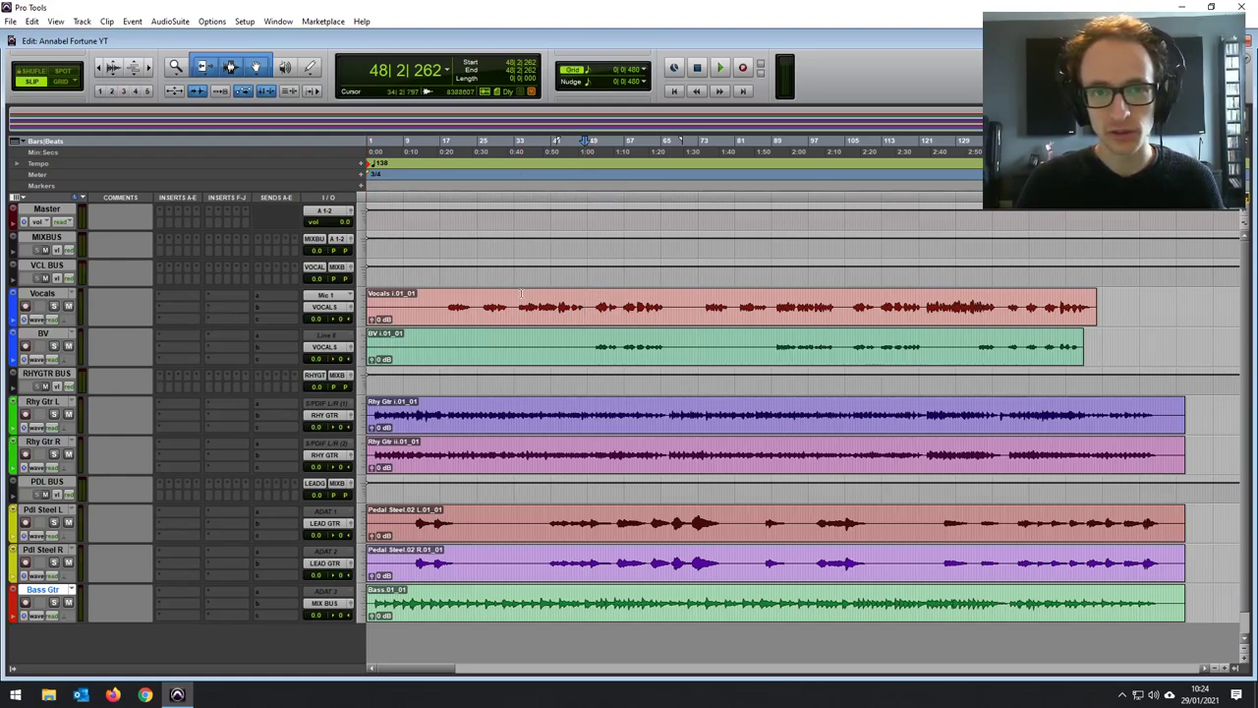
{"action": "left_click", "coordinate": [173, 298]}
{"action": "left_click", "coordinate": [55, 297]}
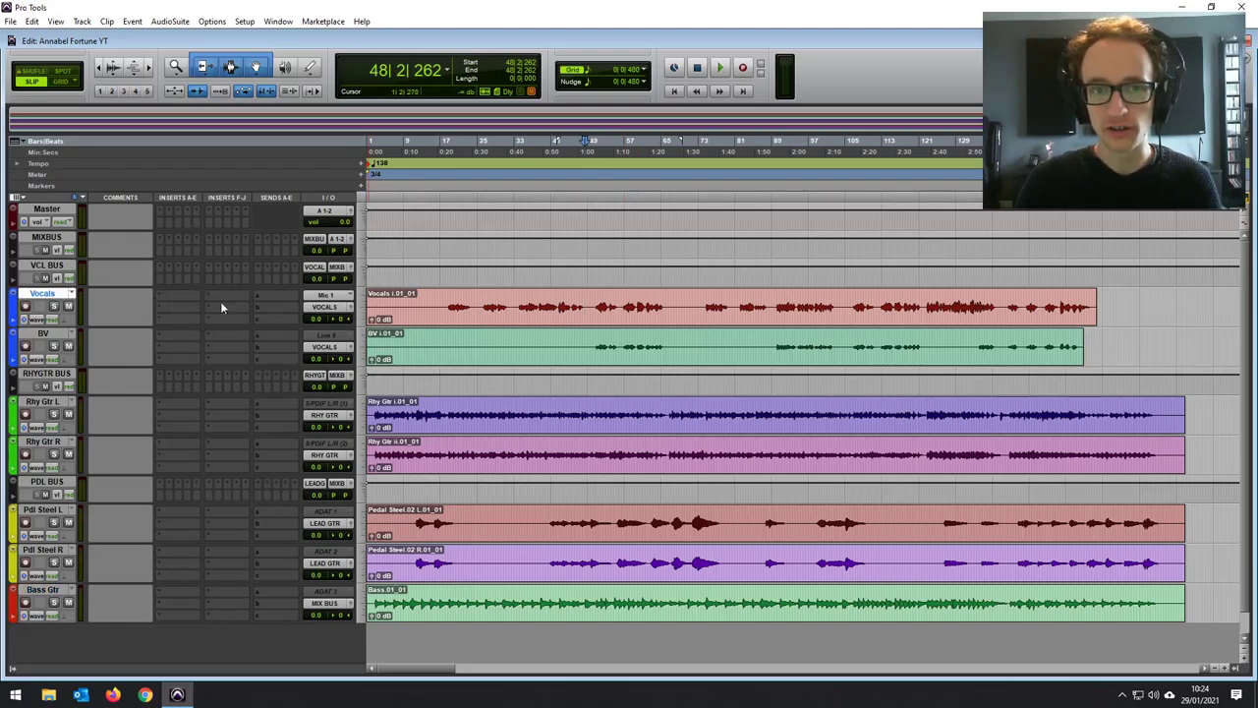
{"action": "left_click", "coordinate": [586, 297]}
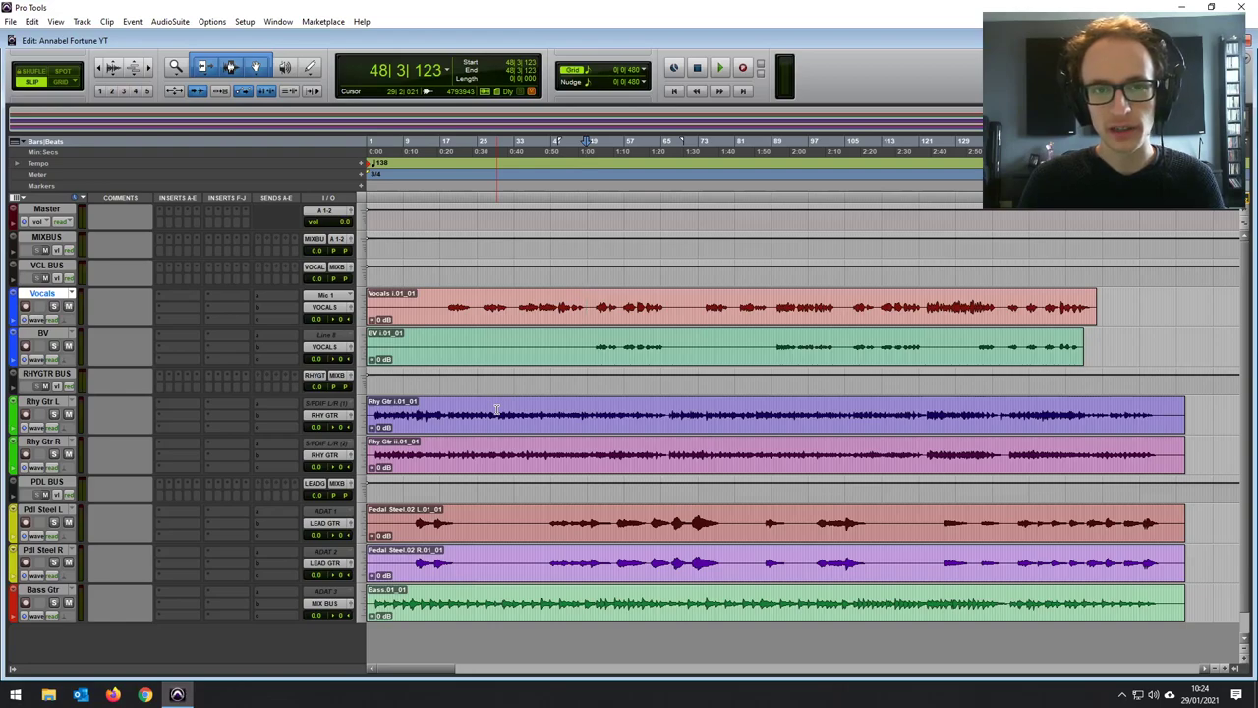
Add a new stereo Aux Input track below the Bass Gtr track.
{"action": "left_click", "coordinate": [43, 590]}
{"action": "key", "text": "ctrl+shift+n"}
{"action": "left_click", "coordinate": [575, 239]}
{"action": "left_click", "coordinate": [592, 253]}
{"action": "left_click", "coordinate": [649, 237]}
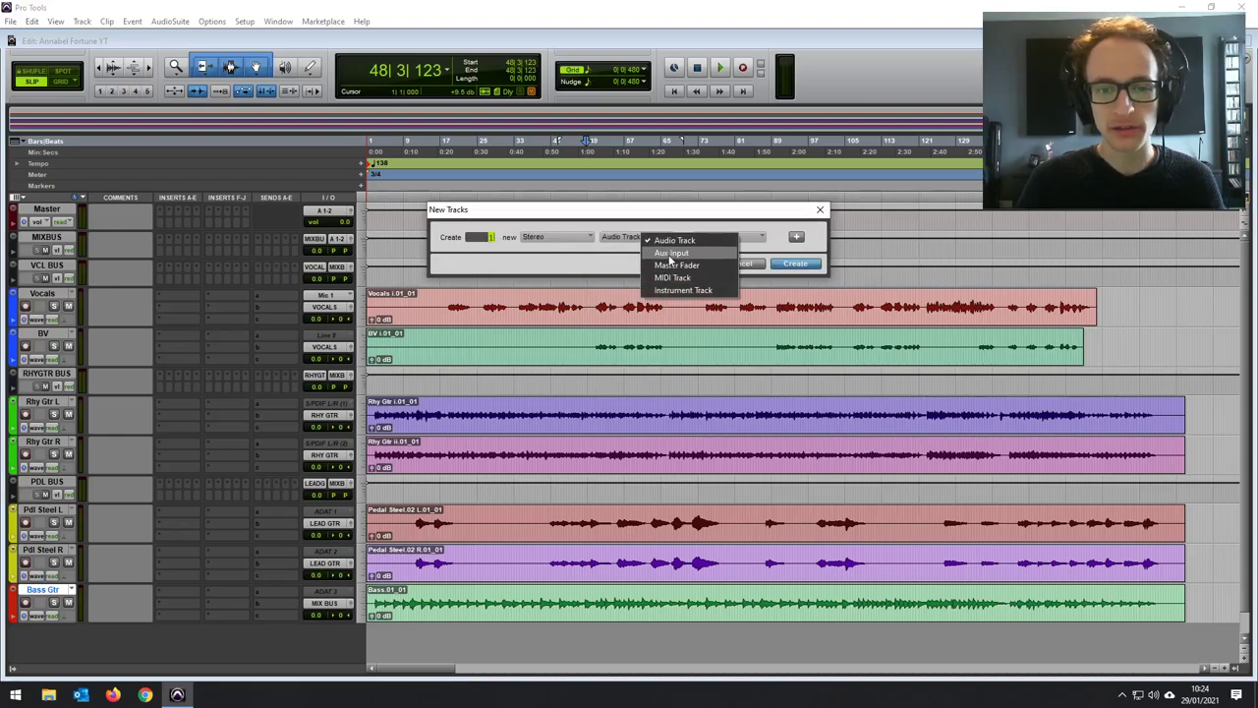
{"action": "left_click", "coordinate": [671, 253]}
{"action": "left_click", "coordinate": [791, 266]}
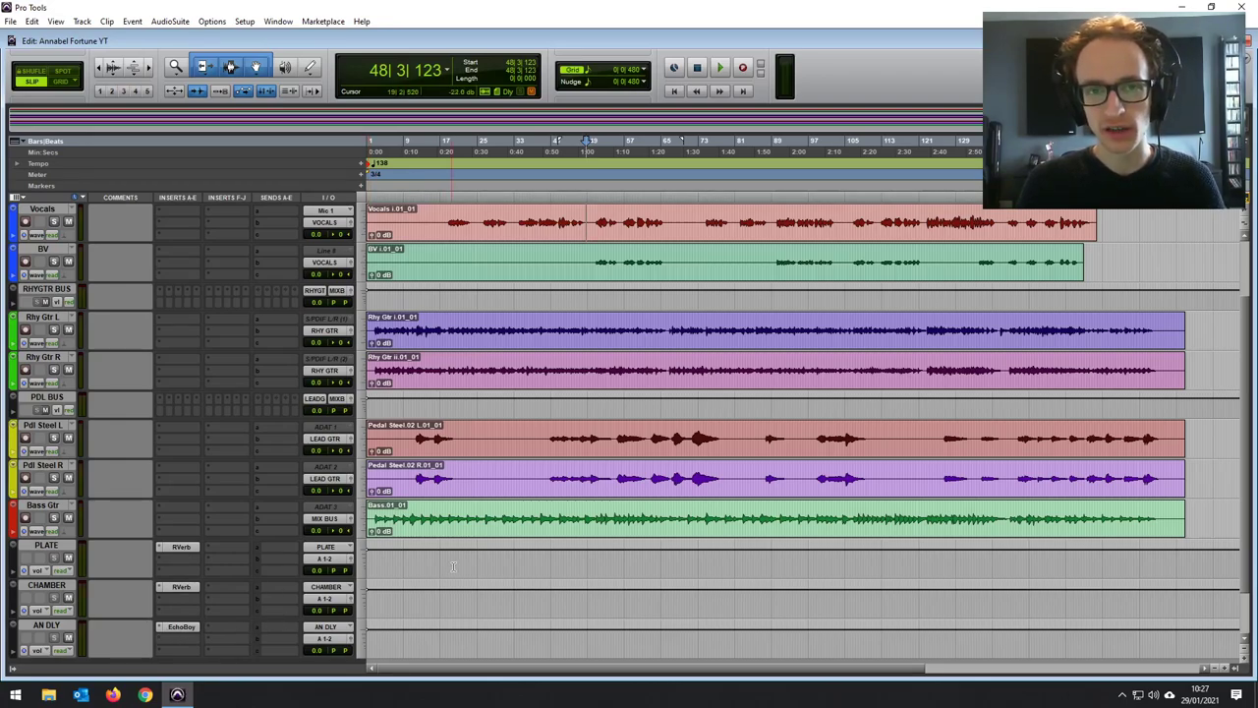
{"action": "scroll", "coordinate": [537, 373], "scroll_direction": "up", "scroll_amount": 2}
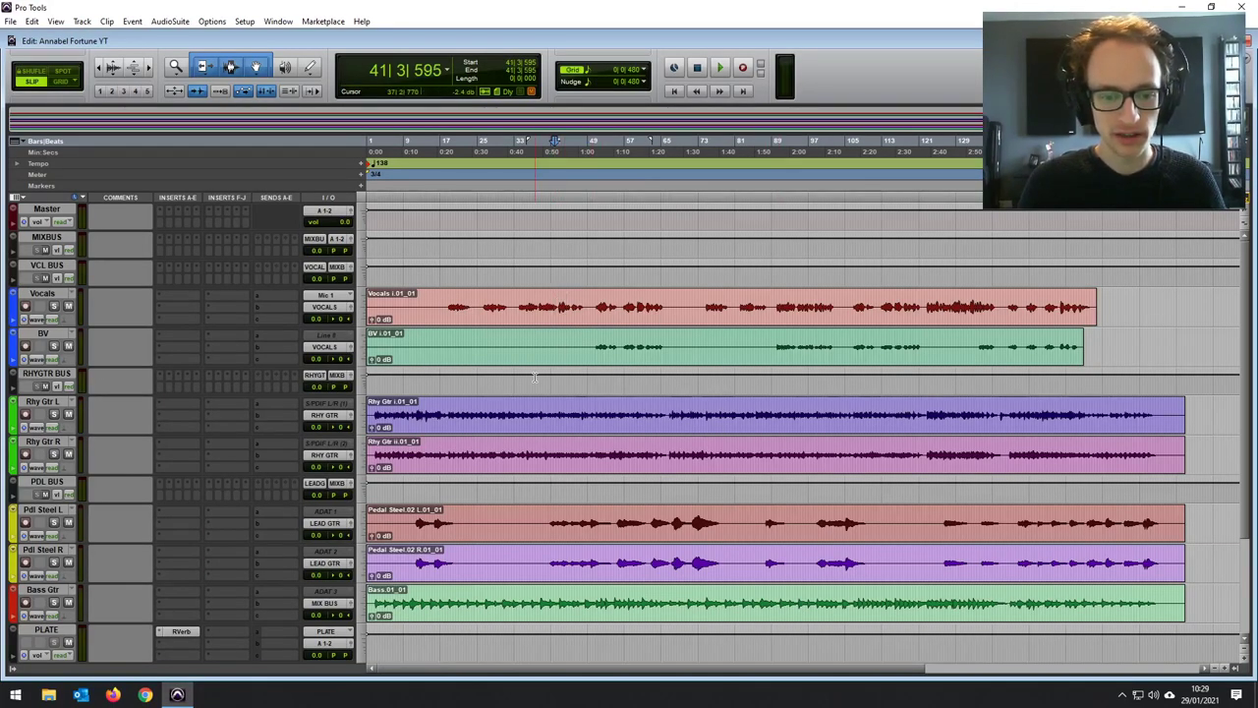
During playback, set PDL BUS to -9.9, Vocals to -2.6, and Rhy Gtr L and Bass Gtr to -2.0.
{"action": "key", "text": "space"}
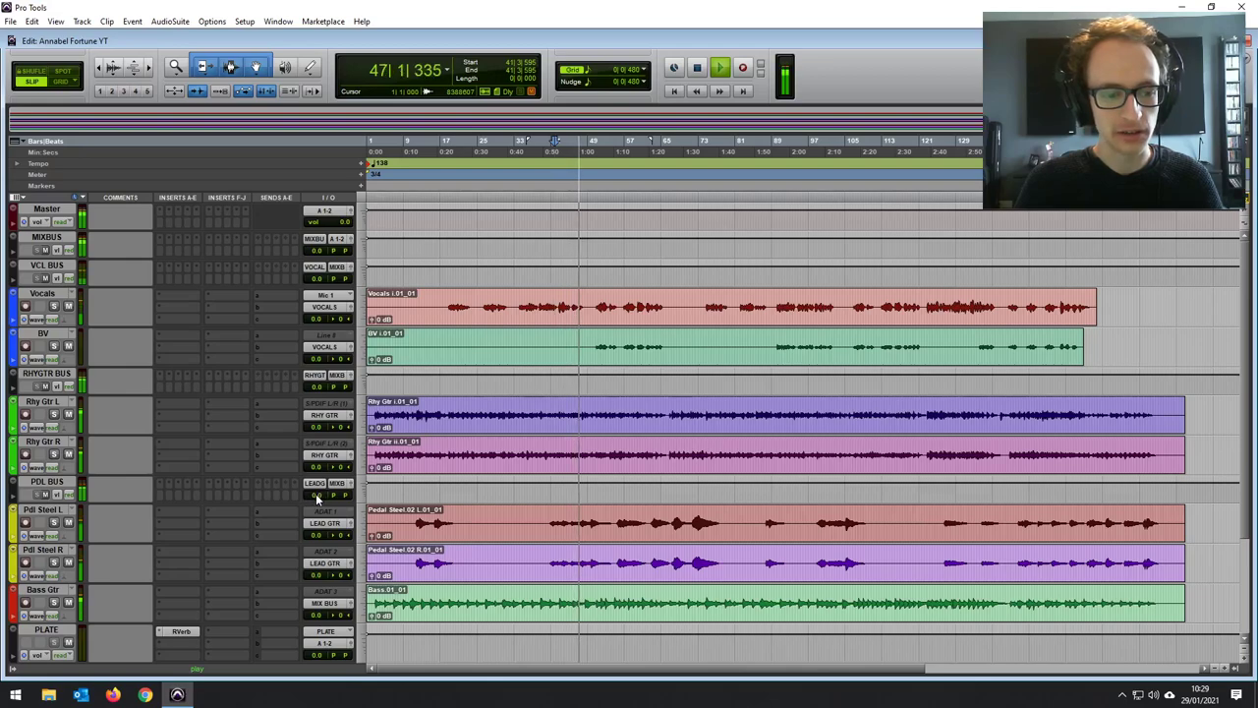
{"action": "left_click_drag", "start_coordinate": [316, 498], "coordinate": [317, 502]}
{"action": "left_click_drag", "start_coordinate": [319, 319], "coordinate": [316, 360]}
{"action": "left_click_drag", "start_coordinate": [315, 426], "coordinate": [315, 427]}
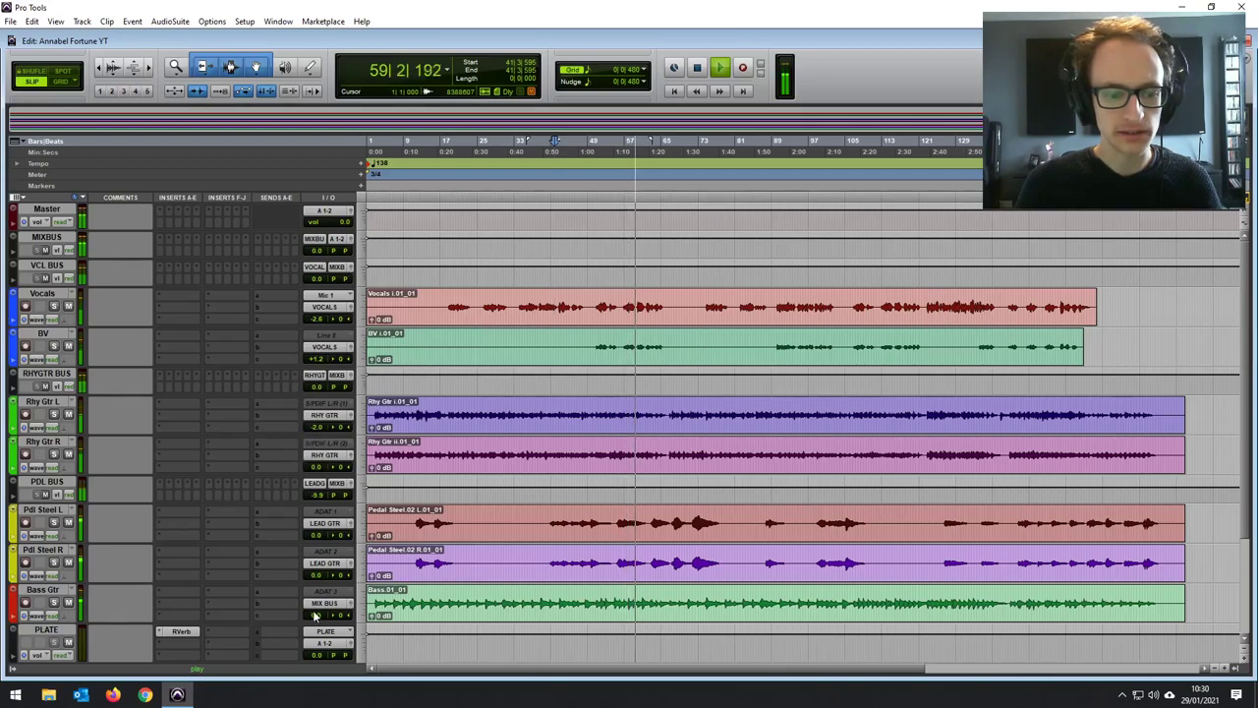
{"action": "left_click_drag", "start_coordinate": [315, 616], "coordinate": [315, 615]}
{"action": "key", "text": "space"}
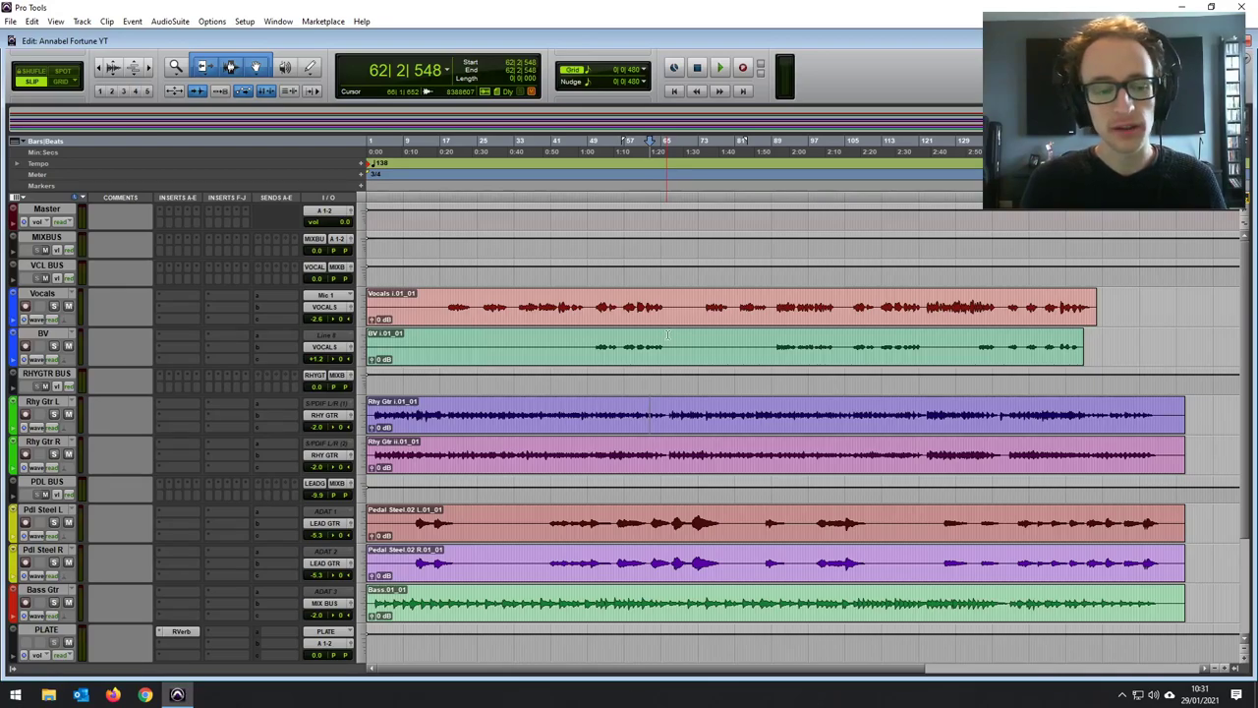
Move the edit position to around bar 38 and solo the Bass Gtr track.
{"action": "left_click", "coordinate": [617, 415]}
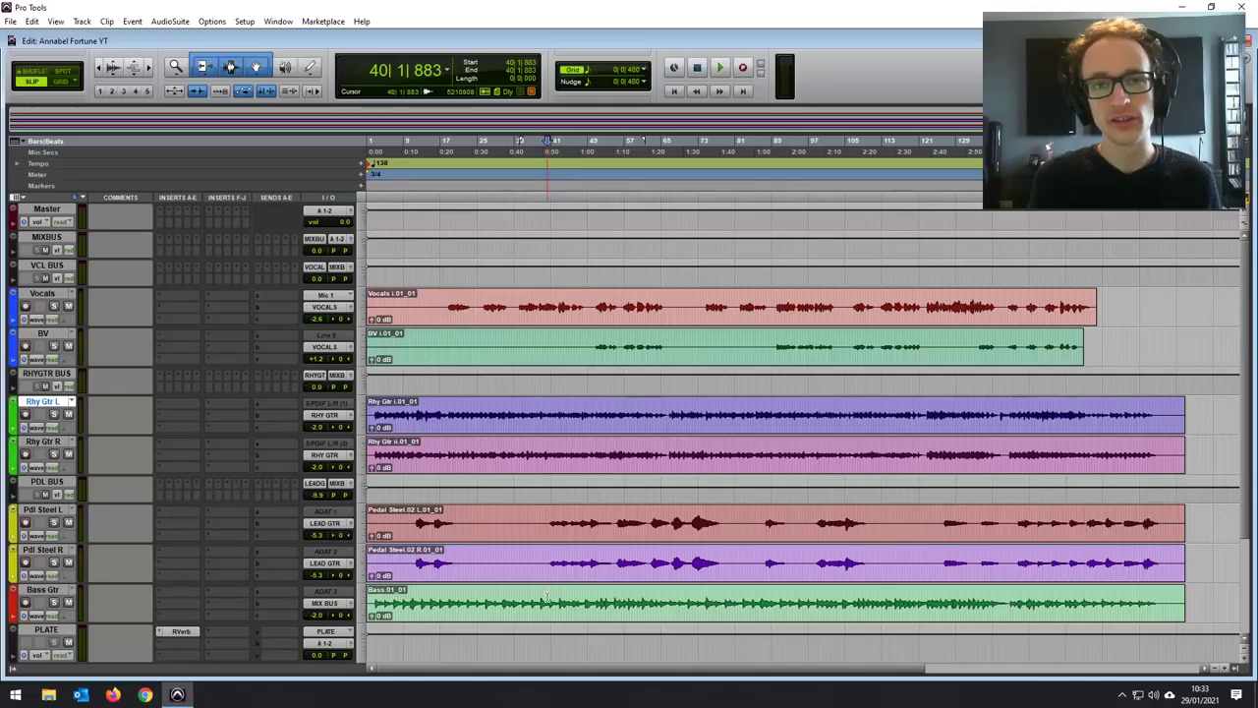
{"action": "left_click", "coordinate": [408, 497]}
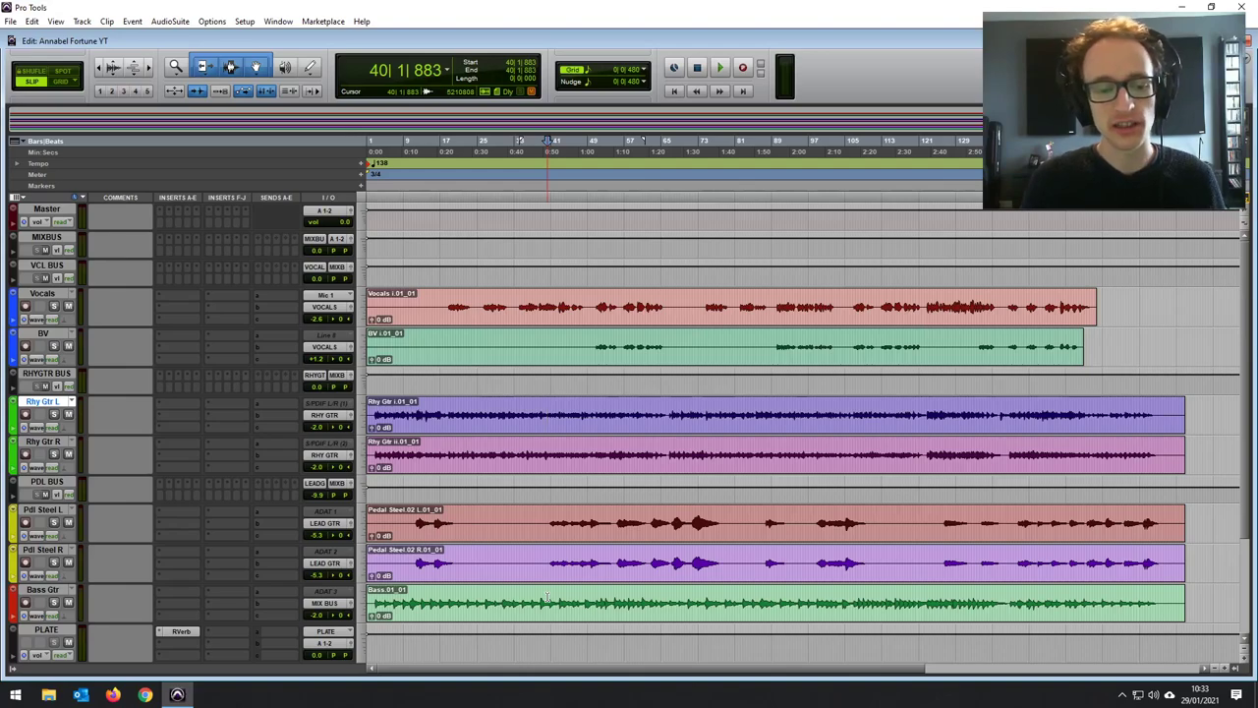
{"action": "left_click", "coordinate": [539, 597]}
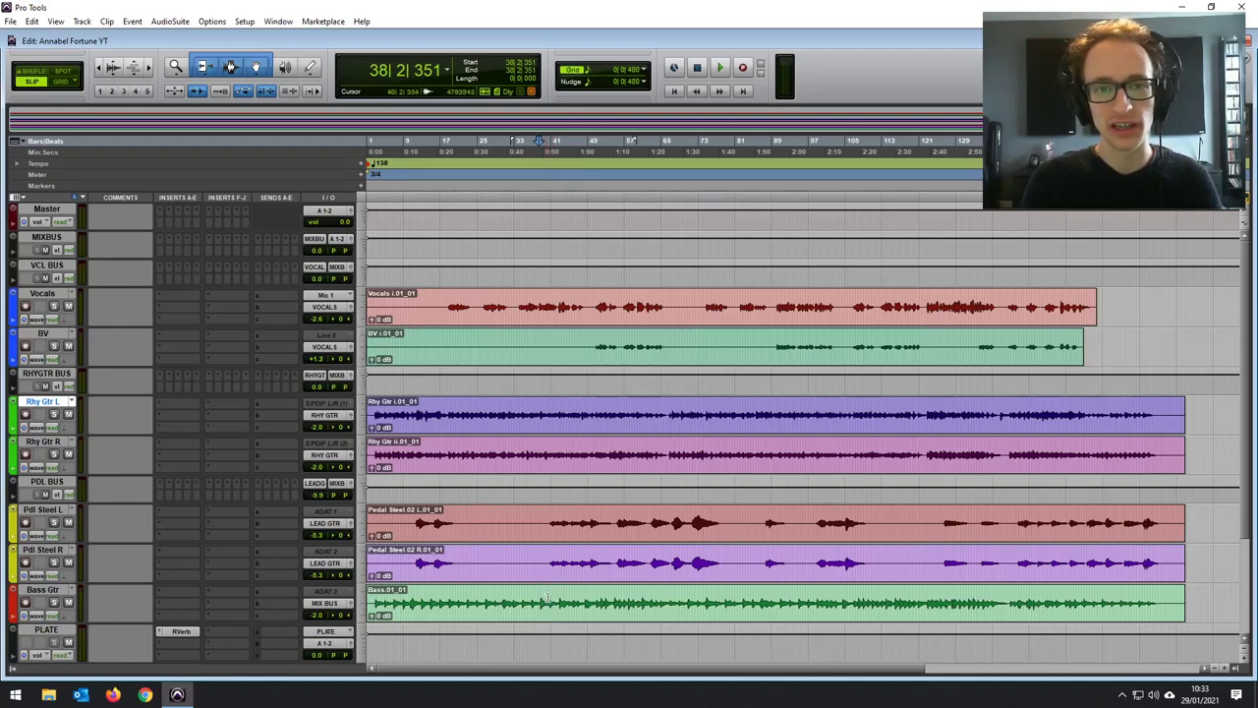
{"action": "left_click", "coordinate": [54, 602]}
Play the soloed bass and insert an EQ3 7-Band on Bass Gtr.
{"action": "key", "text": "space"}
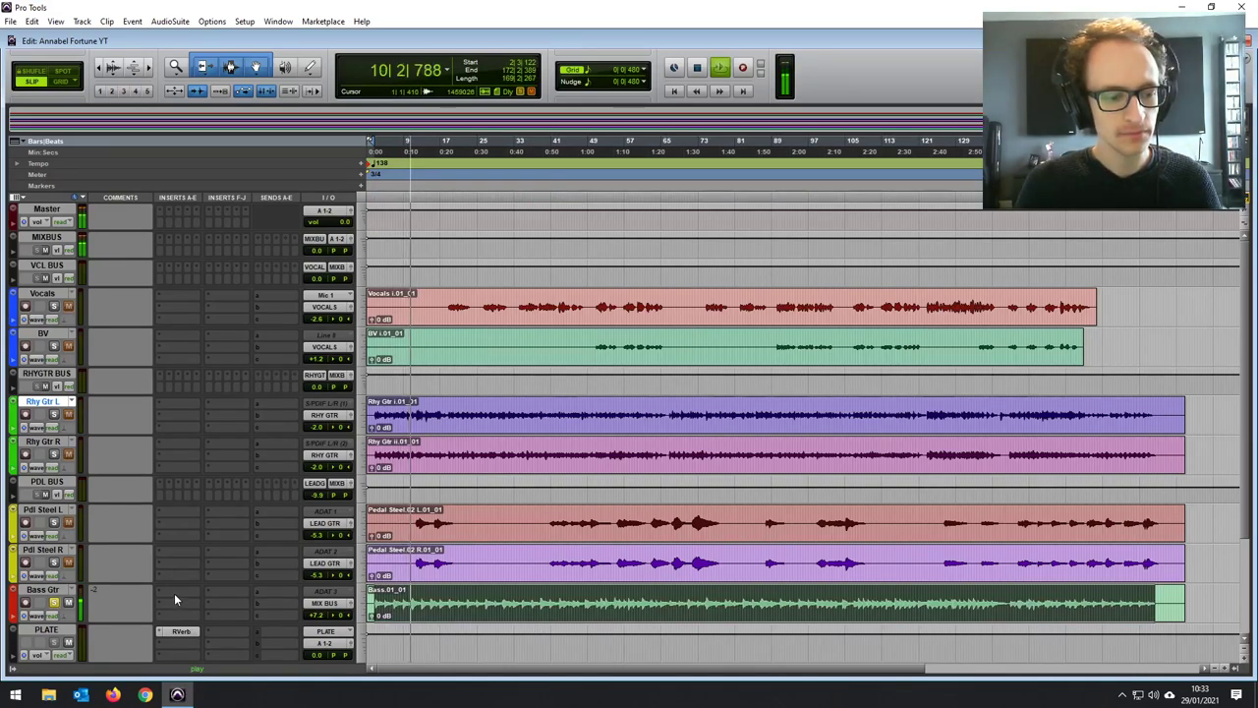
{"action": "left_click", "coordinate": [179, 591]}
{"action": "mouse_move", "coordinate": [231, 612]}
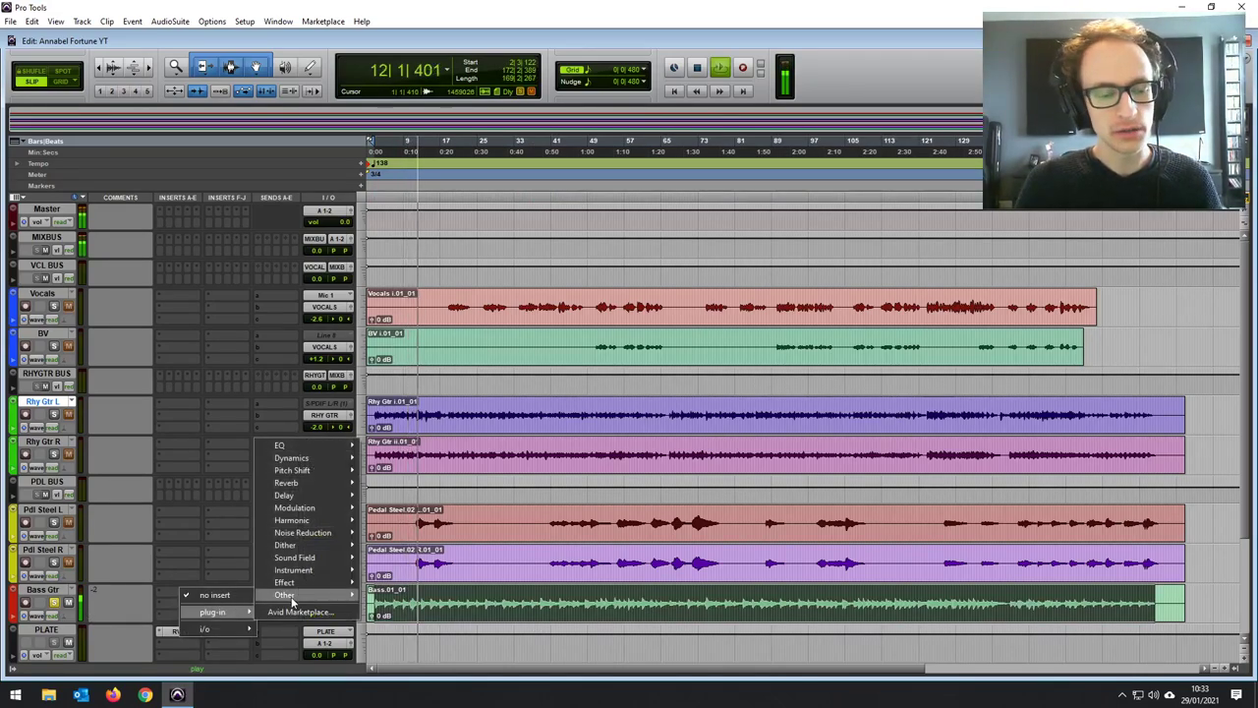
{"action": "mouse_move", "coordinate": [313, 445]}
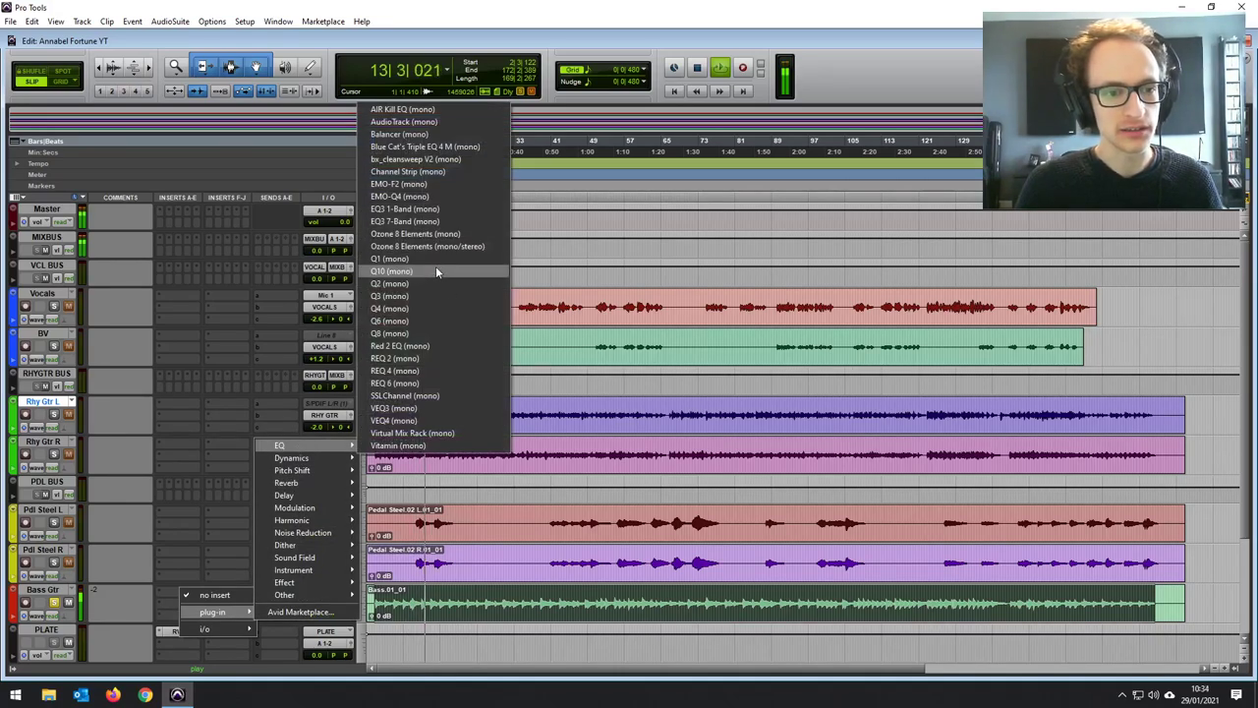
{"action": "left_click", "coordinate": [443, 221]}
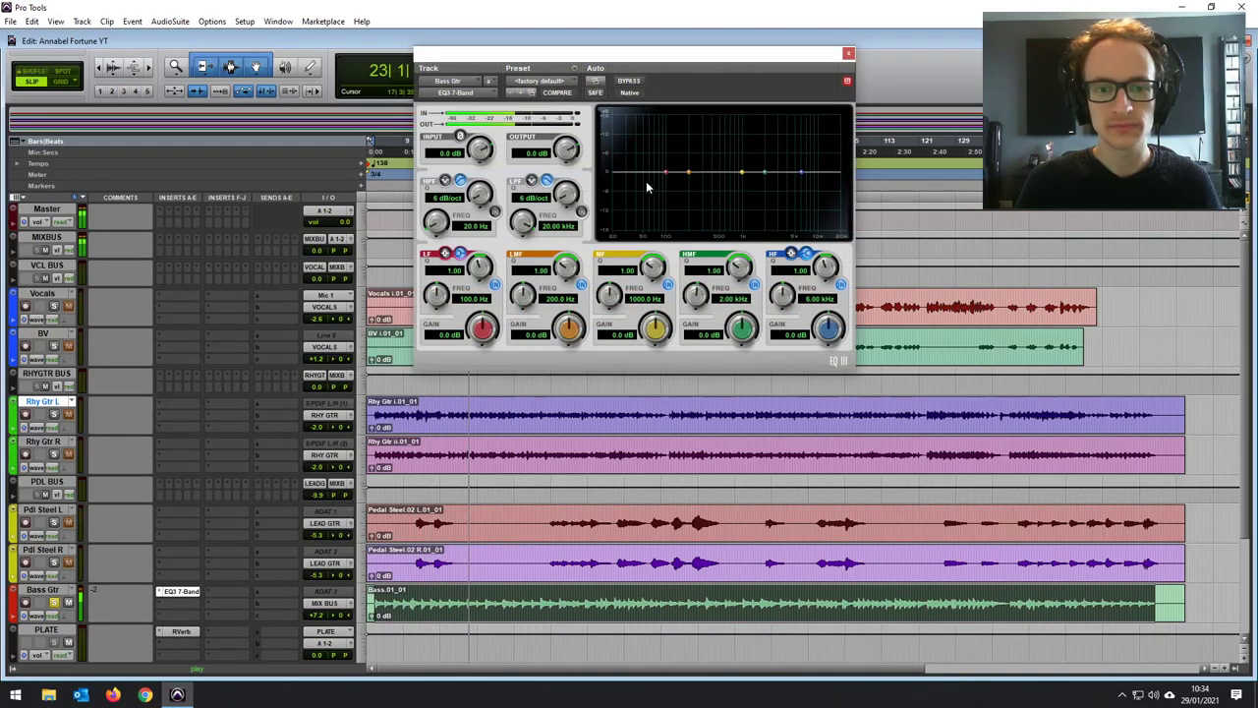
Enable the EQ's high-pass filter at about 30 Hz with a 24 dB/oct slope.
{"action": "left_click", "coordinate": [495, 212]}
{"action": "left_click_drag", "start_coordinate": [615, 186], "coordinate": [618, 197]}
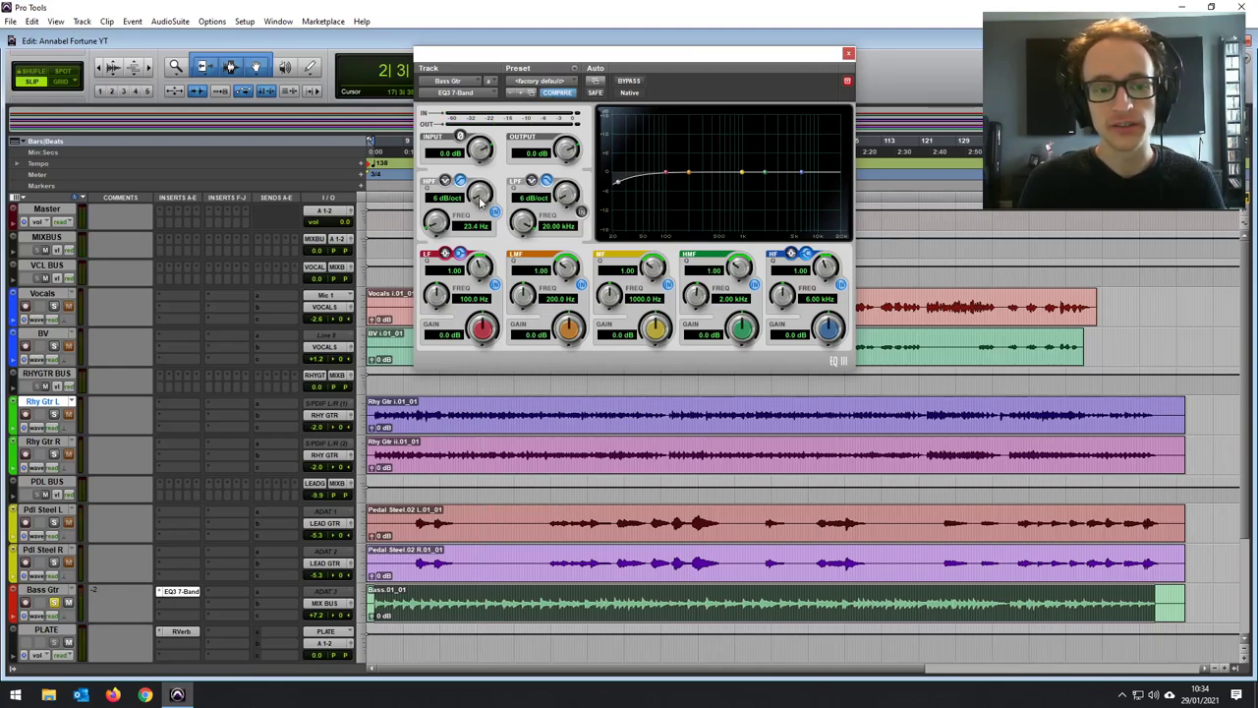
{"action": "left_click_drag", "start_coordinate": [480, 194], "coordinate": [481, 179]}
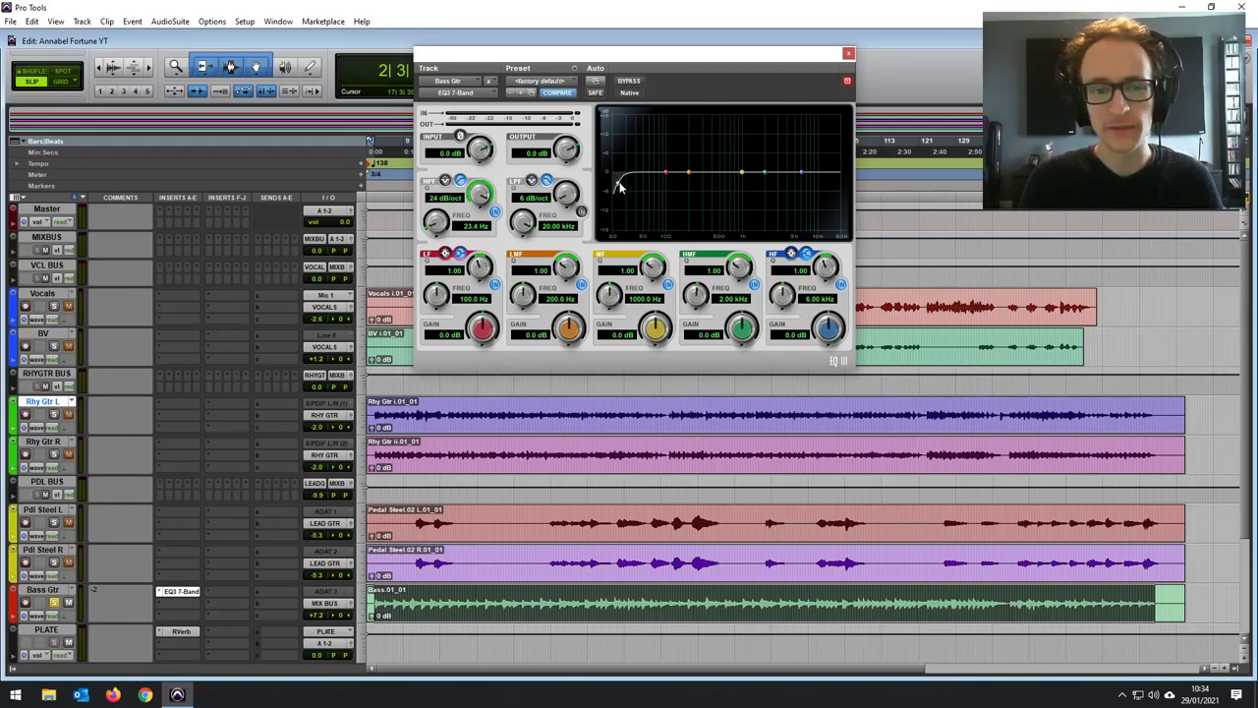
{"action": "left_click_drag", "start_coordinate": [621, 185], "coordinate": [628, 188]}
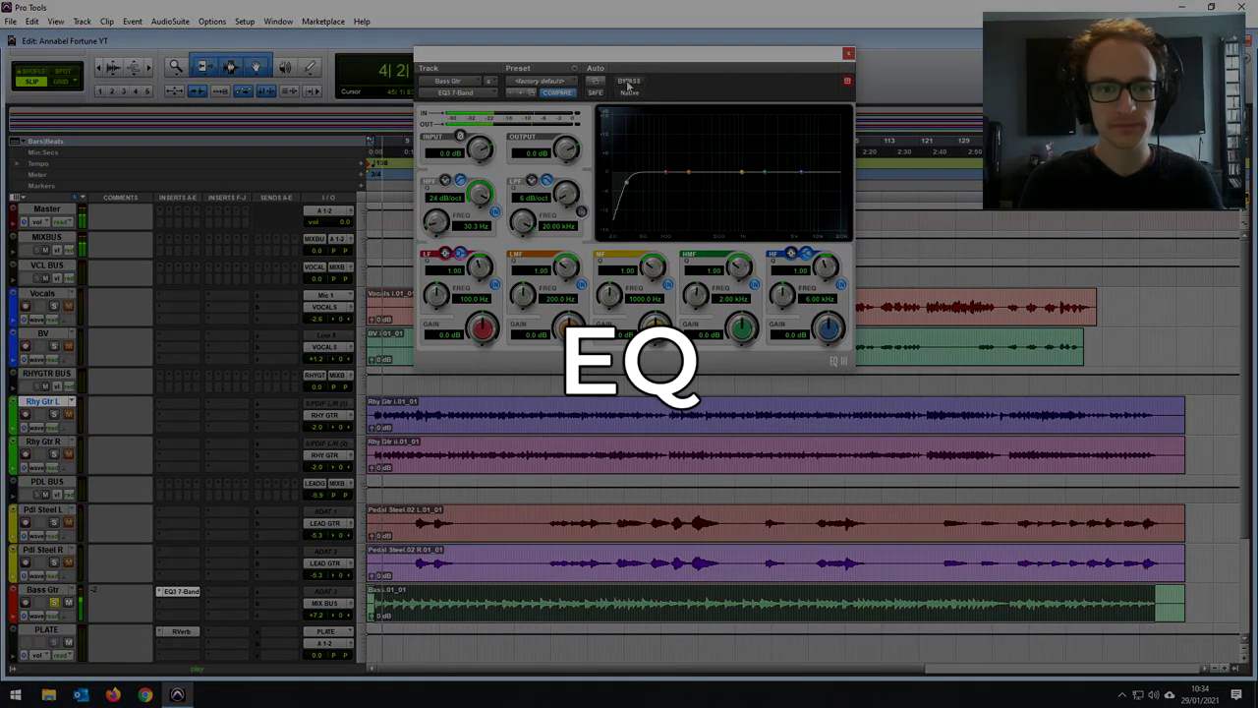
Bypass the bass EQ3 briefly to compare, then re-engage it.
{"action": "left_click", "coordinate": [627, 82]}
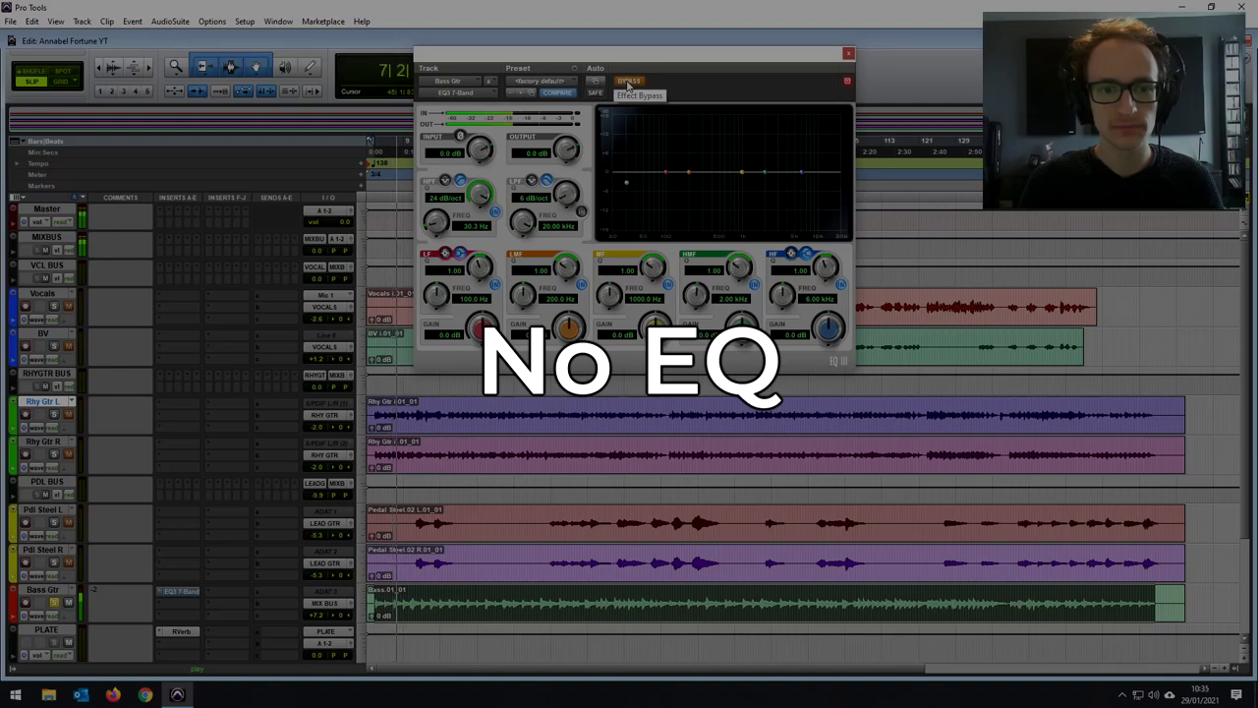
{"action": "left_click", "coordinate": [627, 82]}
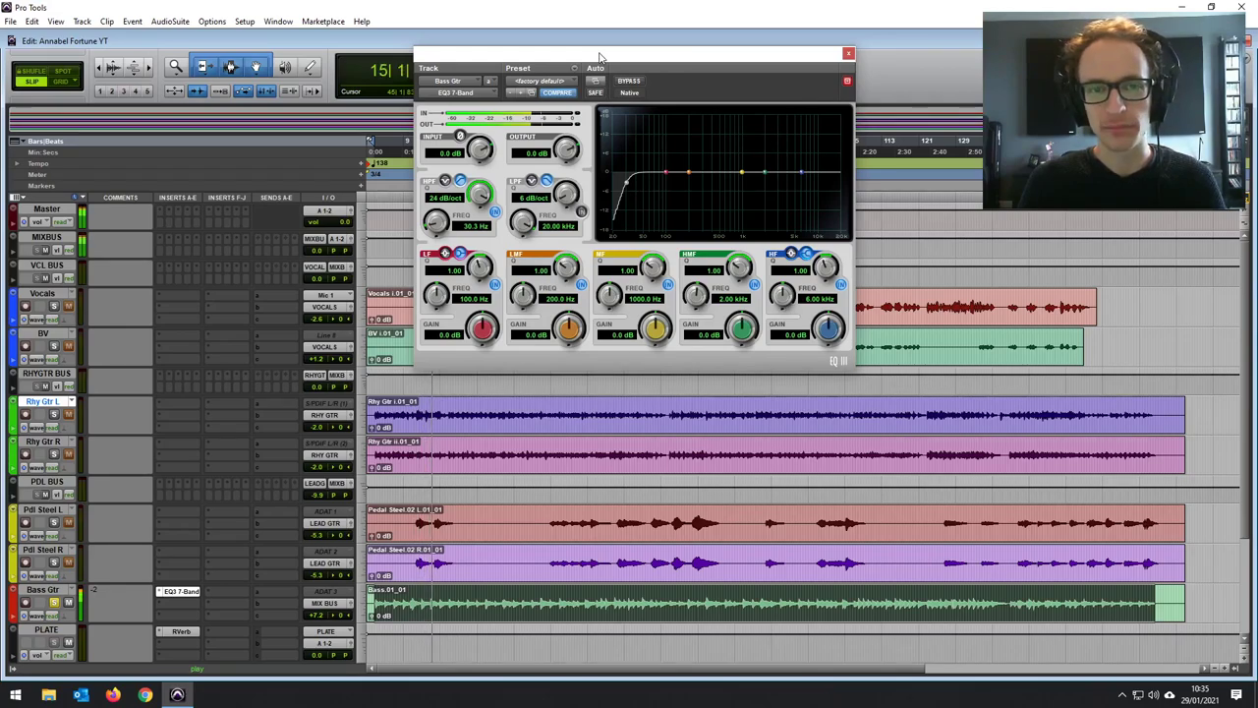
Sweep a low-mid boost, then cut 7.8 dB at 433.7 Hz and 3.2 dB at 164 Hz.
{"action": "left_click_drag", "start_coordinate": [666, 172], "coordinate": [714, 196]}
{"action": "left_click_drag", "start_coordinate": [667, 173], "coordinate": [682, 187]}
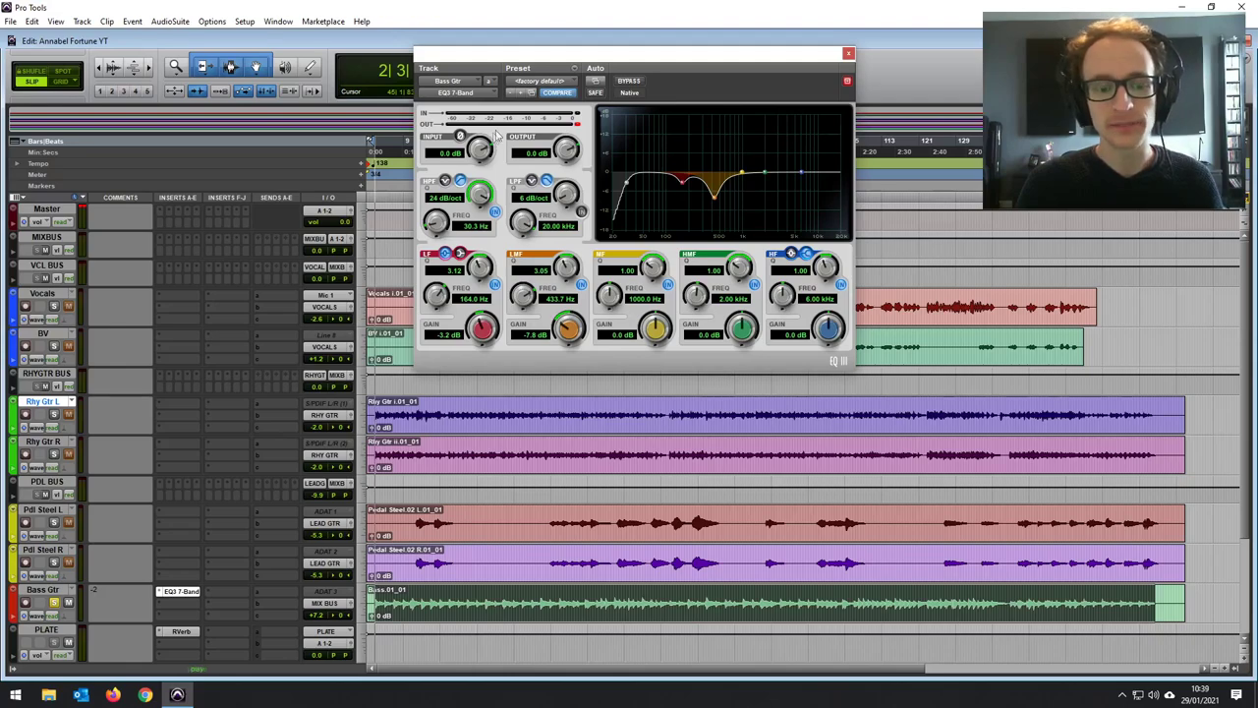
Raise the bass EQ3 output to 1.4 dB while auditioning the song.
{"action": "key", "text": "space"}
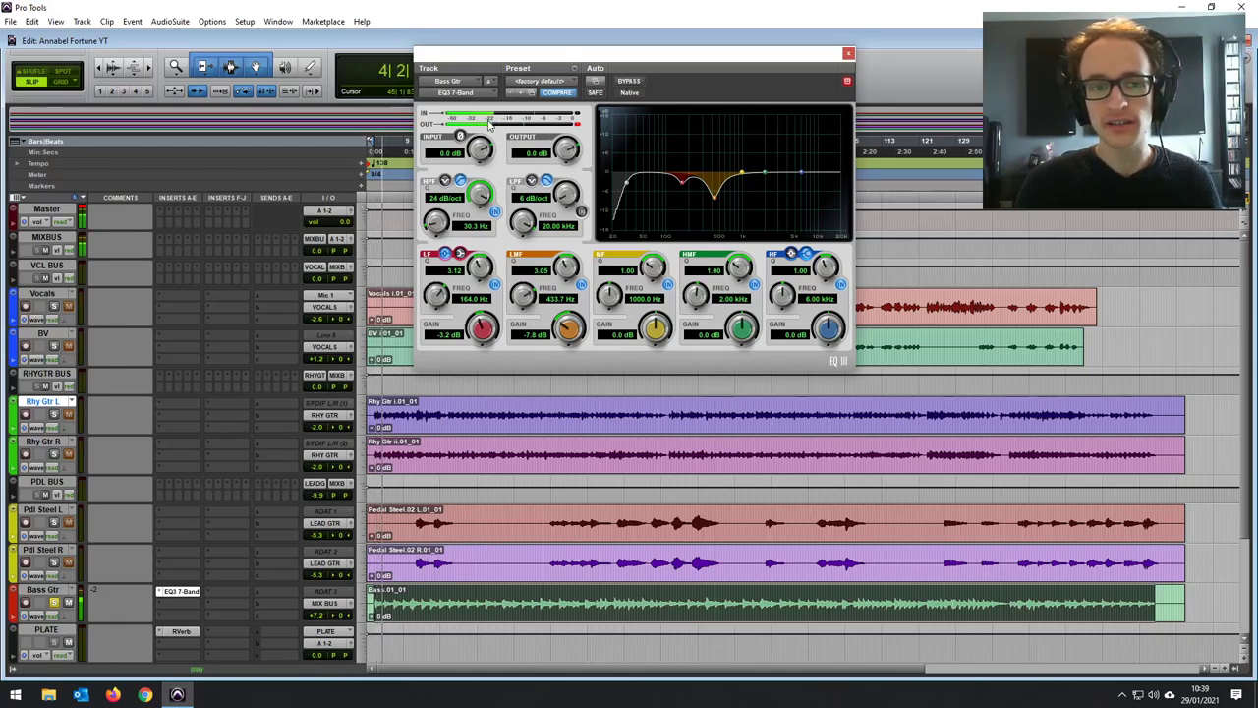
{"action": "key", "text": "space"}
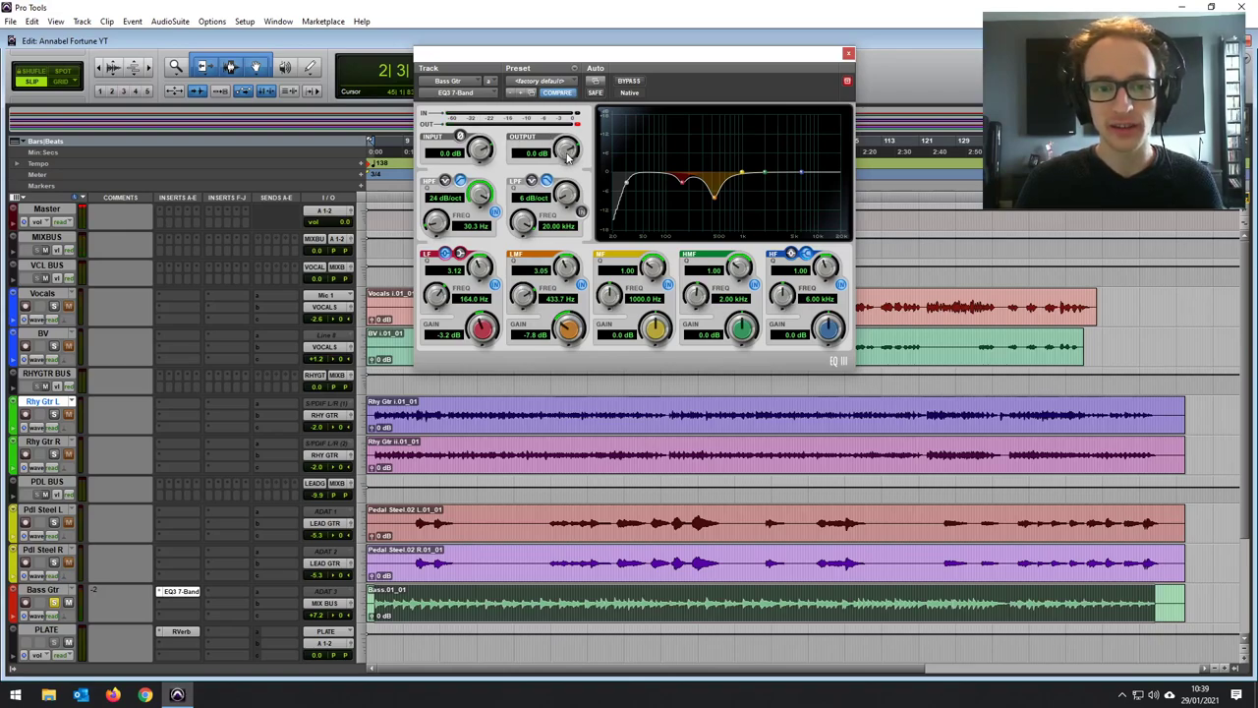
{"action": "scroll", "coordinate": [569, 147], "scroll_direction": "up", "scroll_amount": 5}
{"action": "key", "text": "space"}
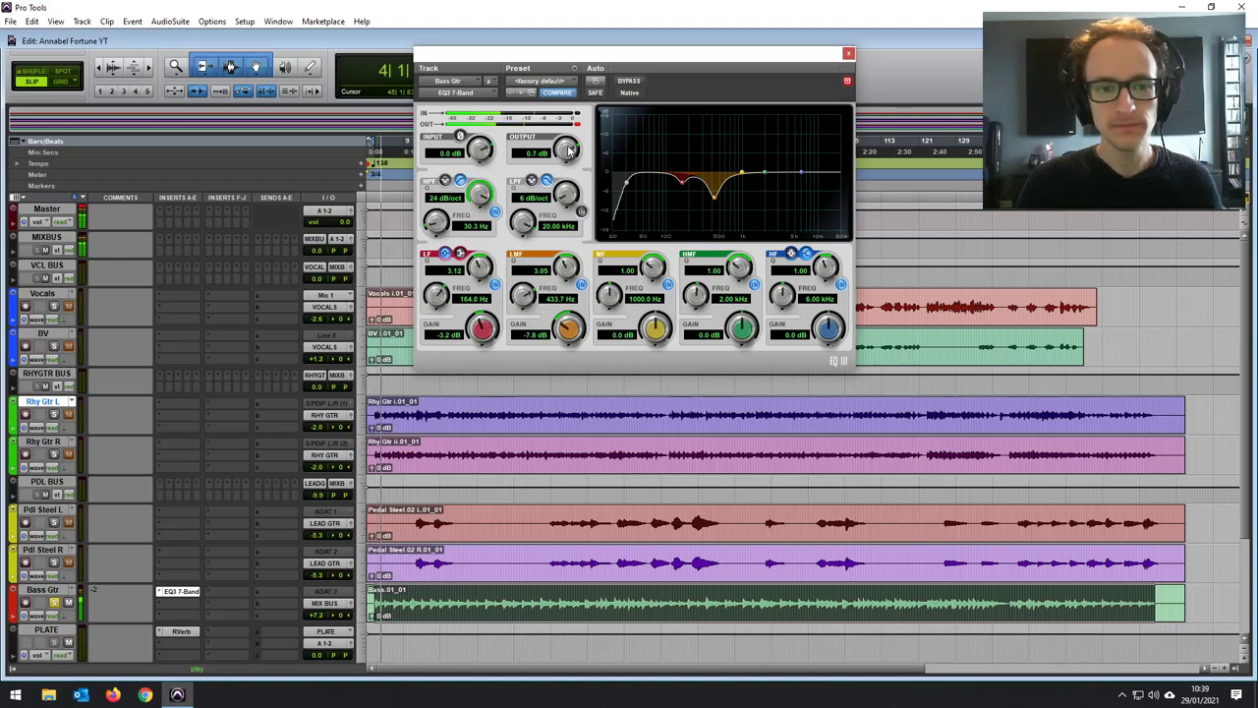
{"action": "scroll", "coordinate": [568, 147], "scroll_direction": "up", "scroll_amount": 3}
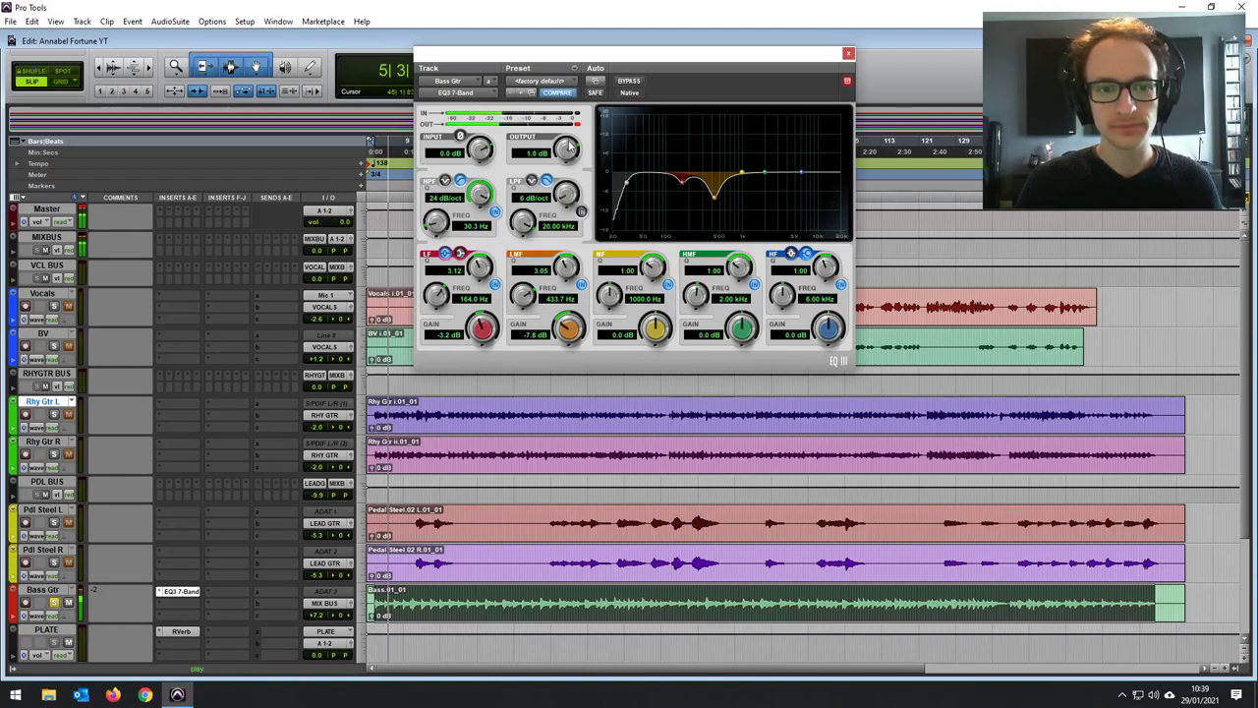
{"action": "scroll", "coordinate": [569, 148], "scroll_direction": "up", "scroll_amount": 6}
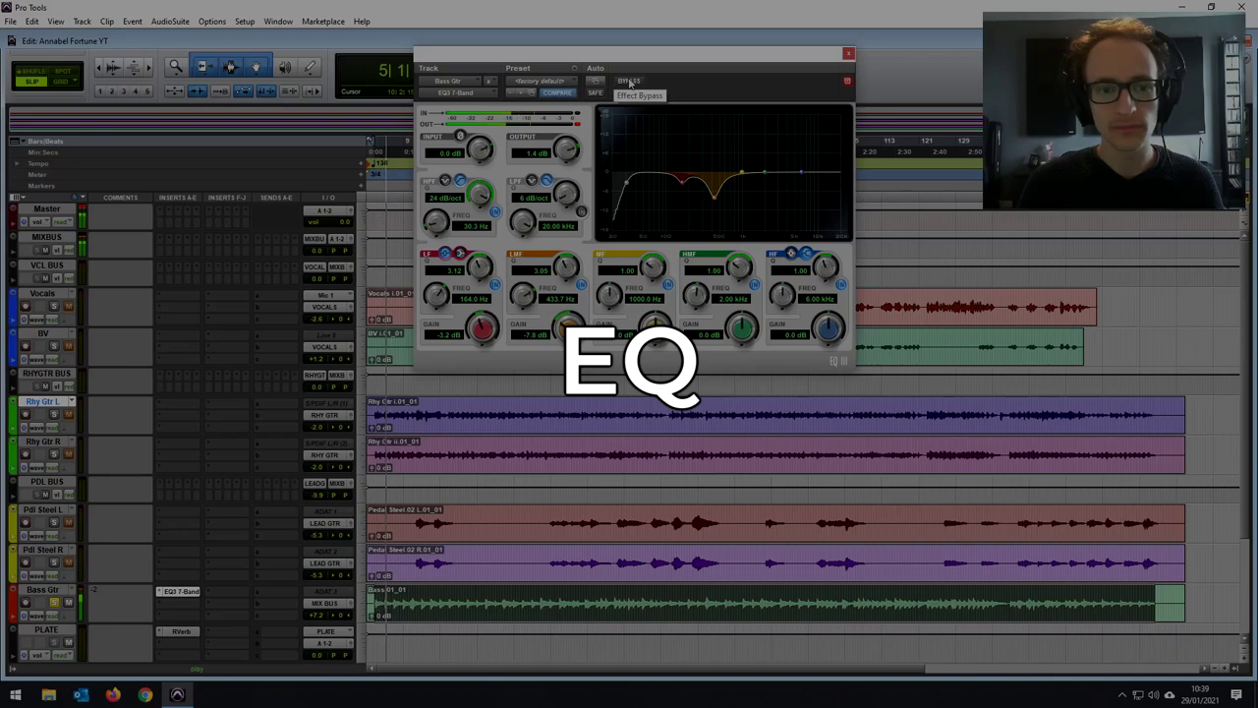
Toggle the bass EQ bypass on and off to compare the sound.
{"action": "left_click", "coordinate": [629, 82]}
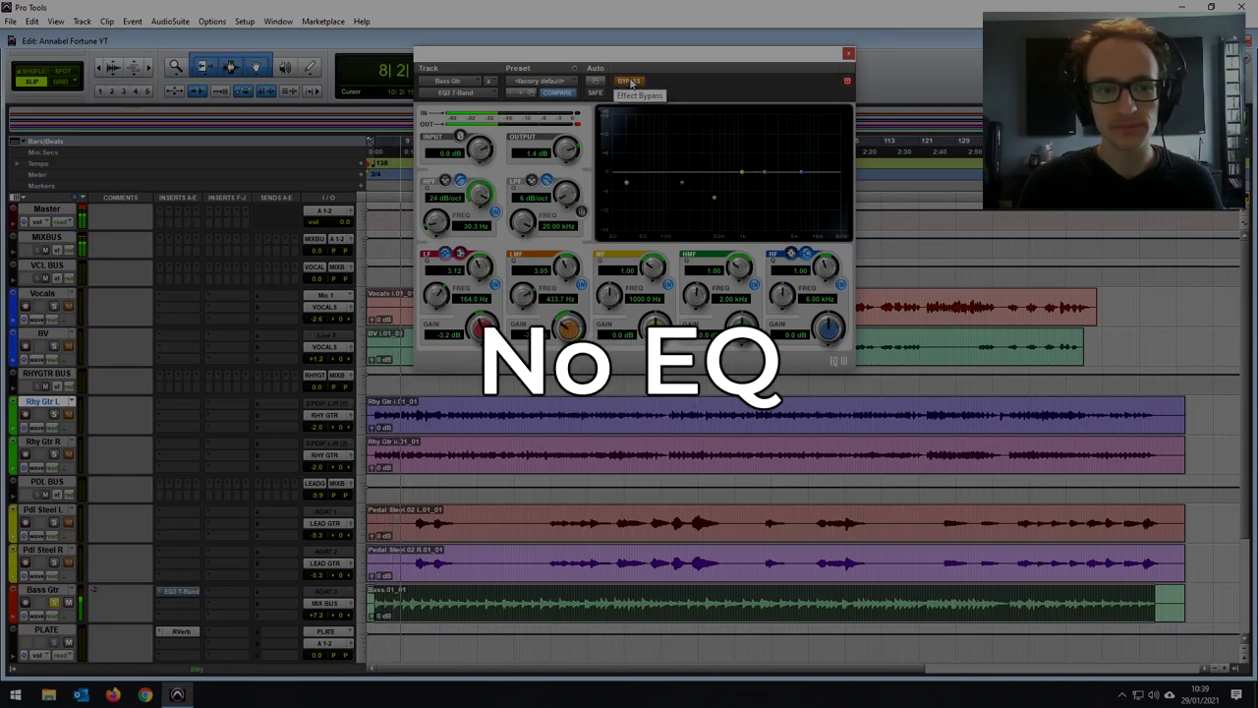
{"action": "left_click", "coordinate": [629, 82]}
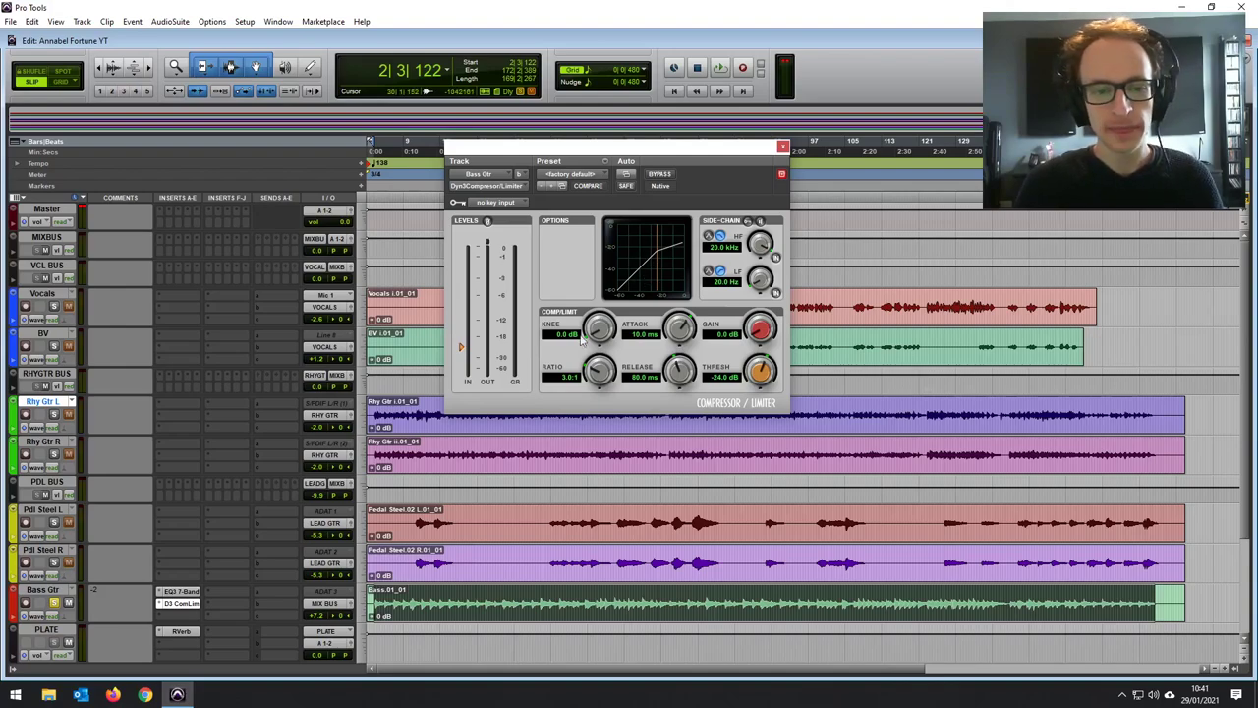
During playback, set the bass compressor to -16.5 dB threshold, 3.2 ms attack, 45.3 ms release and 1.0 dB gain.
{"action": "key", "text": "space"}
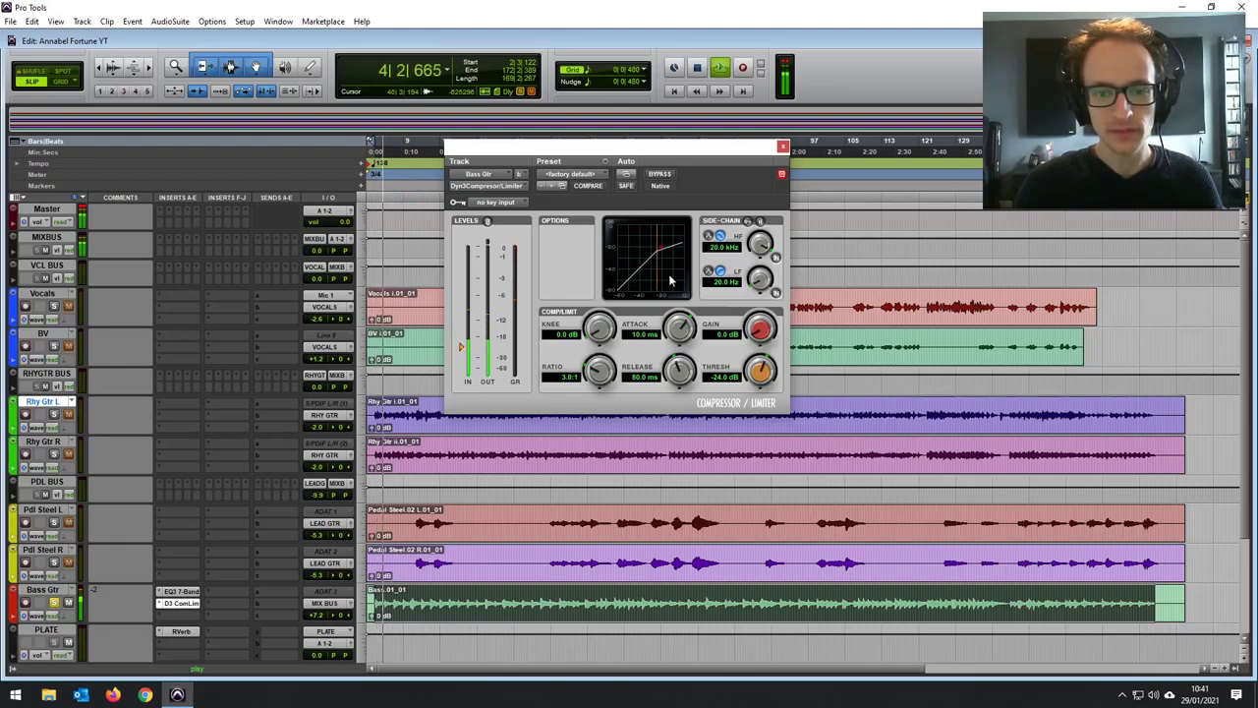
{"action": "left_click_drag", "start_coordinate": [774, 383], "coordinate": [774, 376]}
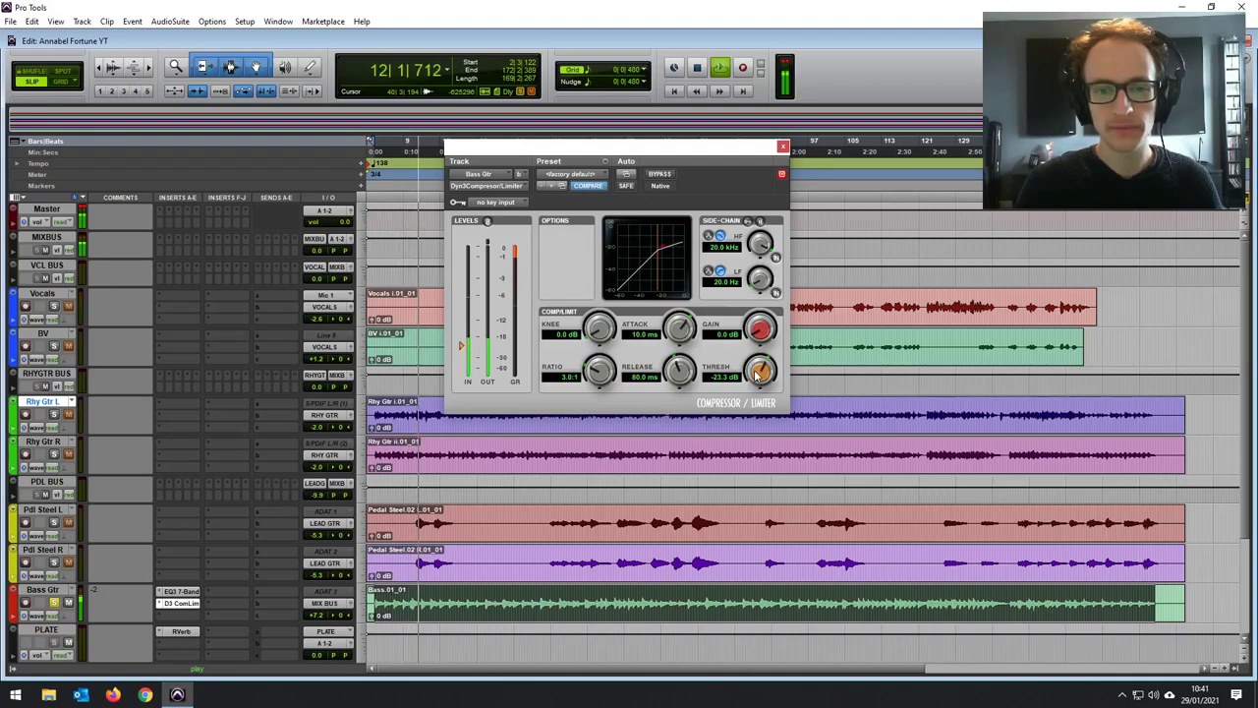
{"action": "left_click_drag", "start_coordinate": [758, 368], "coordinate": [757, 361]}
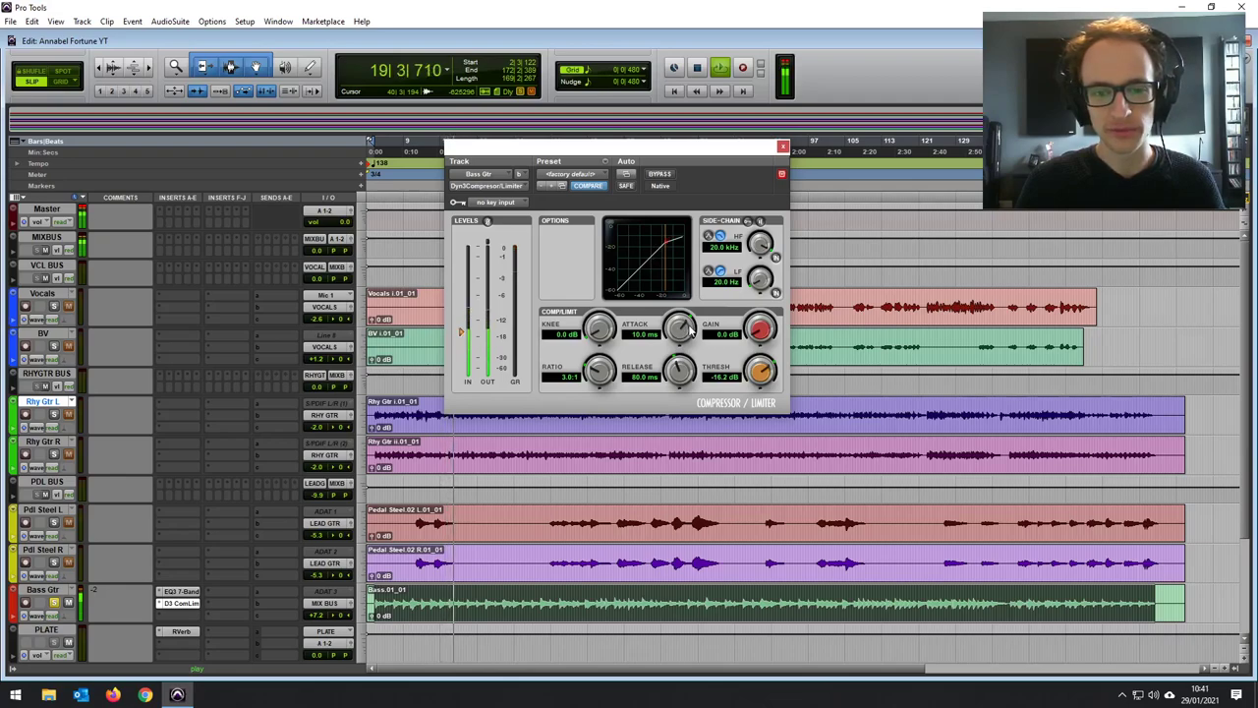
{"action": "left_click_drag", "start_coordinate": [681, 327], "coordinate": [683, 349]}
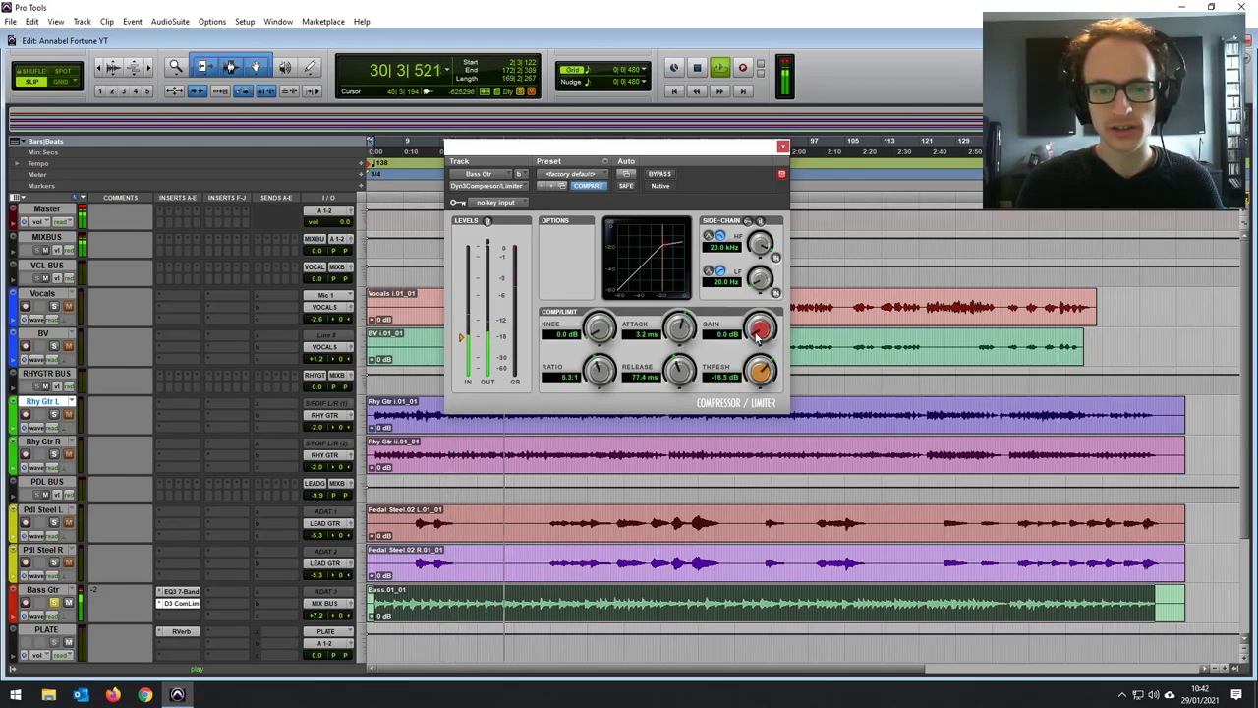
{"action": "left_click_drag", "start_coordinate": [679, 369], "coordinate": [680, 387]}
{"action": "mouse_move", "coordinate": [759, 336]}
{"action": "left_mouse_down"}
{"action": "mouse_move", "coordinate": [753, 320]}
{"action": "mouse_move", "coordinate": [748, 334]}
{"action": "left_mouse_up"}
{"action": "key", "text": "space"}
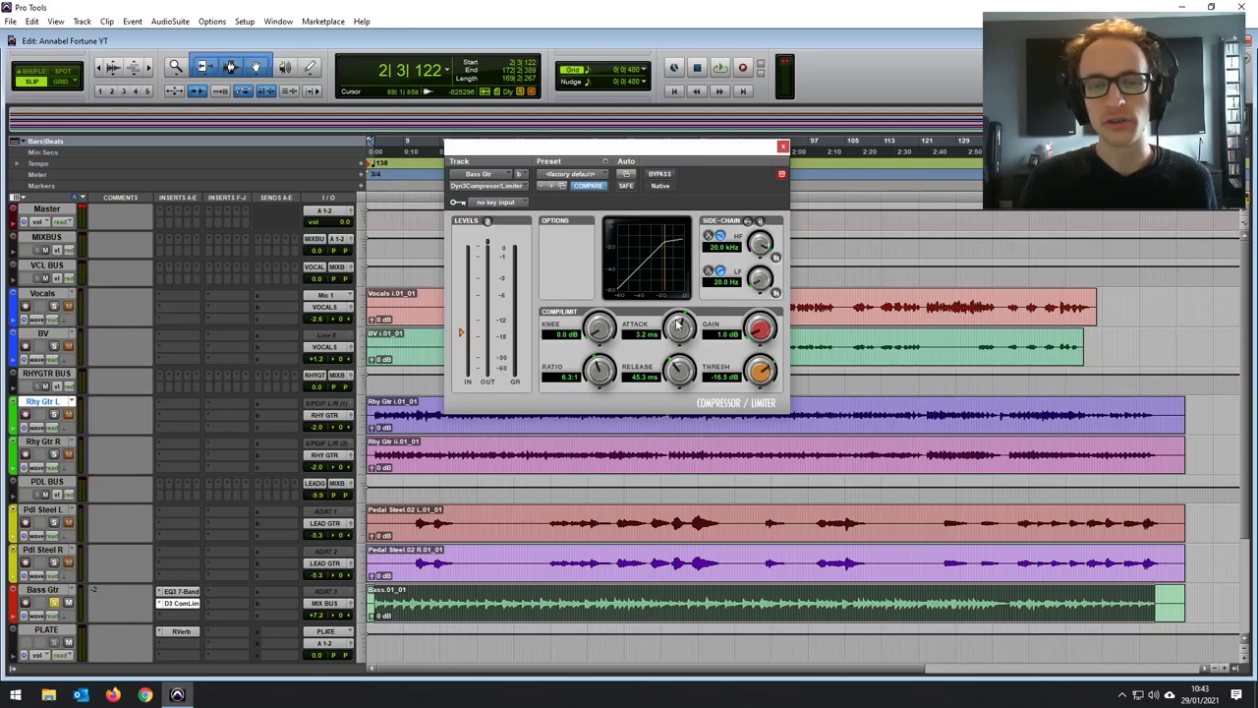
Insert a second EQ3 7-Band after the bass compressor, reset to factory default.
{"action": "left_click", "coordinate": [783, 148]}
{"action": "left_click", "coordinate": [182, 615]}
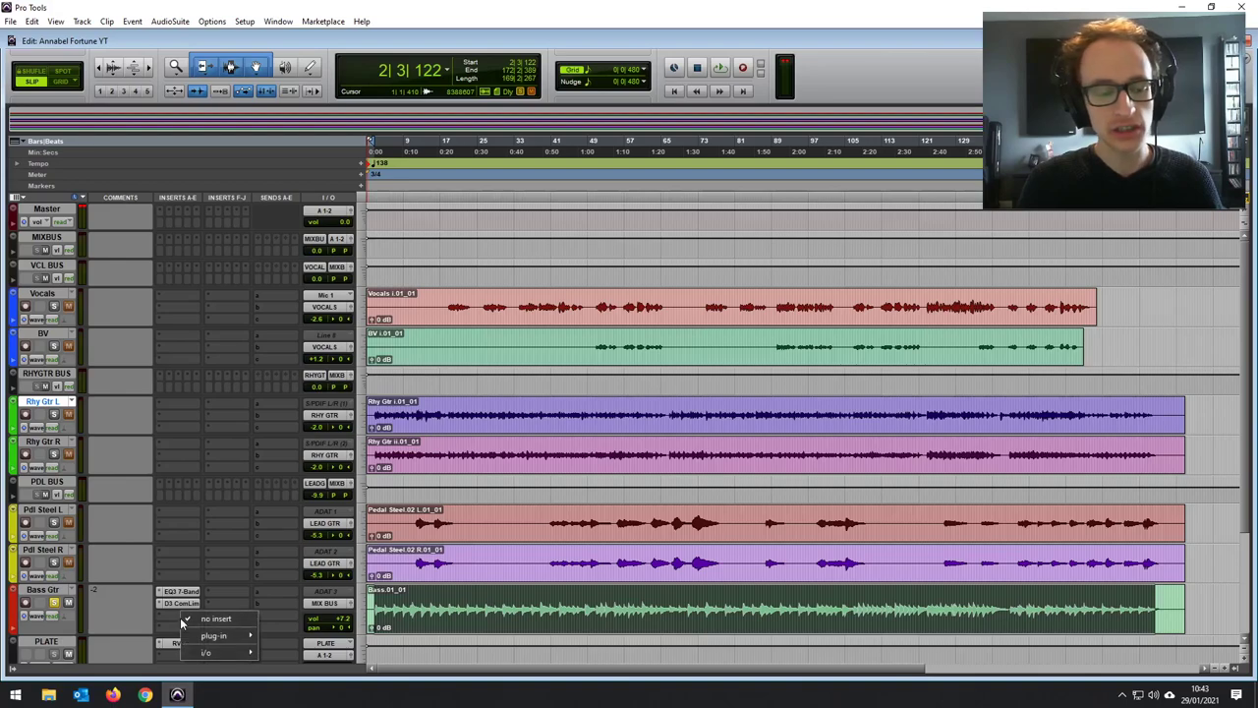
{"action": "left_click", "coordinate": [177, 614]}
{"action": "left_click", "coordinate": [181, 614]}
{"action": "left_click", "coordinate": [599, 175]}
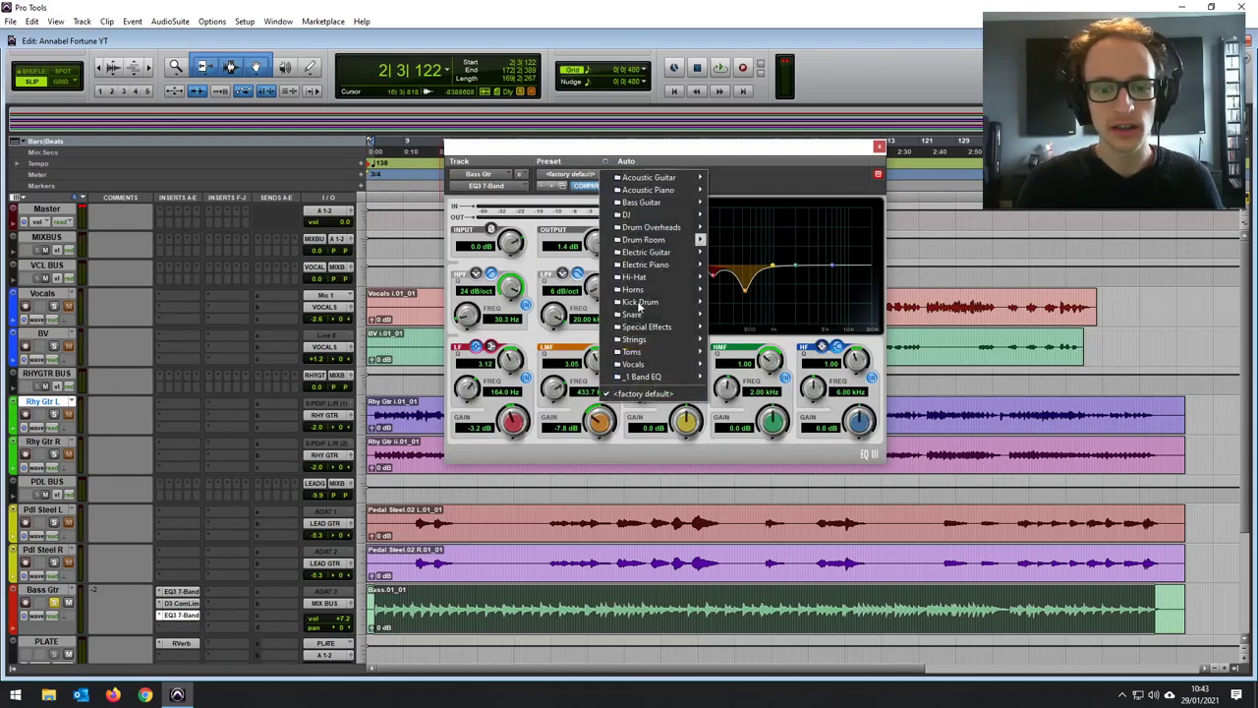
{"action": "left_click", "coordinate": [607, 178]}
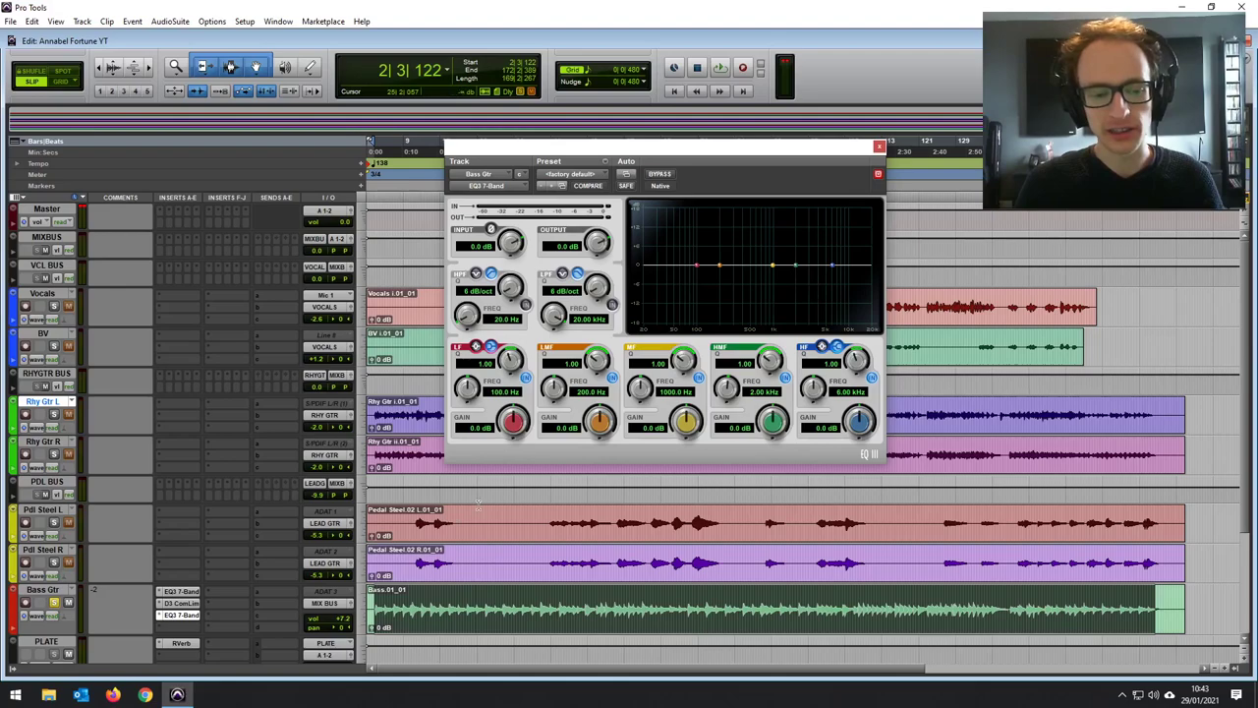
Boost 62 Hz by 2.5 dB with Q 2.06 and set the EQ output to -0.6 dB.
{"action": "key", "text": "space"}
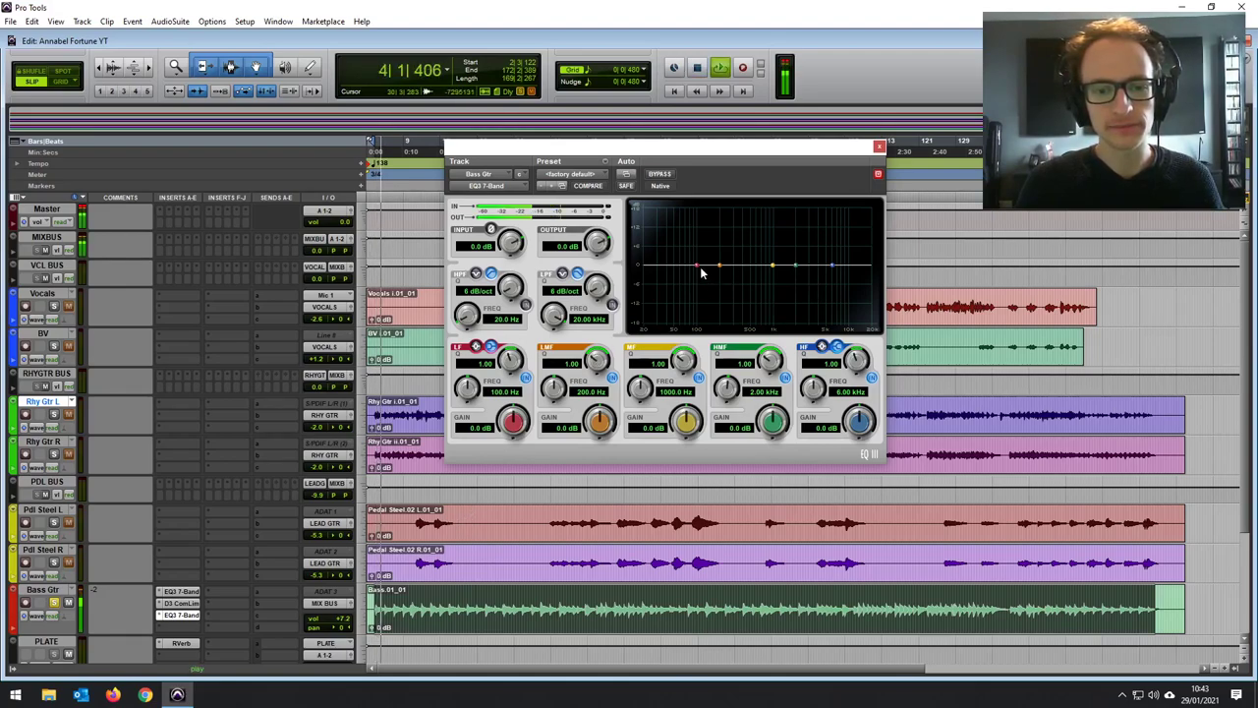
{"action": "mouse_move", "coordinate": [696, 266]}
{"action": "left_mouse_down"}
{"action": "mouse_move", "coordinate": [673, 246]}
{"action": "mouse_move", "coordinate": [677, 225]}
{"action": "mouse_move", "coordinate": [683, 262]}
{"action": "left_mouse_up"}
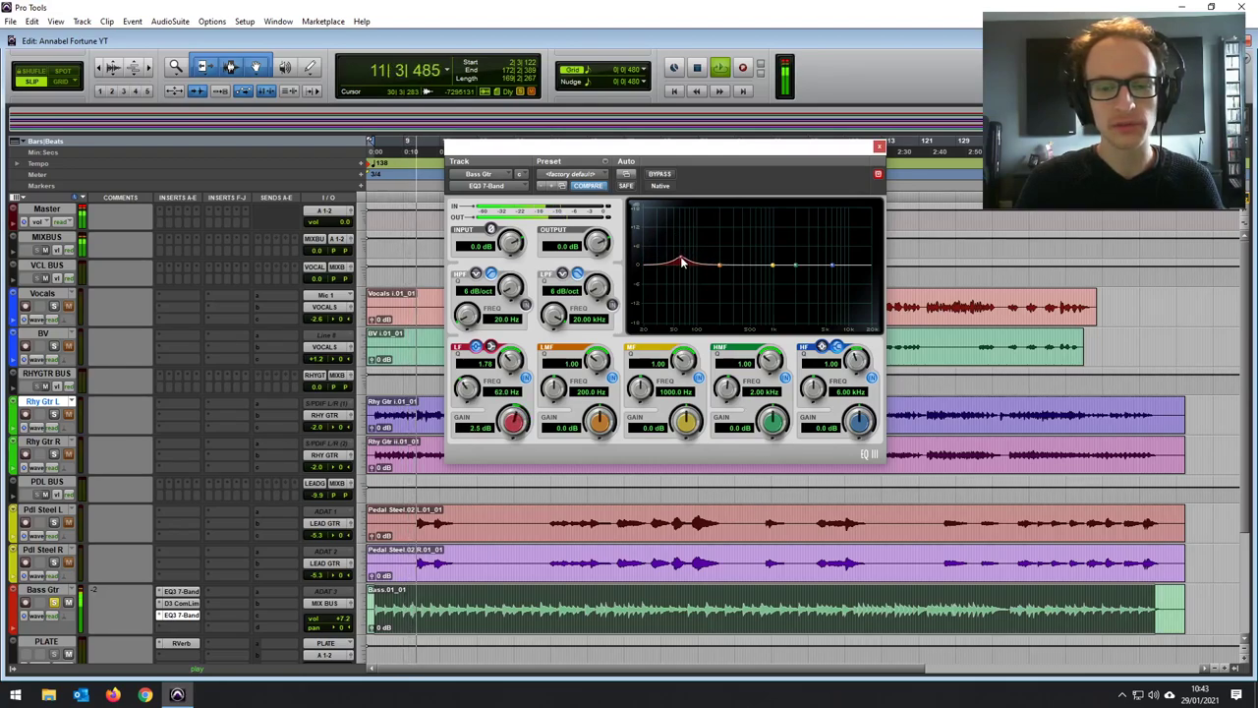
{"action": "left_click_drag", "start_coordinate": [683, 264], "coordinate": [685, 273]}
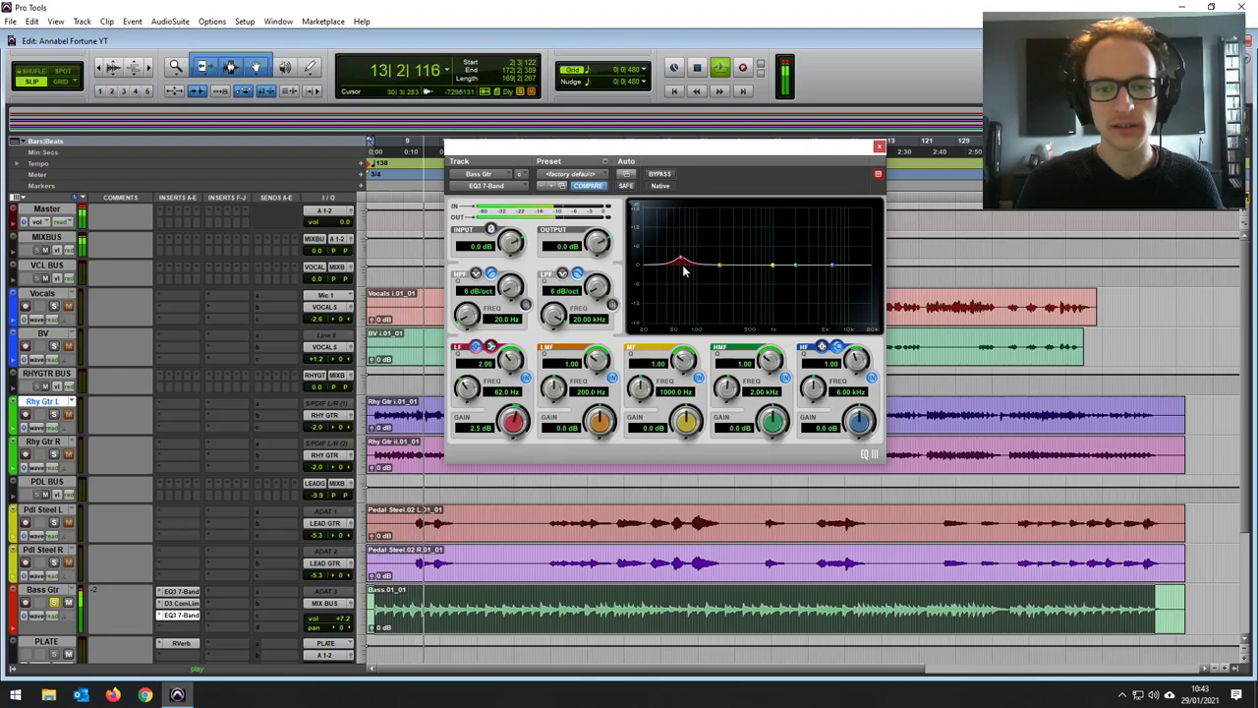
{"action": "left_click_drag", "start_coordinate": [596, 251], "coordinate": [599, 267]}
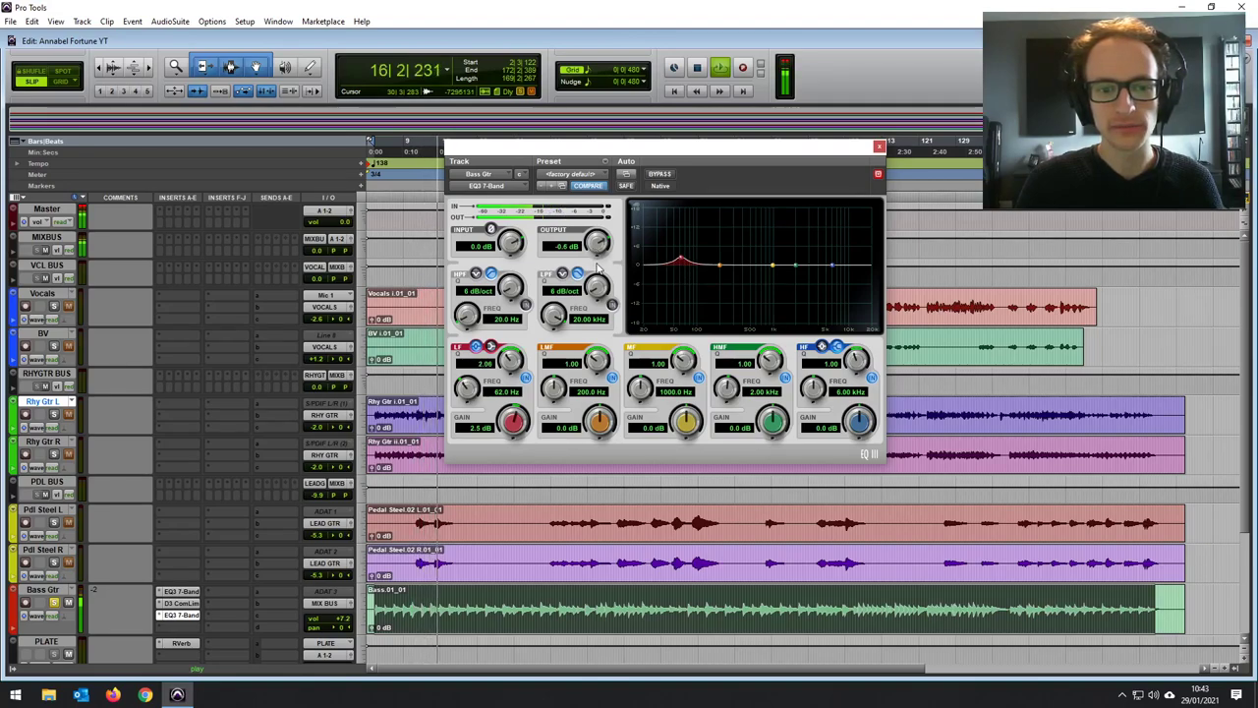
Stop playback and add a Channel Strip to the Rhy Gtr L track.
{"action": "left_click", "coordinate": [879, 147]}
{"action": "key", "text": "space"}
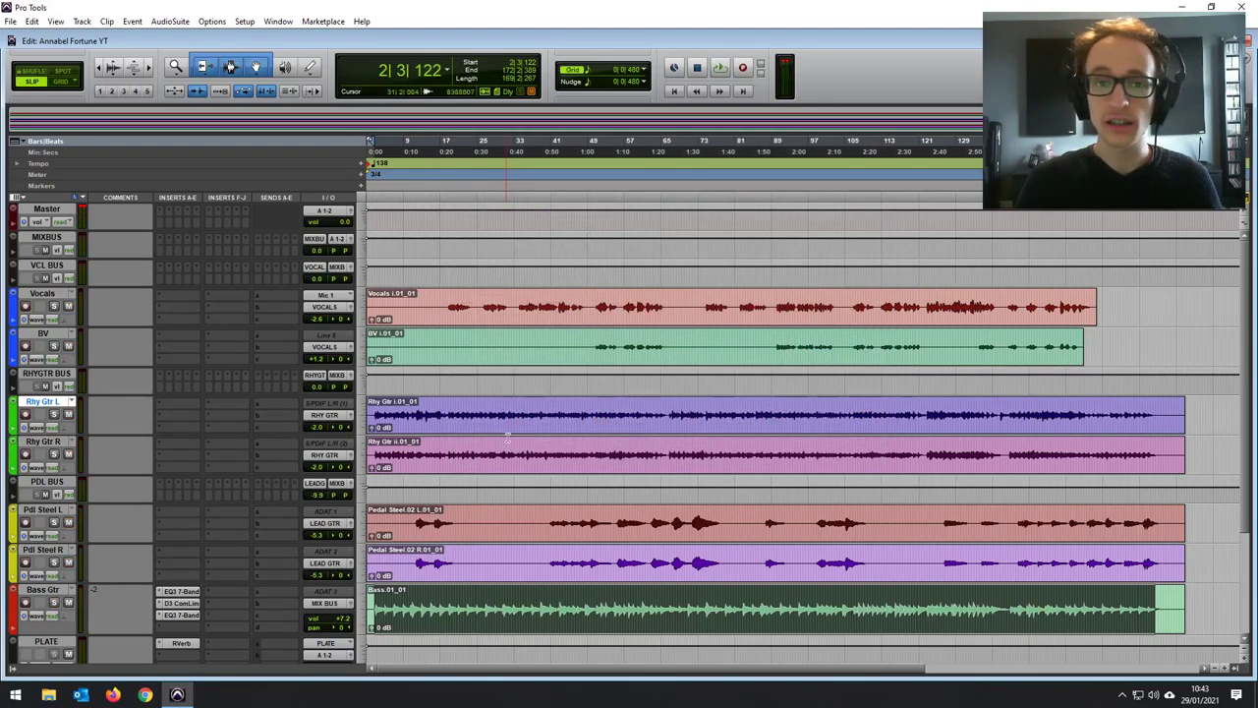
{"action": "left_click_drag", "start_coordinate": [387, 409], "coordinate": [800, 422]}
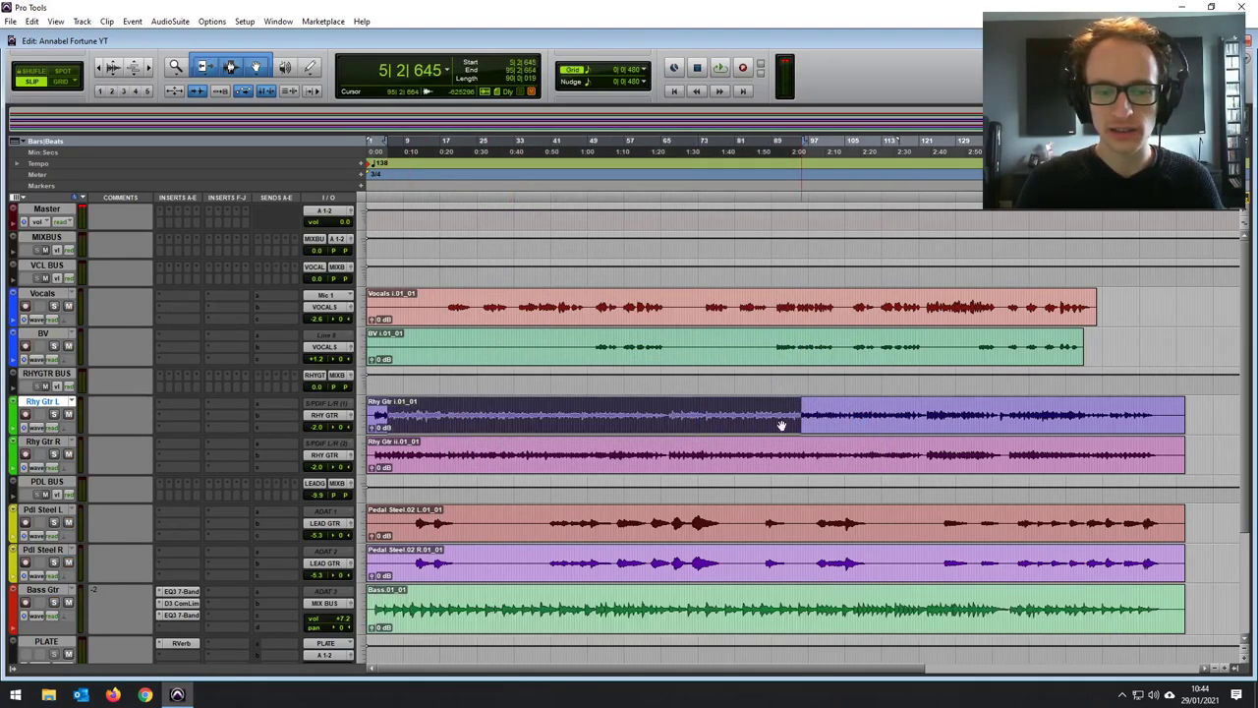
{"action": "left_click", "coordinate": [182, 405]}
{"action": "mouse_move", "coordinate": [291, 436]}
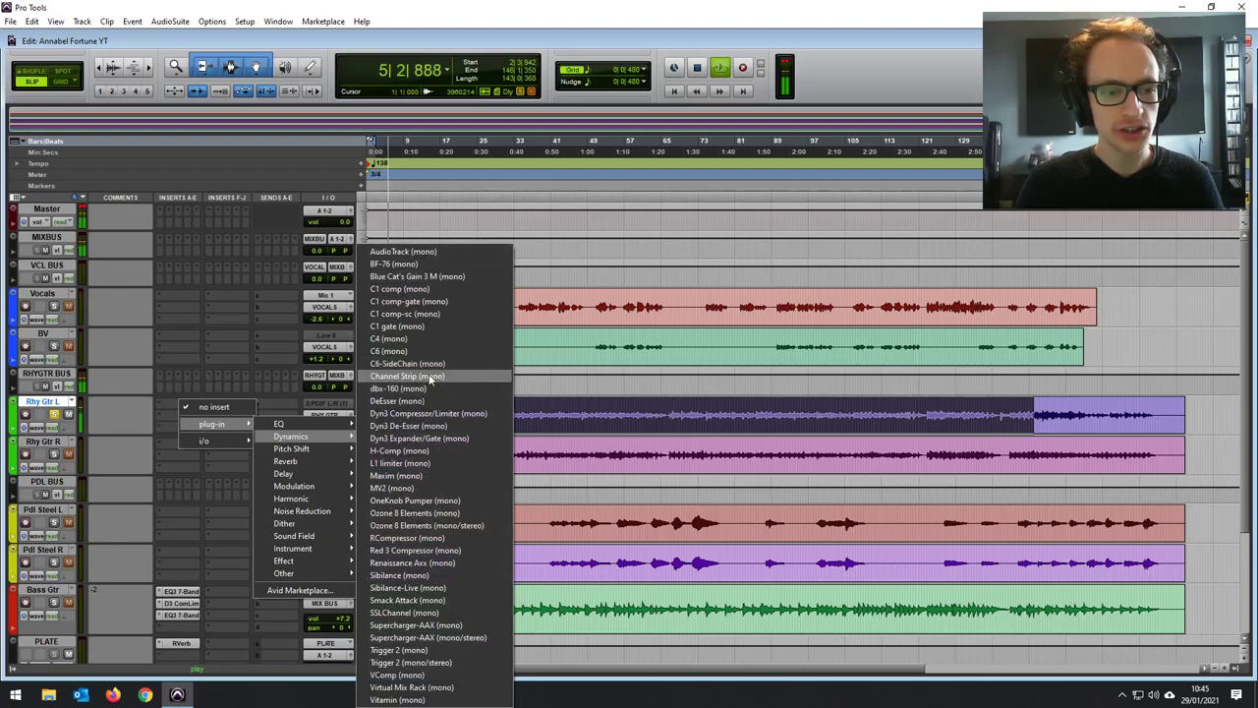
{"action": "left_click", "coordinate": [432, 377]}
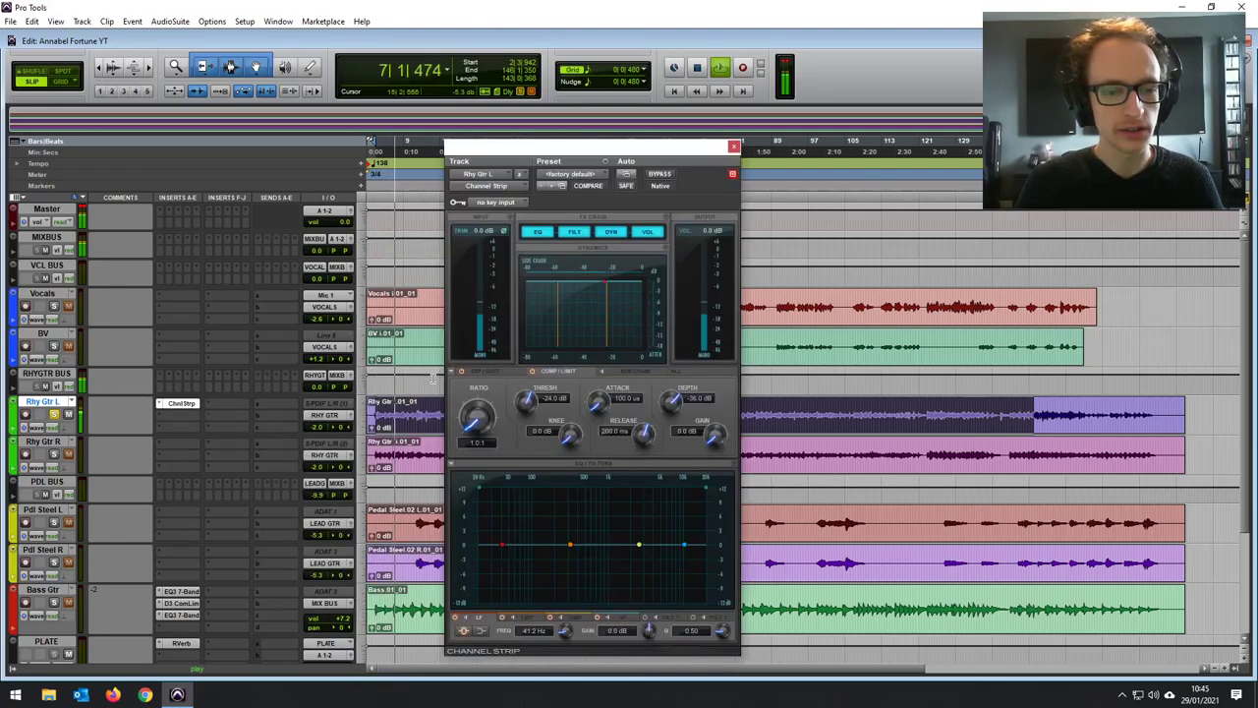
Enable the Channel Strip's high-pass filter around 91 Hz and sweep a low-mid boost.
{"action": "left_click_drag", "start_coordinate": [617, 153], "coordinate": [664, 126]}
{"action": "left_click", "coordinate": [675, 193]}
{"action": "left_click_drag", "start_coordinate": [677, 600], "coordinate": [677, 596]}
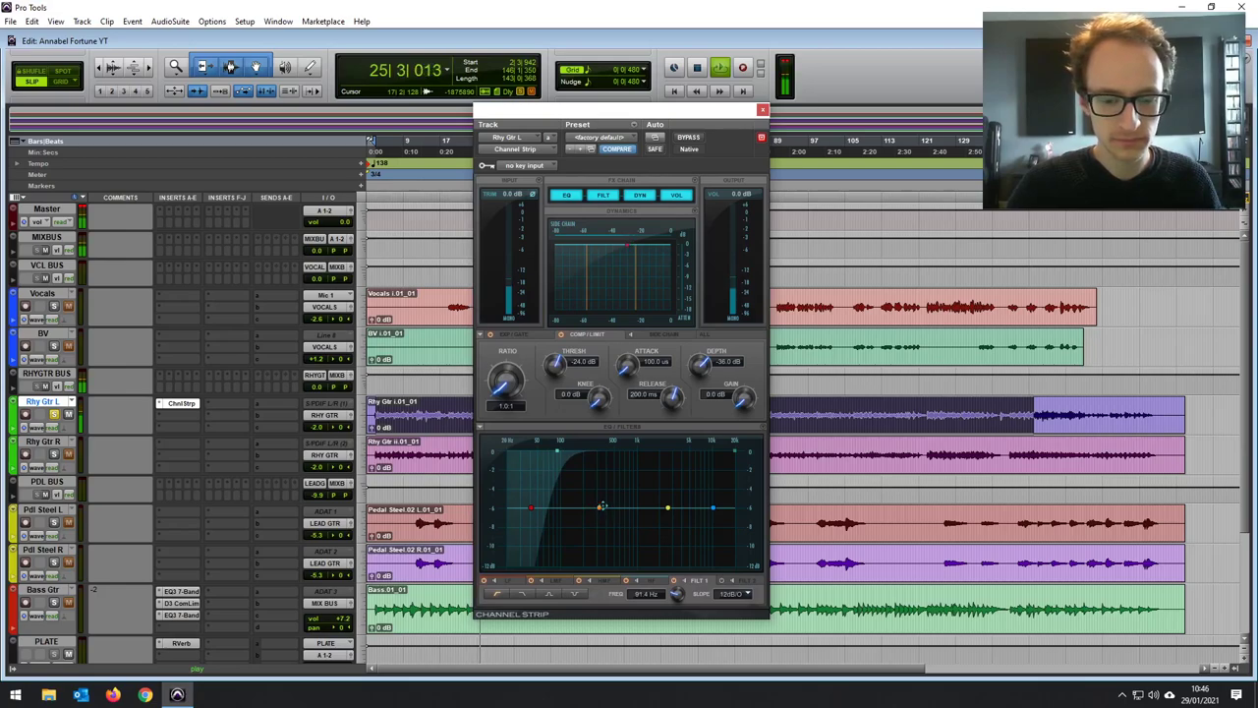
{"action": "mouse_move", "coordinate": [596, 507]}
{"action": "left_mouse_down"}
{"action": "mouse_move", "coordinate": [618, 475]}
{"action": "mouse_move", "coordinate": [606, 459]}
{"action": "mouse_move", "coordinate": [592, 471]}
{"action": "mouse_move", "coordinate": [598, 512]}
{"action": "mouse_move", "coordinate": [612, 491]}
{"action": "left_mouse_up"}
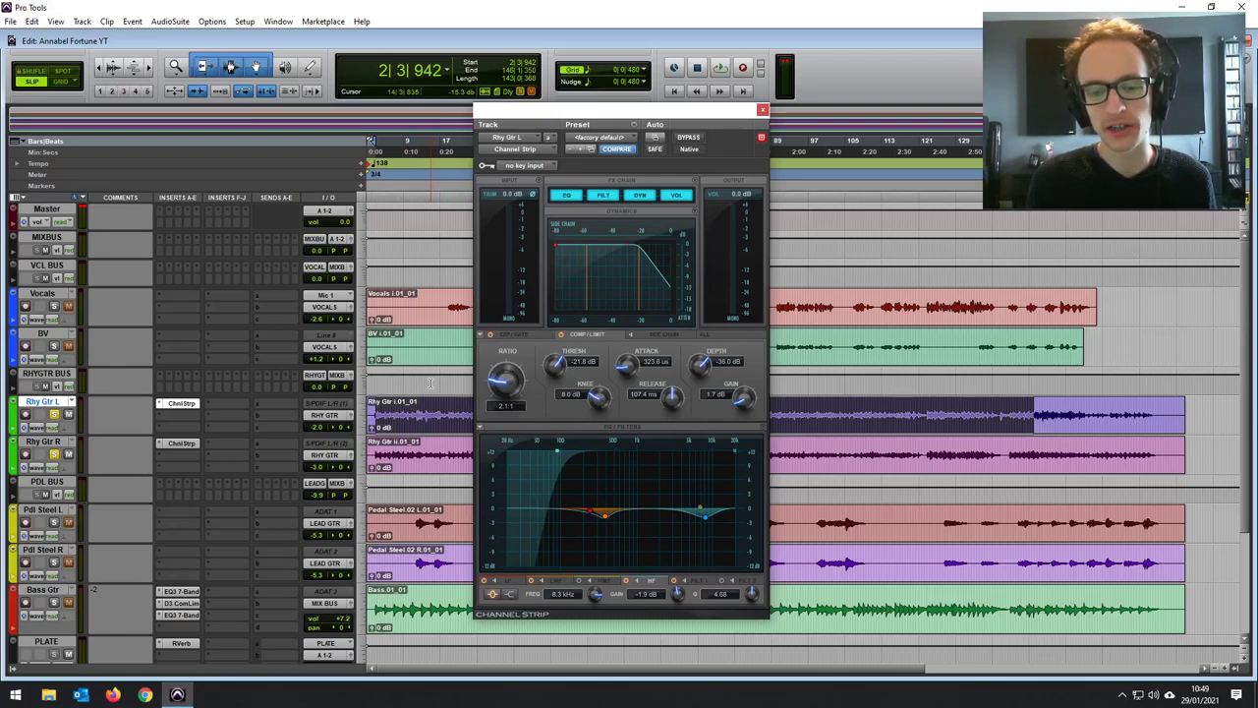
Check the Rhy Gtr R Channel Strip settings, then close the window with Ctrl+W.
{"action": "left_click", "coordinate": [187, 450]}
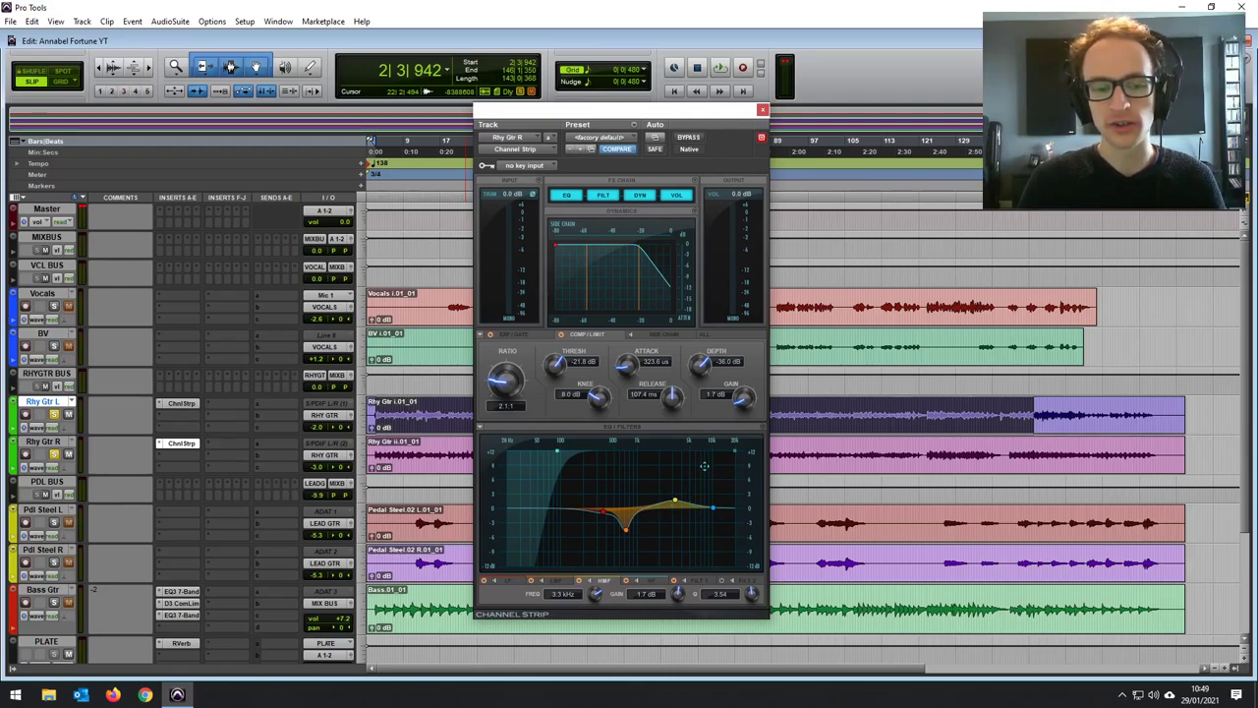
{"action": "key", "text": "ctrl+w"}
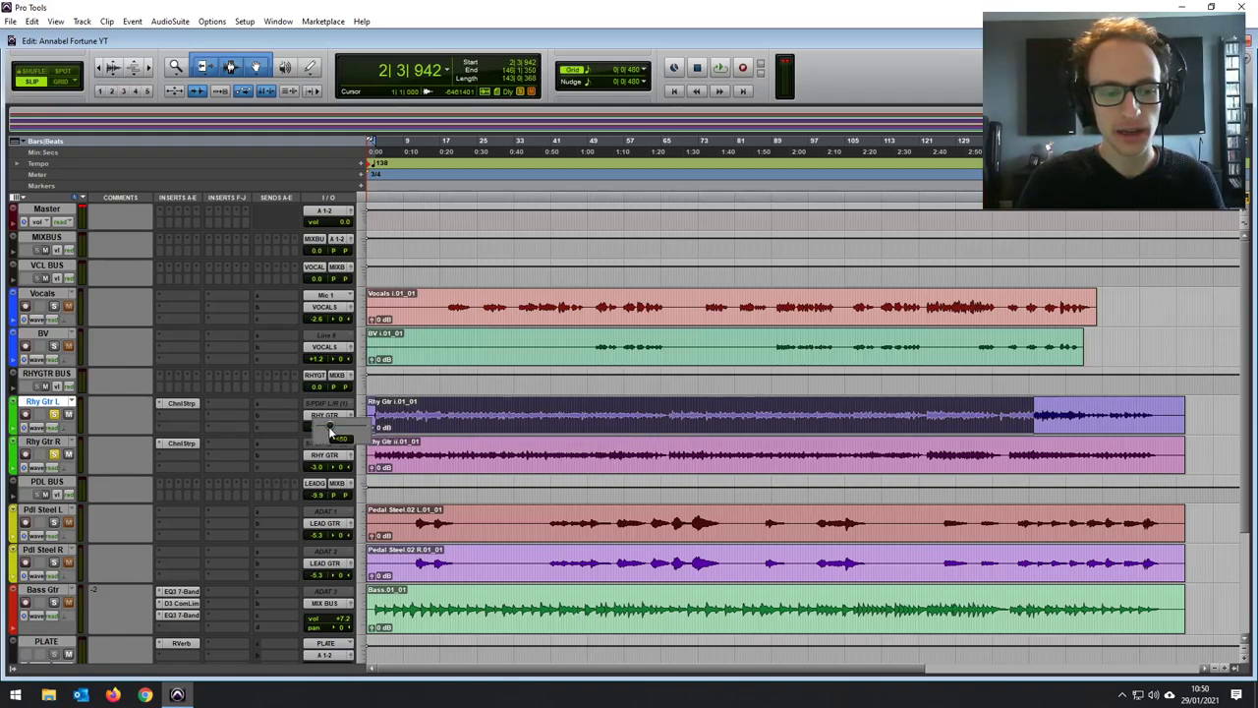
Pan Rhy Gtr L to 50 left and insert Kramer Tape on the RHYGTR BUS.
{"action": "left_click_drag", "start_coordinate": [342, 431], "coordinate": [355, 472]}
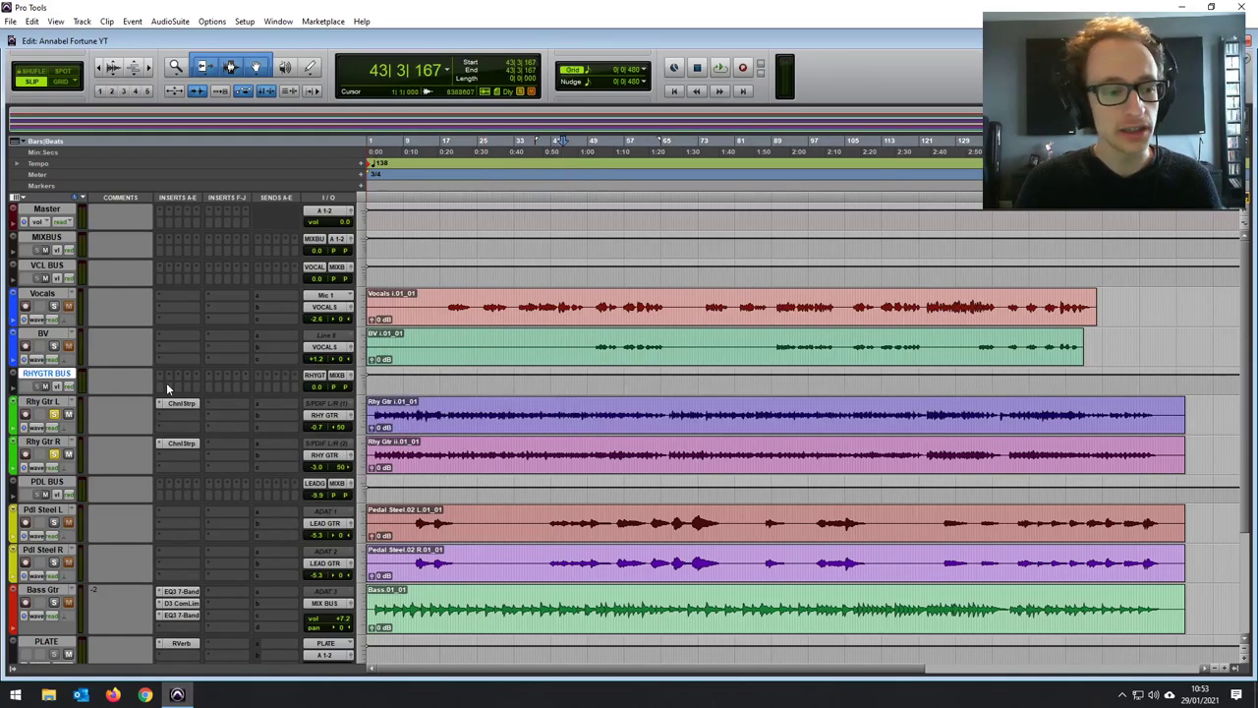
{"action": "left_click", "coordinate": [167, 390]}
{"action": "mouse_move", "coordinate": [241, 407]}
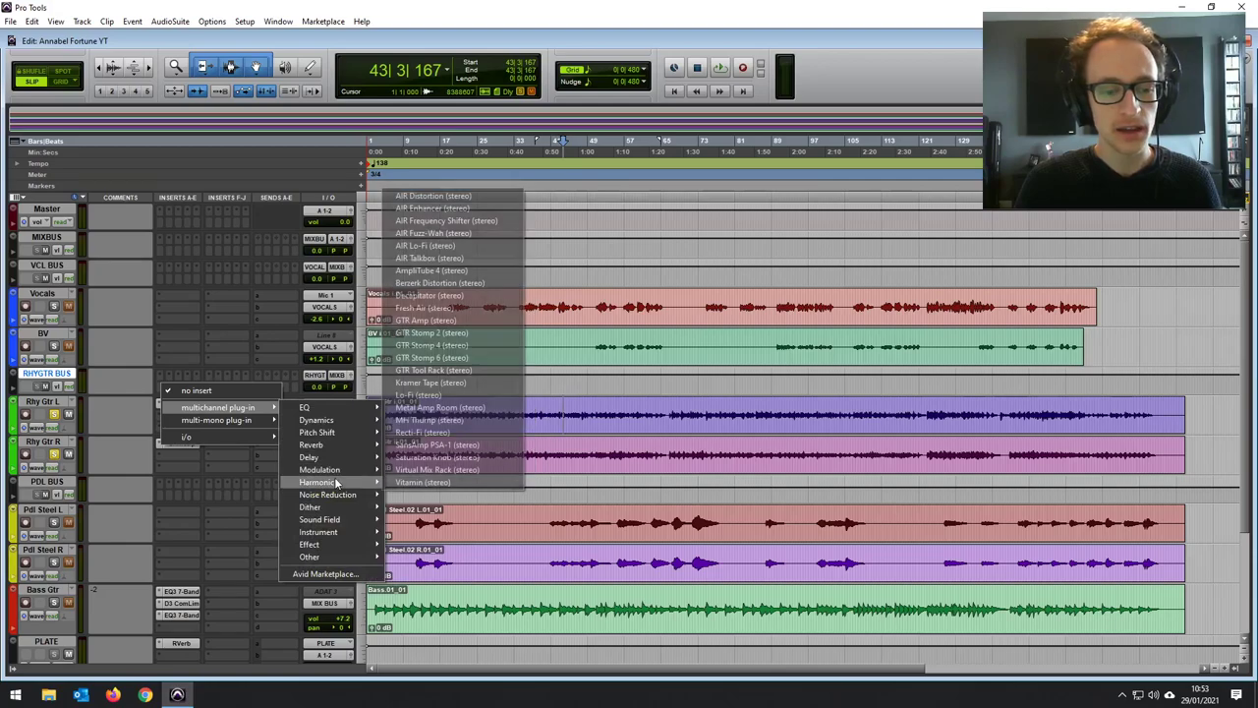
{"action": "mouse_move", "coordinate": [334, 482]}
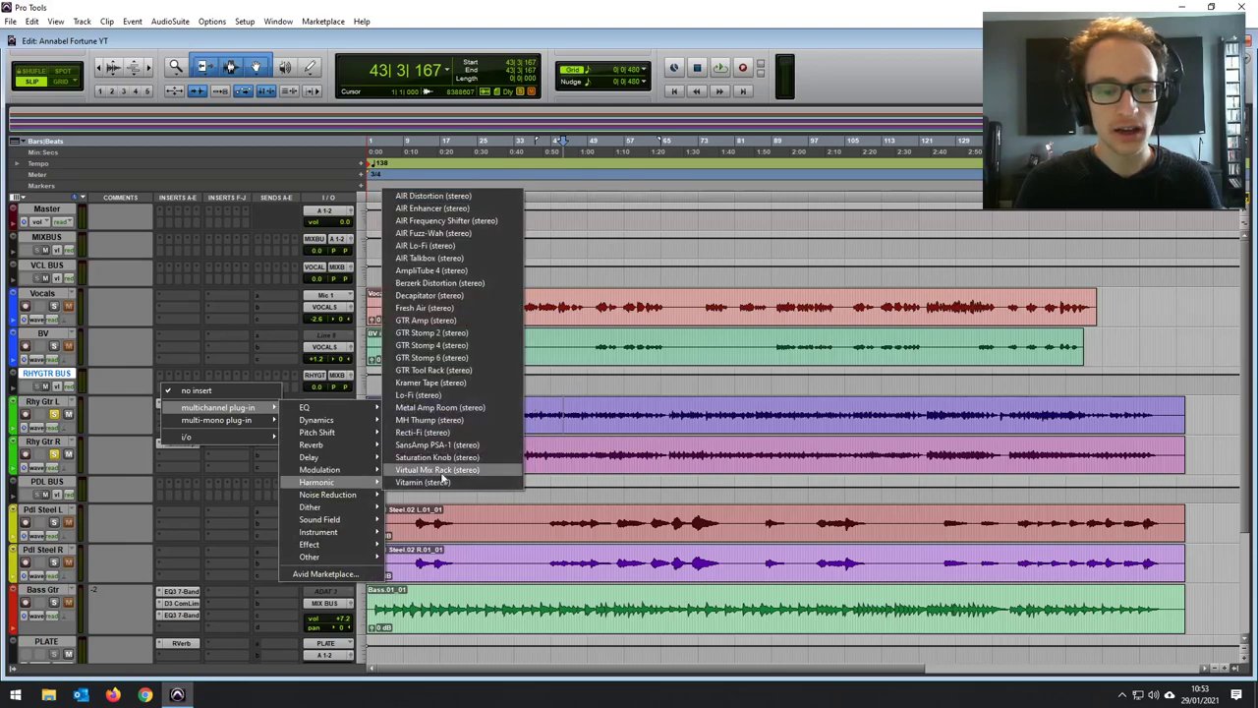
{"action": "left_click", "coordinate": [461, 384]}
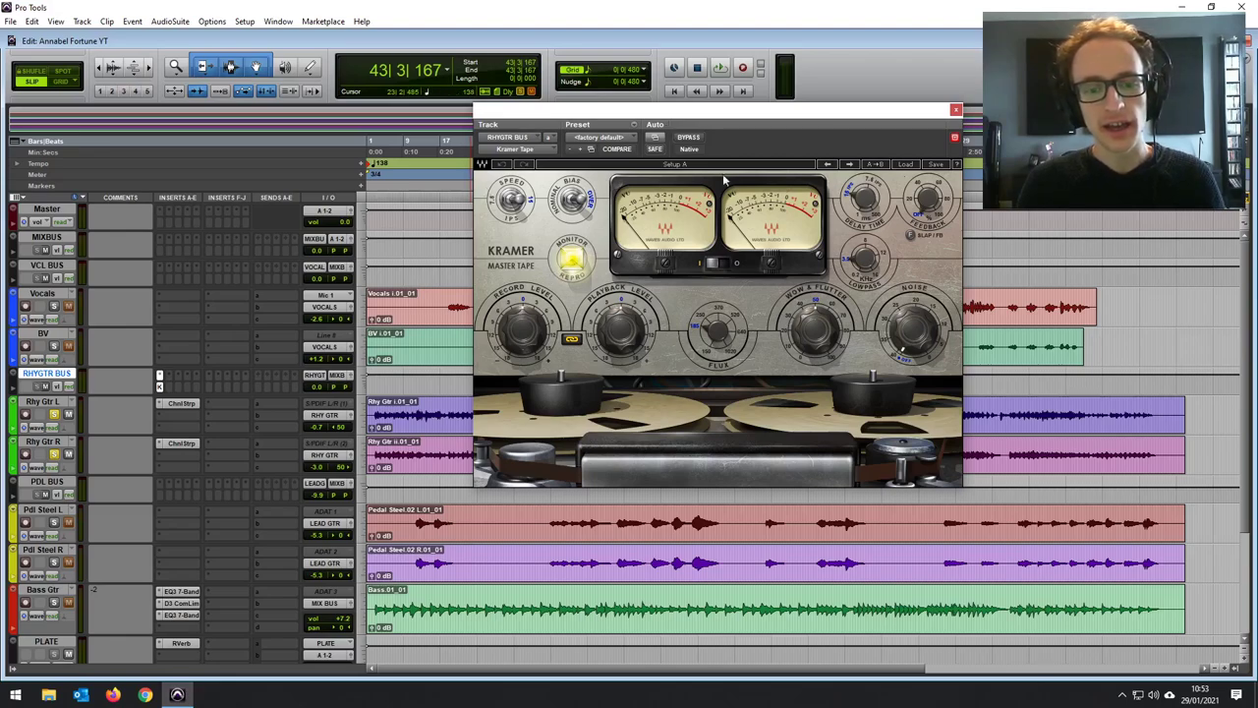
{"action": "left_click", "coordinate": [956, 110]}
Play a Rhy Gtr L passage to audition the Kramer Tape effect on the bus.
{"action": "left_click_drag", "start_coordinate": [448, 411], "coordinate": [705, 403]}
{"action": "key", "text": "space"}
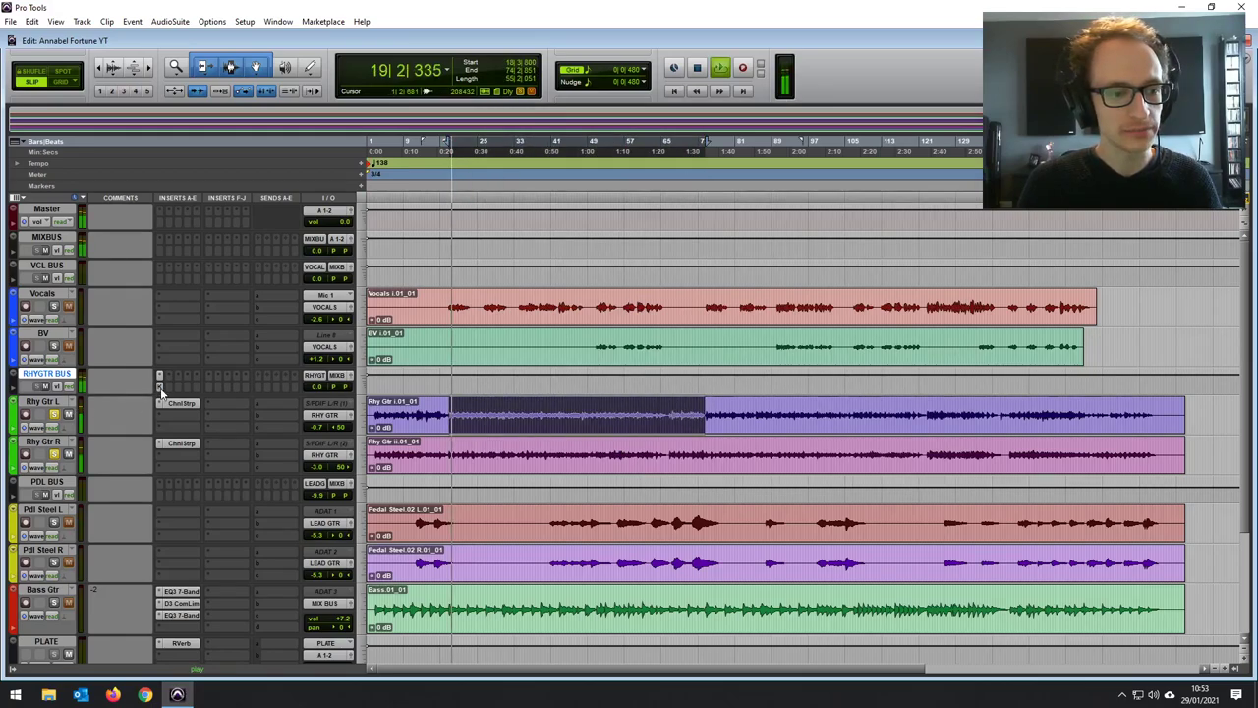
{"action": "left_click", "coordinate": [162, 384]}
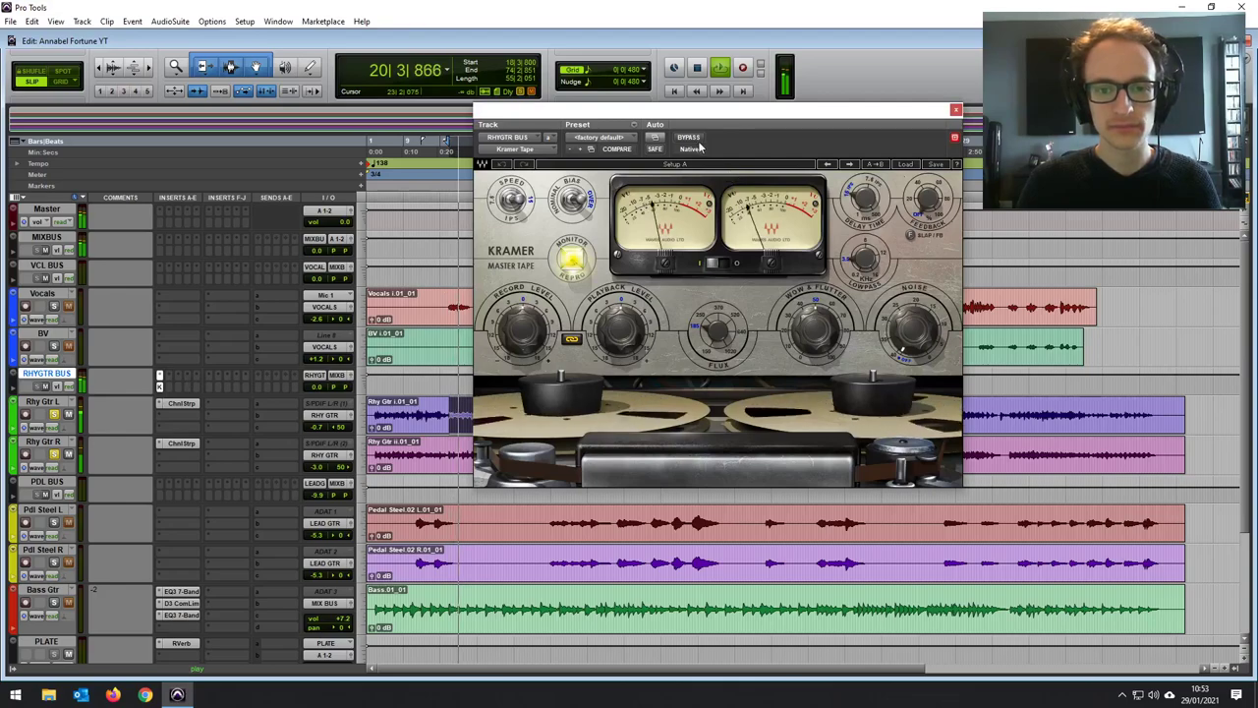
{"action": "left_click", "coordinate": [955, 110]}
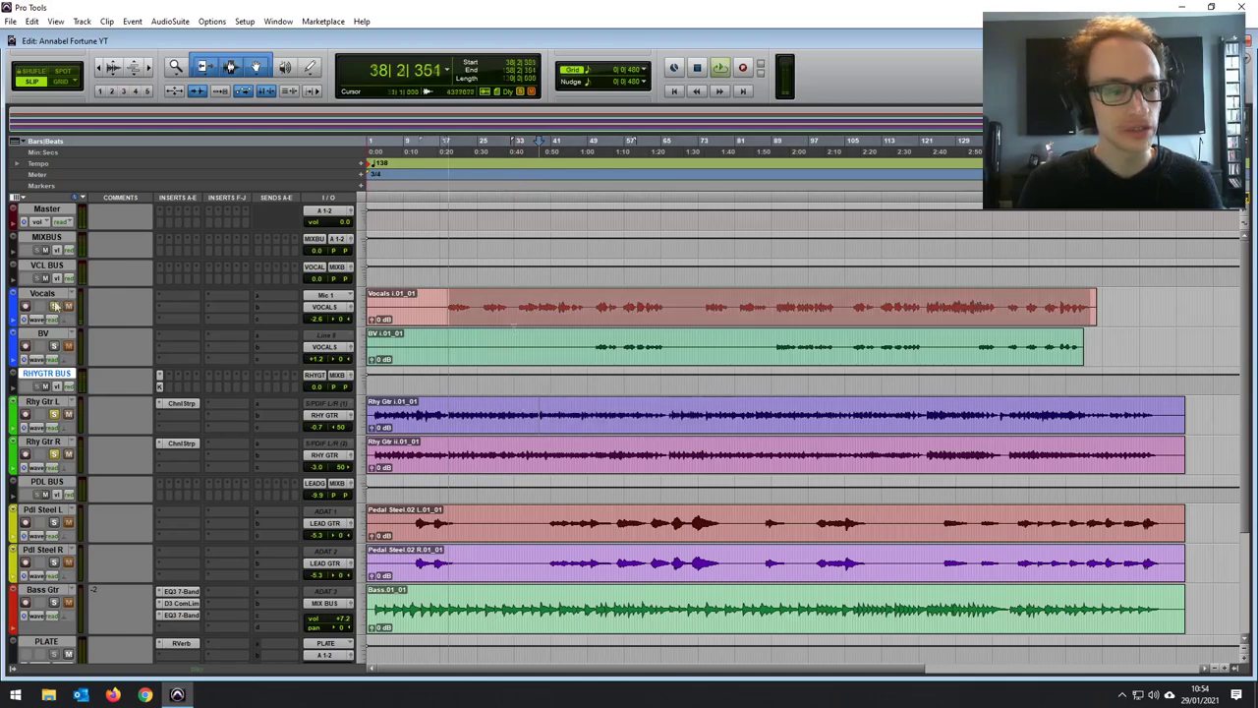
Enlarge the Vocals track height while the vocal section plays.
{"action": "key", "text": "space"}
{"action": "key", "text": "space"}
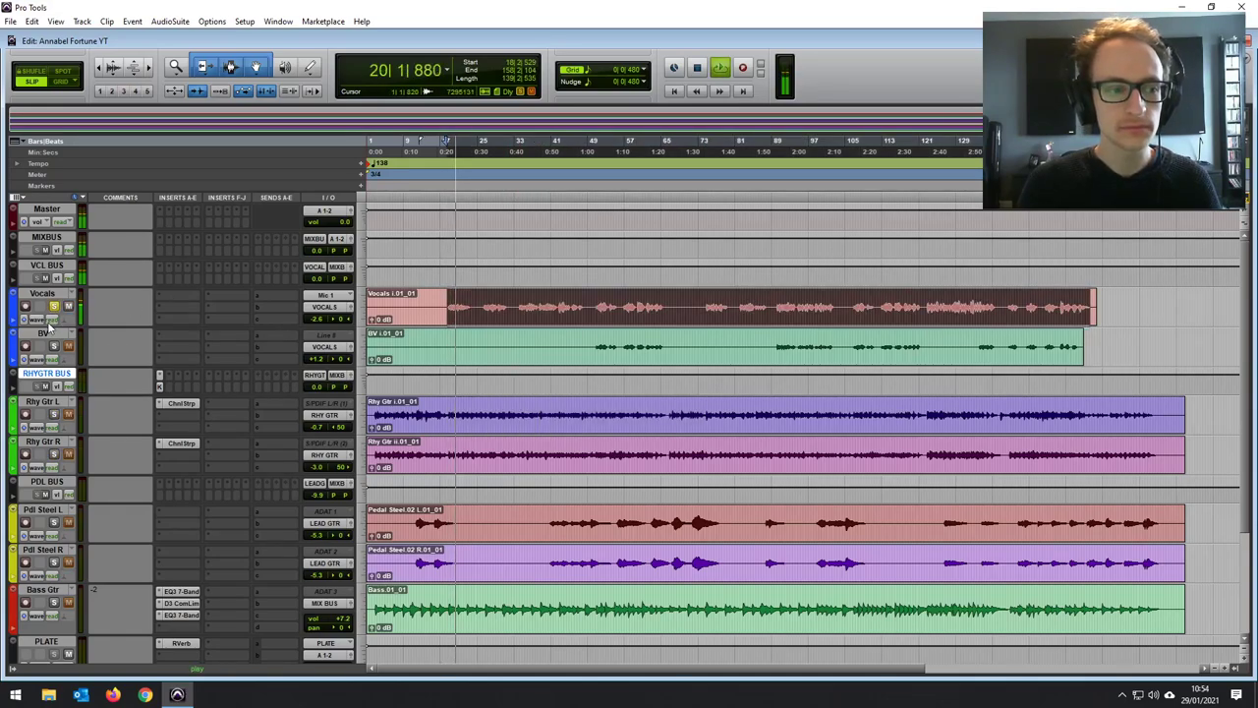
{"action": "key", "text": "super+Down"}
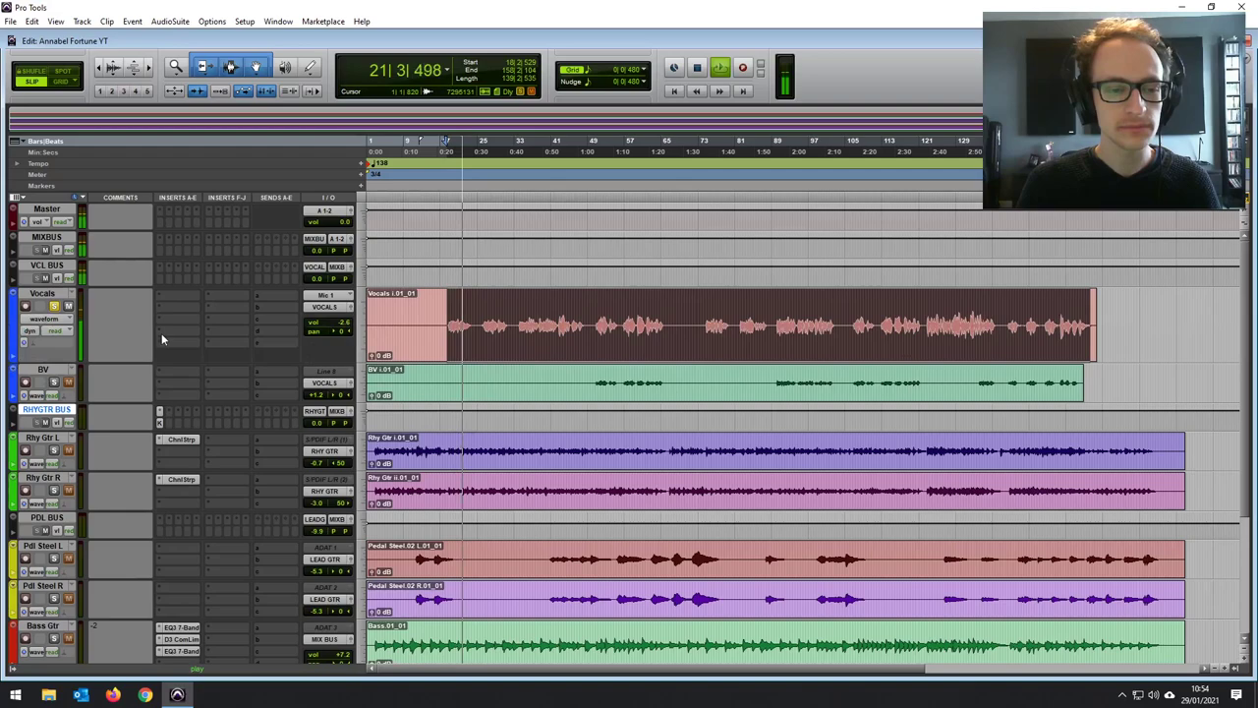
{"action": "key", "text": "space"}
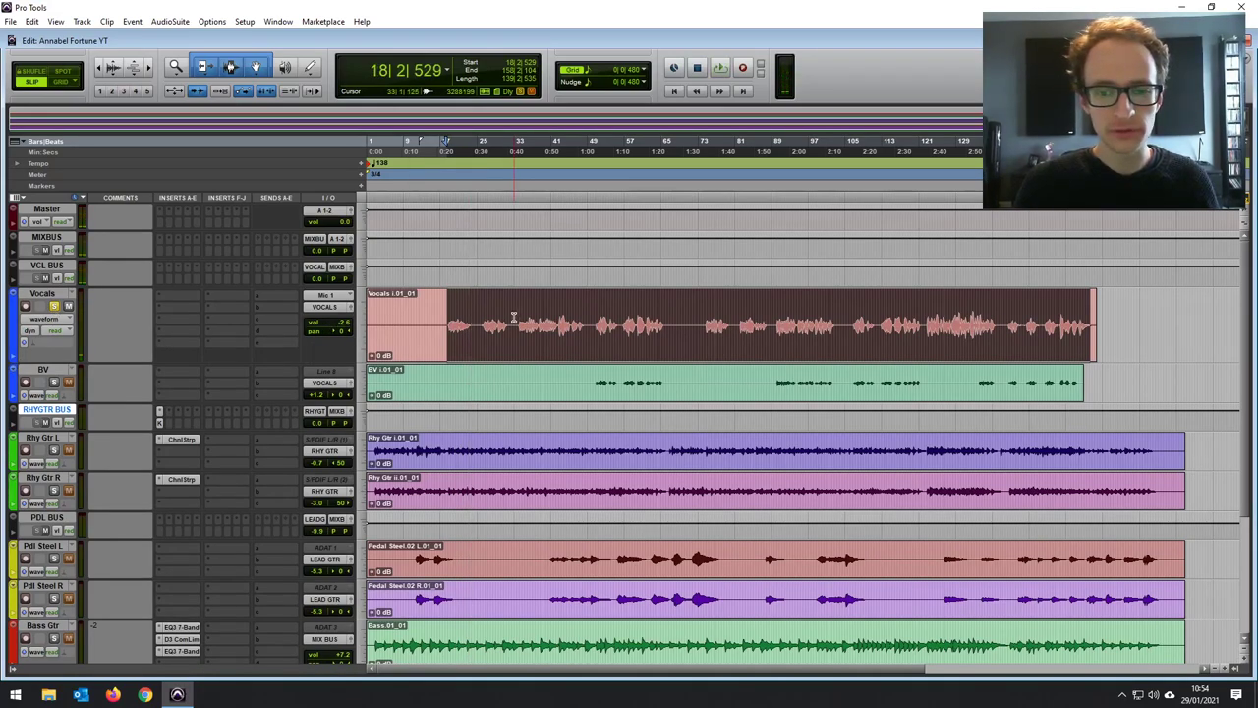
Audition a vocal passage with its Channel Strip bypassed and re-enabled, leaving it active.
{"action": "left_click_drag", "start_coordinate": [513, 317], "coordinate": [666, 324]}
{"action": "left_click", "coordinate": [184, 295]}
{"action": "mouse_move", "coordinate": [215, 315]}
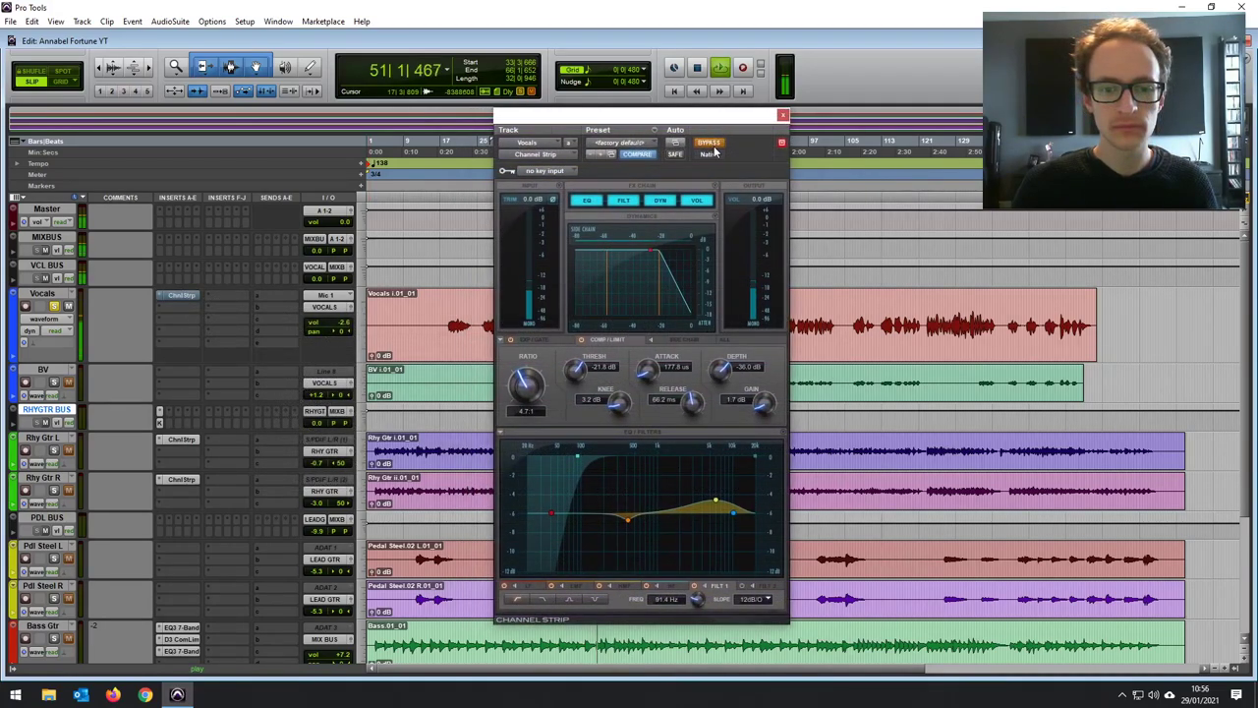
{"action": "left_click", "coordinate": [709, 143]}
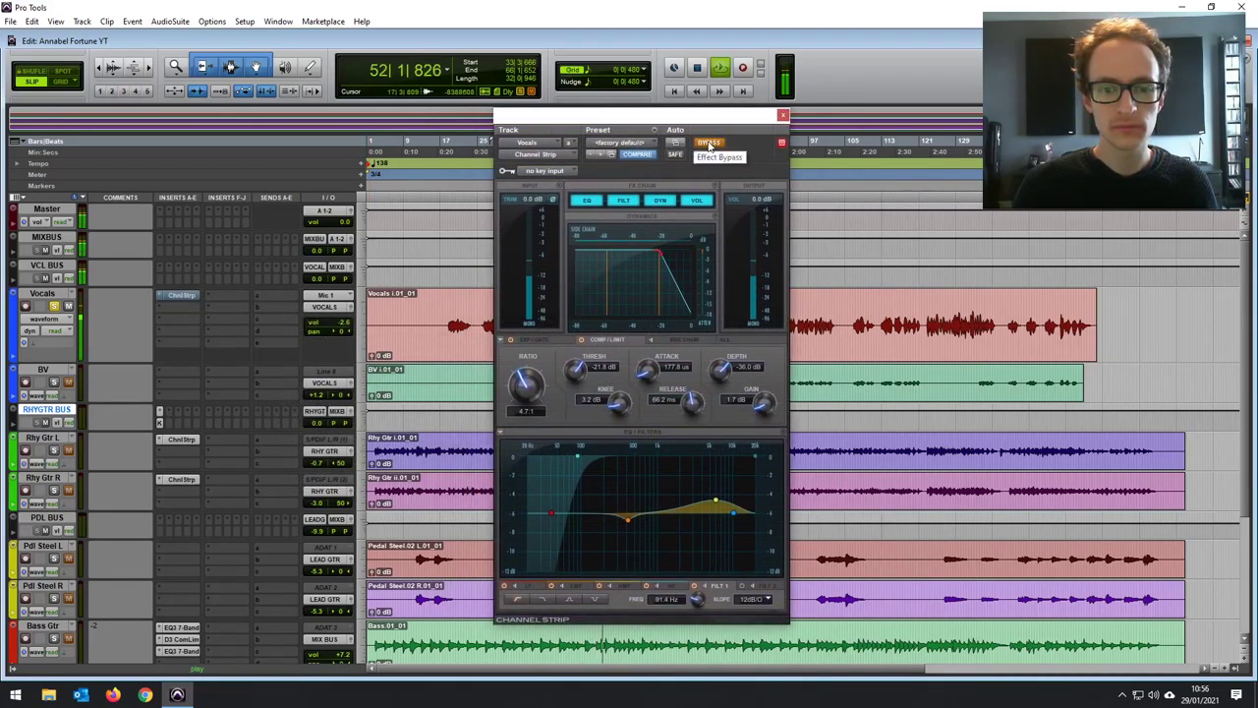
{"action": "left_click", "coordinate": [709, 143]}
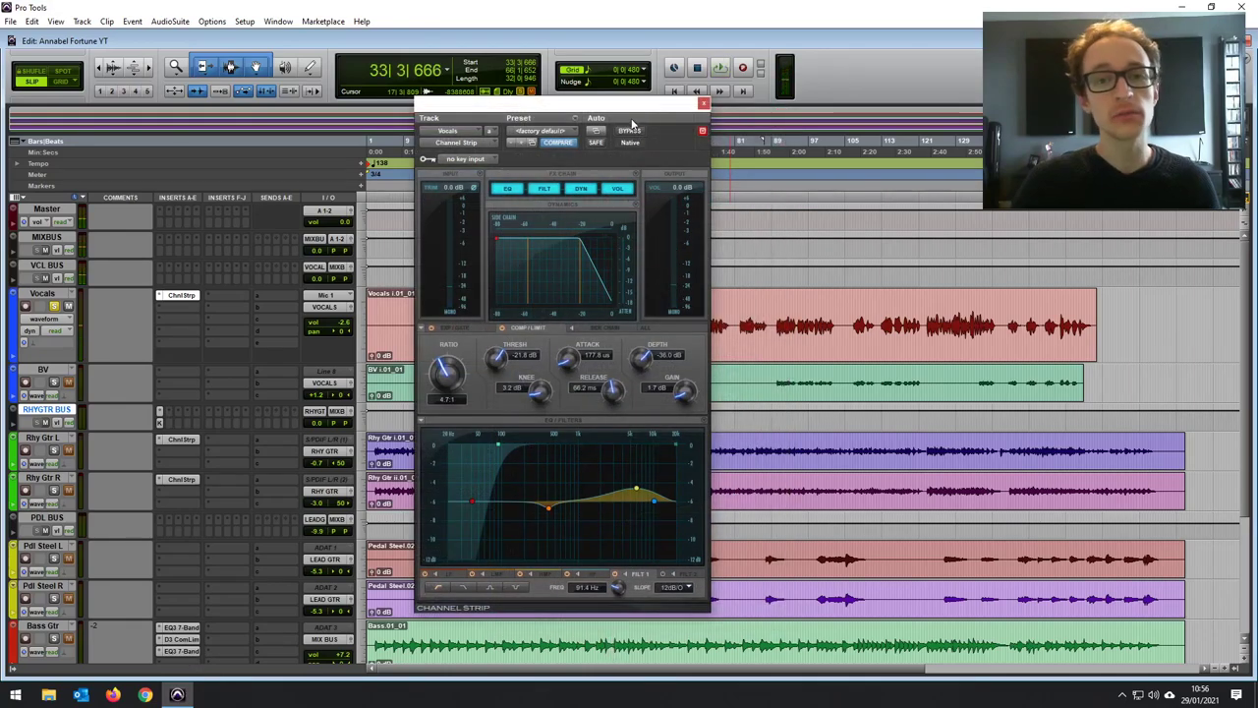
{"action": "left_click_drag", "start_coordinate": [609, 104], "coordinate": [661, 111]}
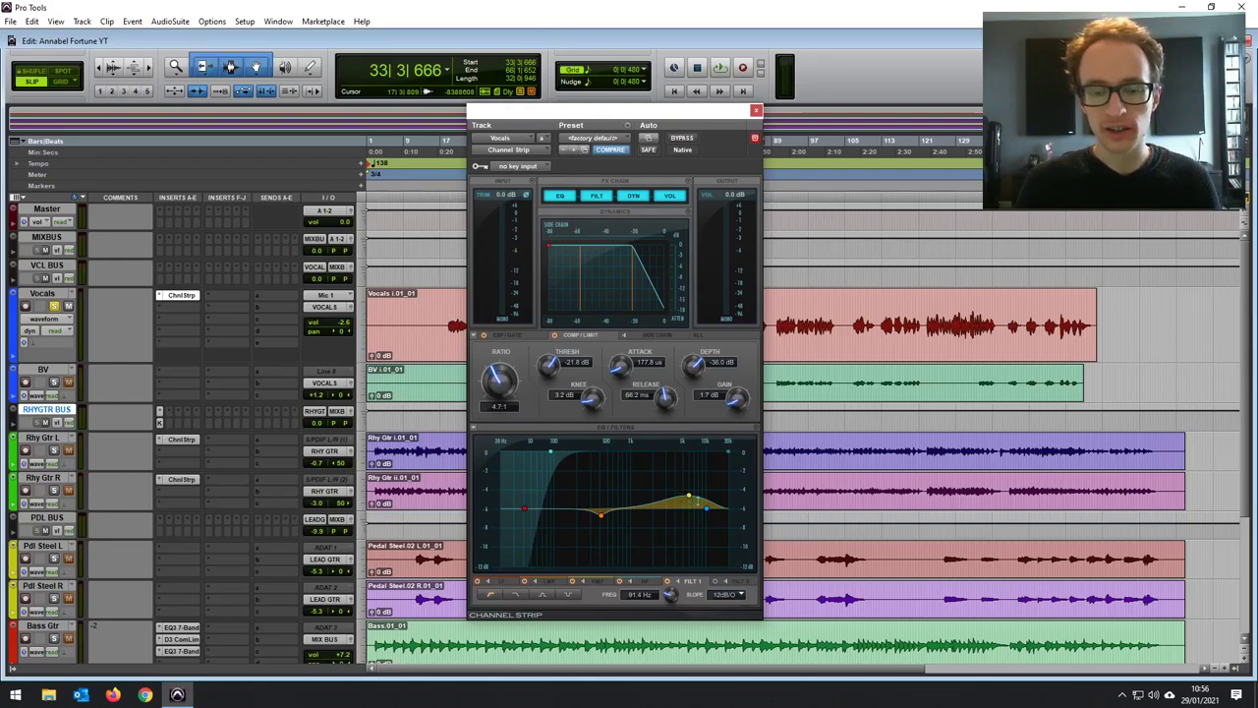
Insert a mono Dyn3 De-Esser in the Vocals slot after the Channel Strip.
{"action": "left_click", "coordinate": [756, 110]}
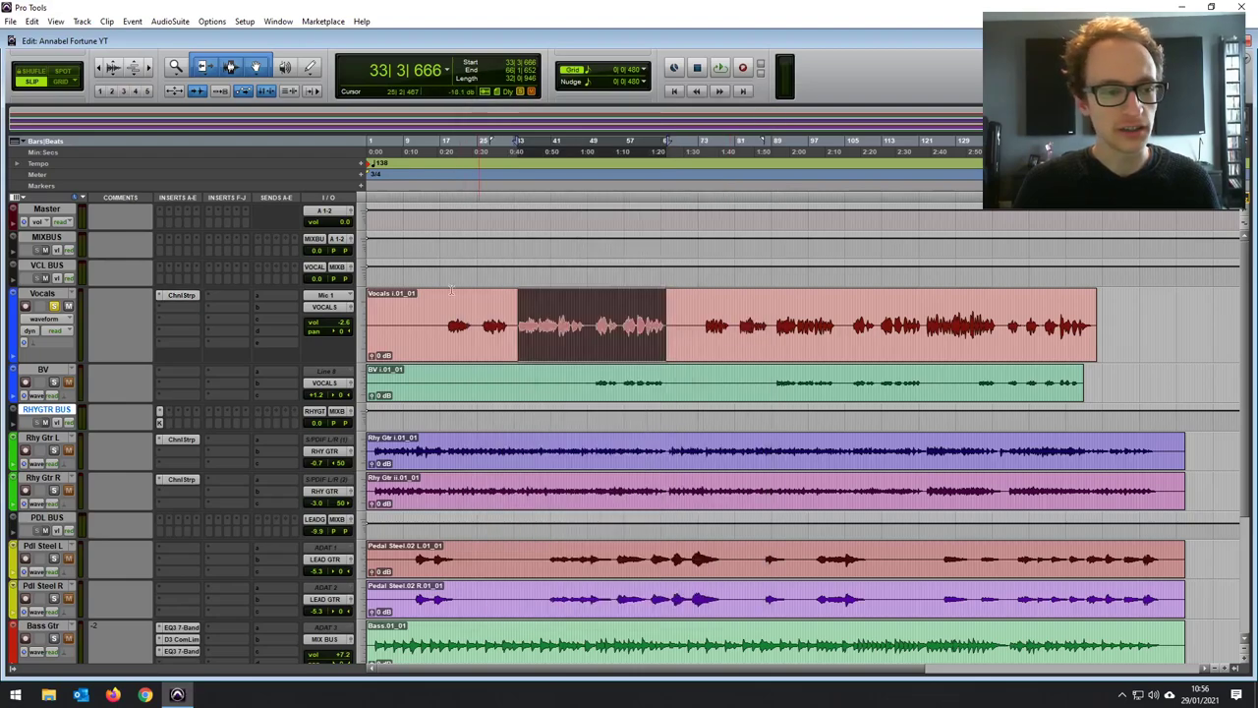
{"action": "left_click", "coordinate": [193, 307]}
{"action": "mouse_move", "coordinate": [246, 328]}
{"action": "mouse_move", "coordinate": [323, 339]}
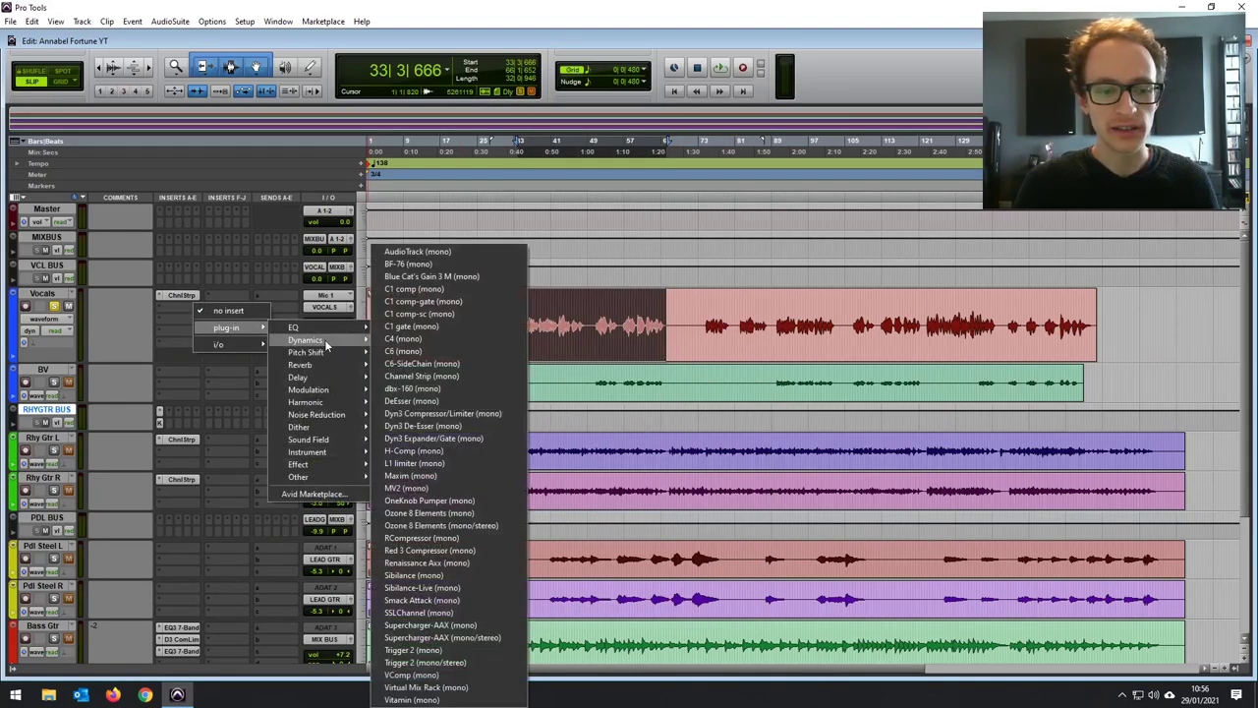
{"action": "left_click", "coordinate": [422, 425]}
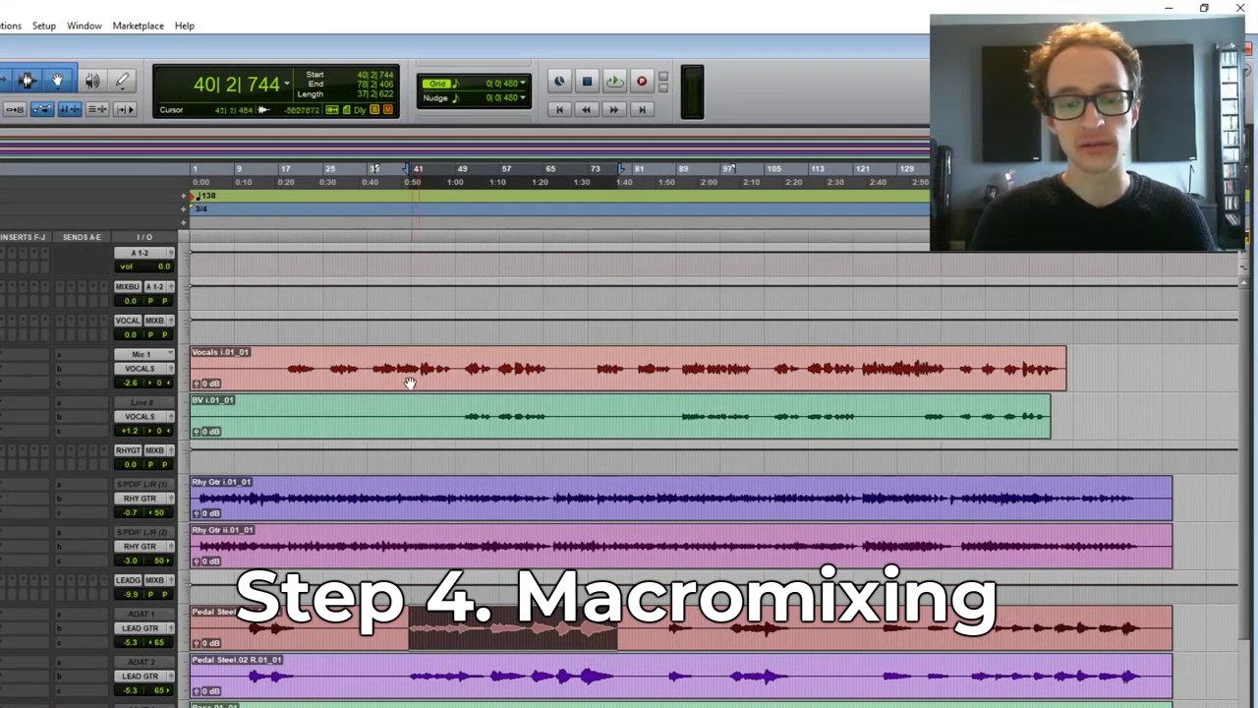
Scroll the track list and click the timeline to clear the pedal steel selection.
{"action": "scroll", "coordinate": [420, 403], "scroll_direction": "down", "scroll_amount": 2}
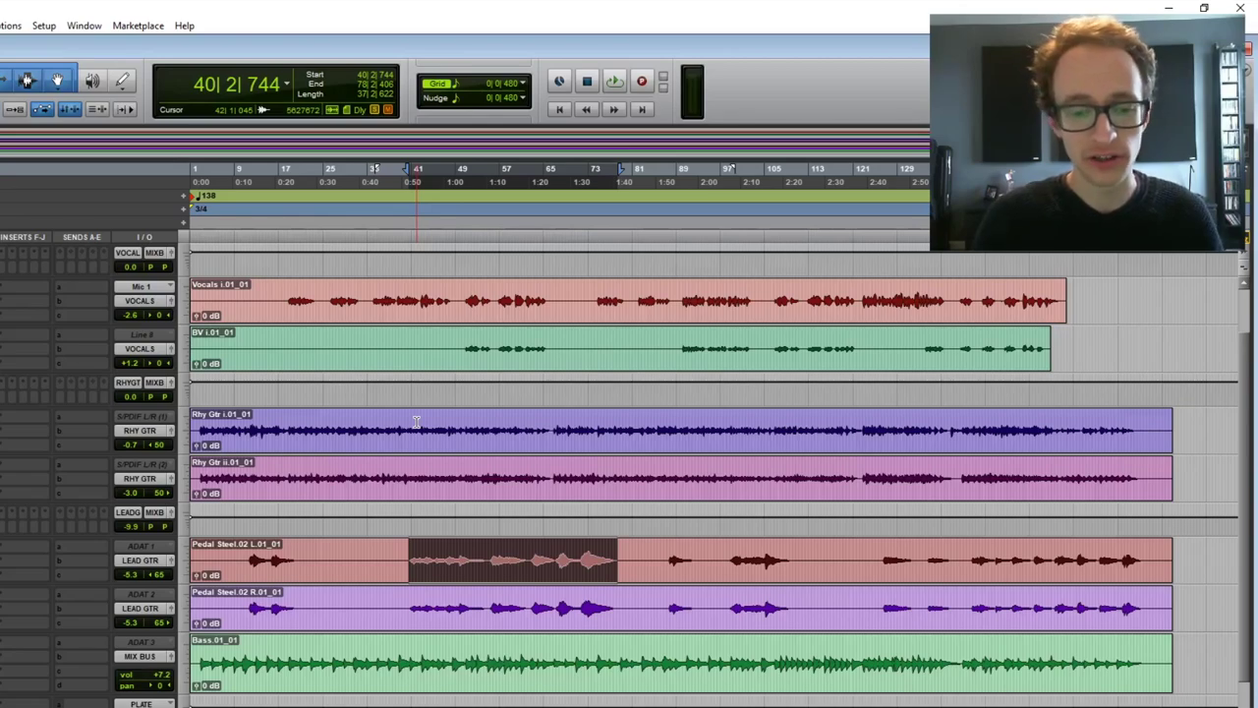
{"action": "left_click", "coordinate": [464, 431]}
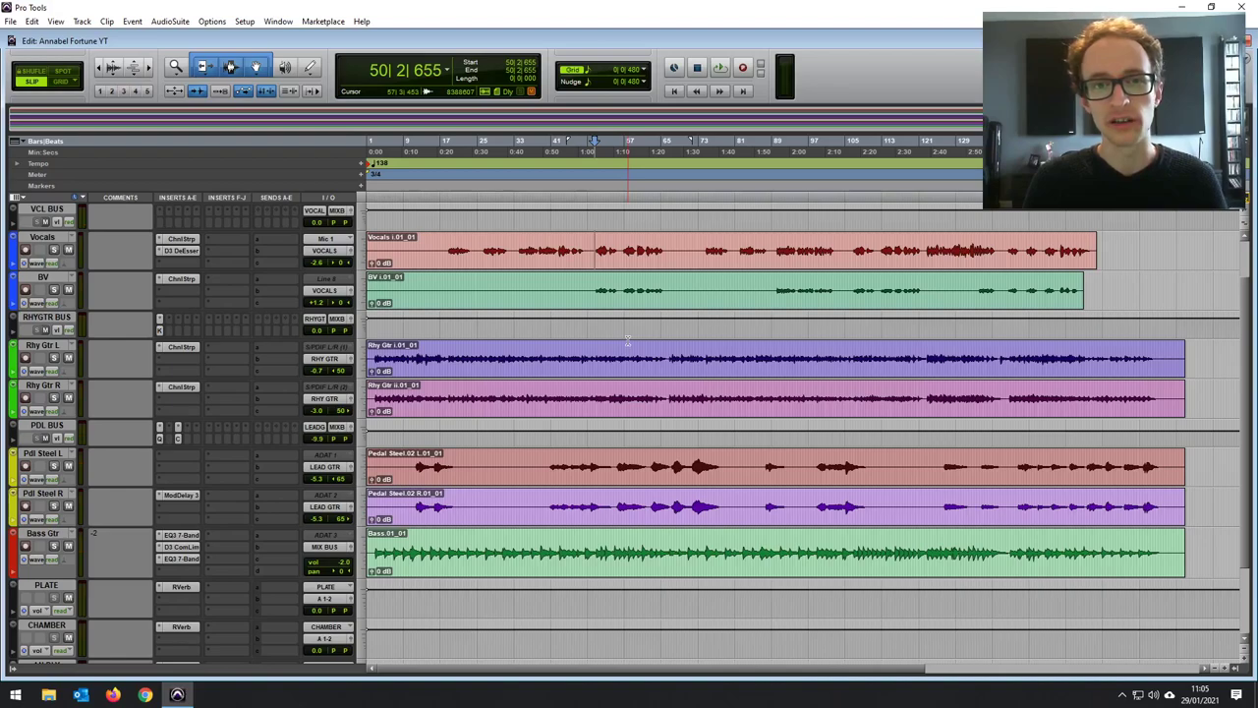
During playback, nudge Bass Gtr up, set Rhy Gtr L to -2.7 dB and Pdl Steel L to about -3.3 dB.
{"action": "key", "text": "space"}
{"action": "left_click", "coordinate": [336, 564]}
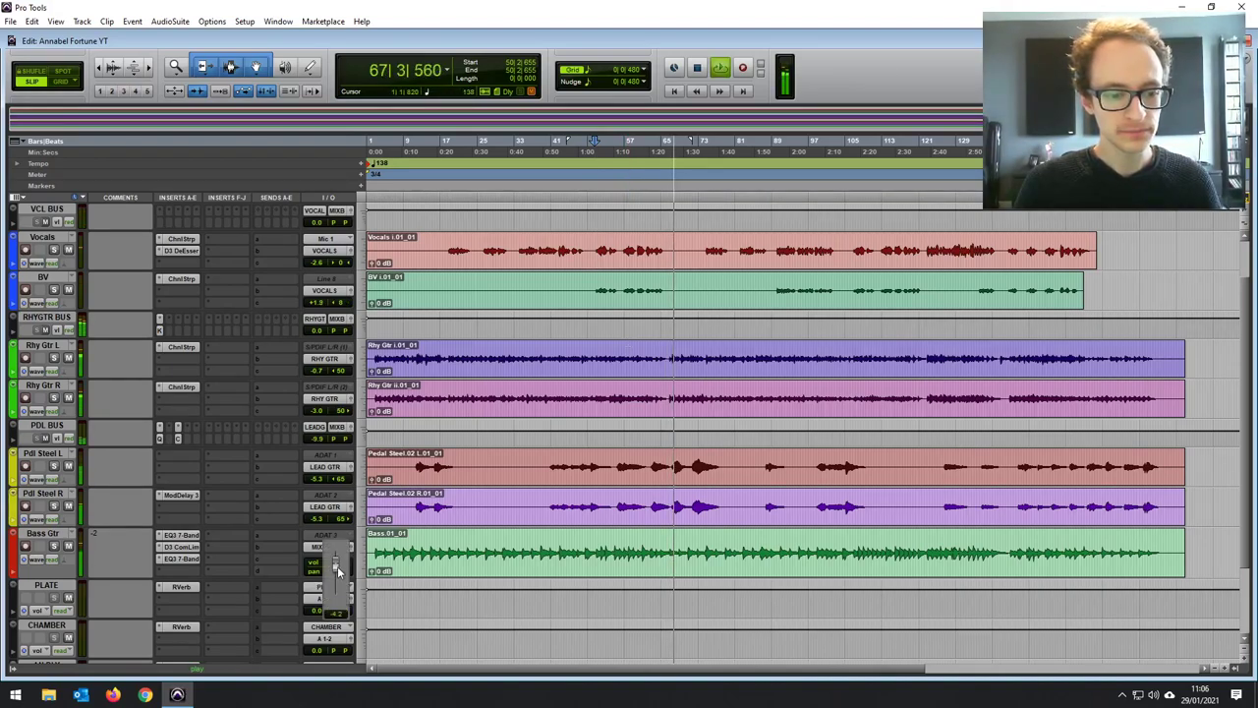
{"action": "left_click_drag", "start_coordinate": [338, 569], "coordinate": [338, 562]}
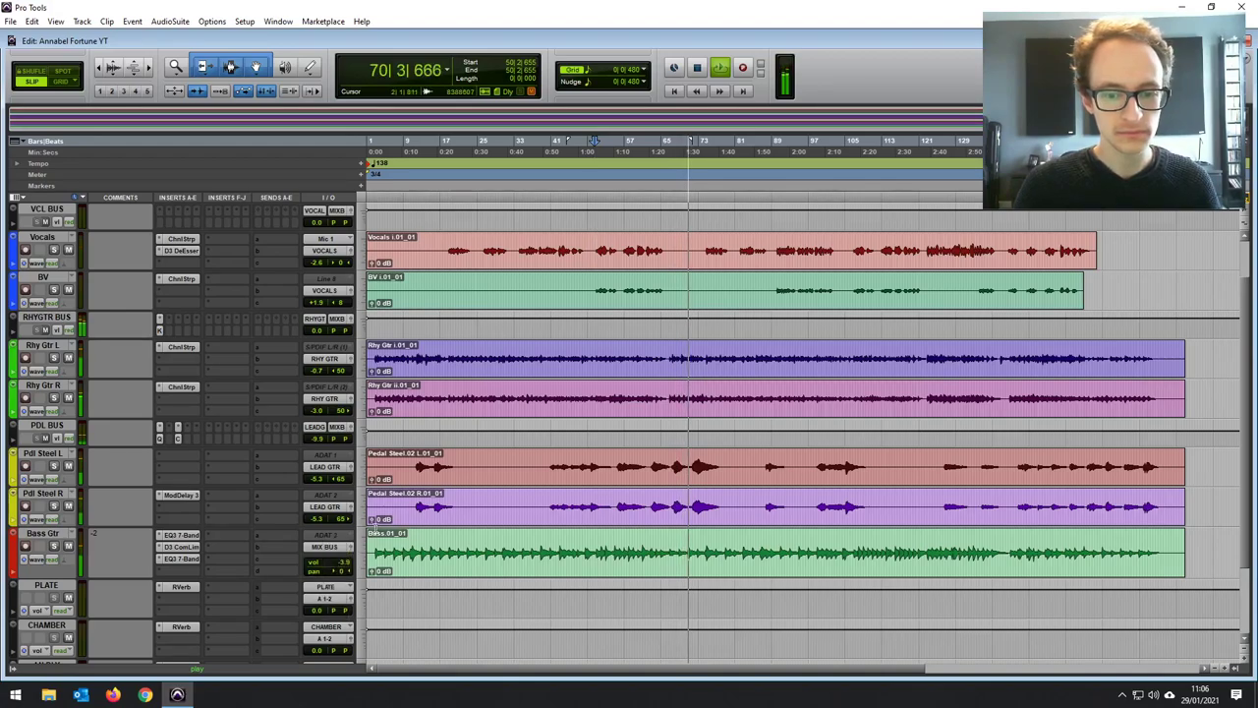
{"action": "left_click_drag", "start_coordinate": [324, 370], "coordinate": [322, 373]}
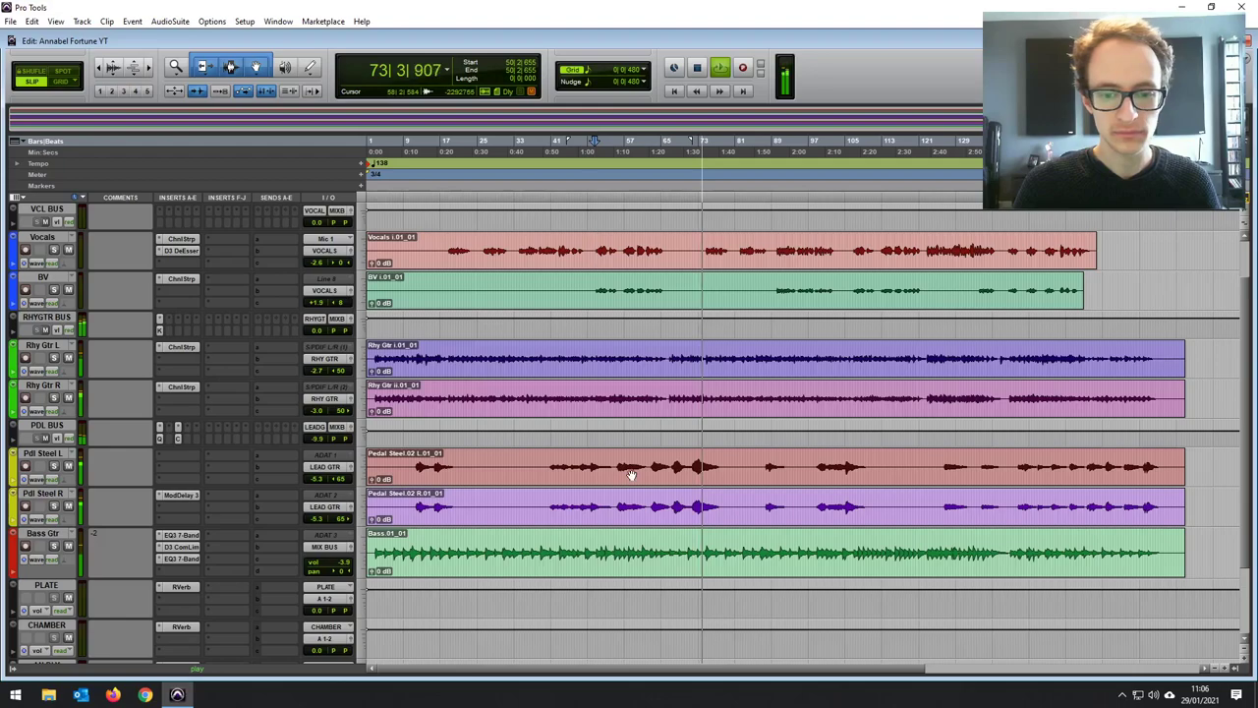
{"action": "left_click_drag", "start_coordinate": [321, 476], "coordinate": [321, 469]}
{"action": "key", "text": "space"}
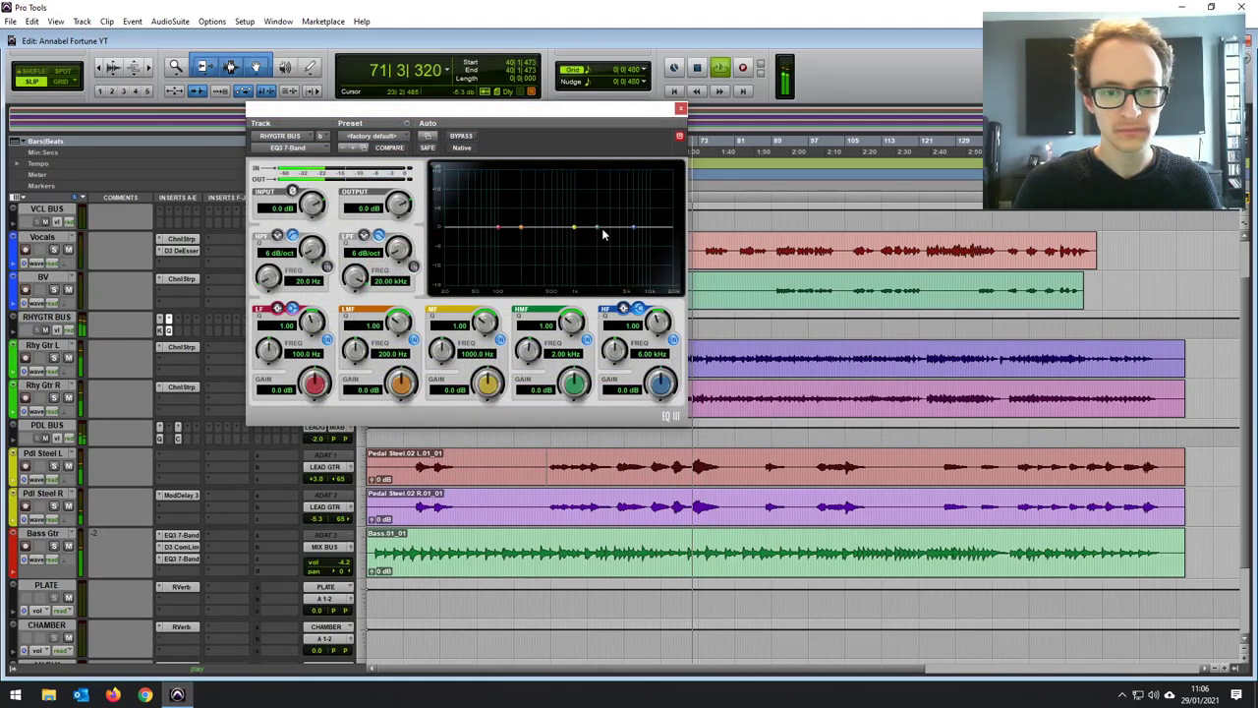
Add a gentle EQ3 high-mid boost and raise Rhy Gtr L's Channel Strip ratio to 2.5:1.
{"action": "mouse_move", "coordinate": [604, 233]}
{"action": "left_mouse_down"}
{"action": "mouse_move", "coordinate": [561, 188]}
{"action": "mouse_move", "coordinate": [630, 191]}
{"action": "mouse_move", "coordinate": [623, 224]}
{"action": "left_mouse_up"}
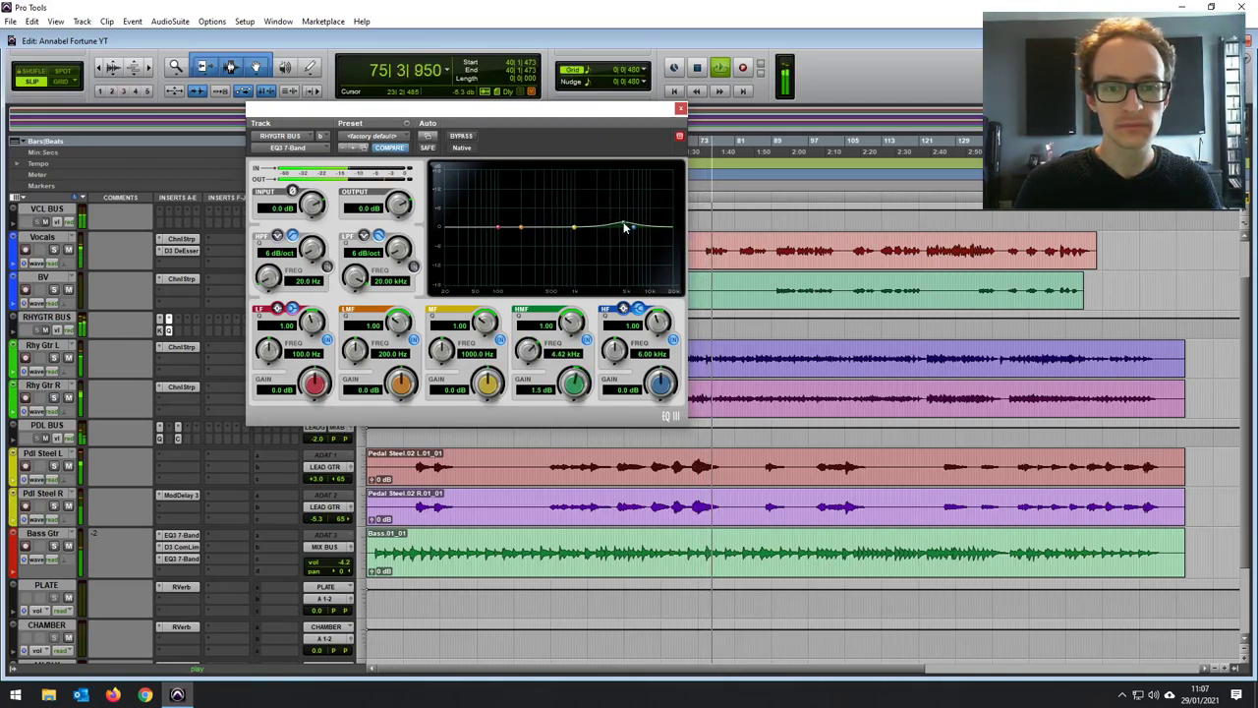
{"action": "left_click", "coordinate": [680, 108]}
{"action": "scroll", "coordinate": [187, 276], "scroll_direction": "up", "scroll_amount": 1}
{"action": "left_click", "coordinate": [180, 374]}
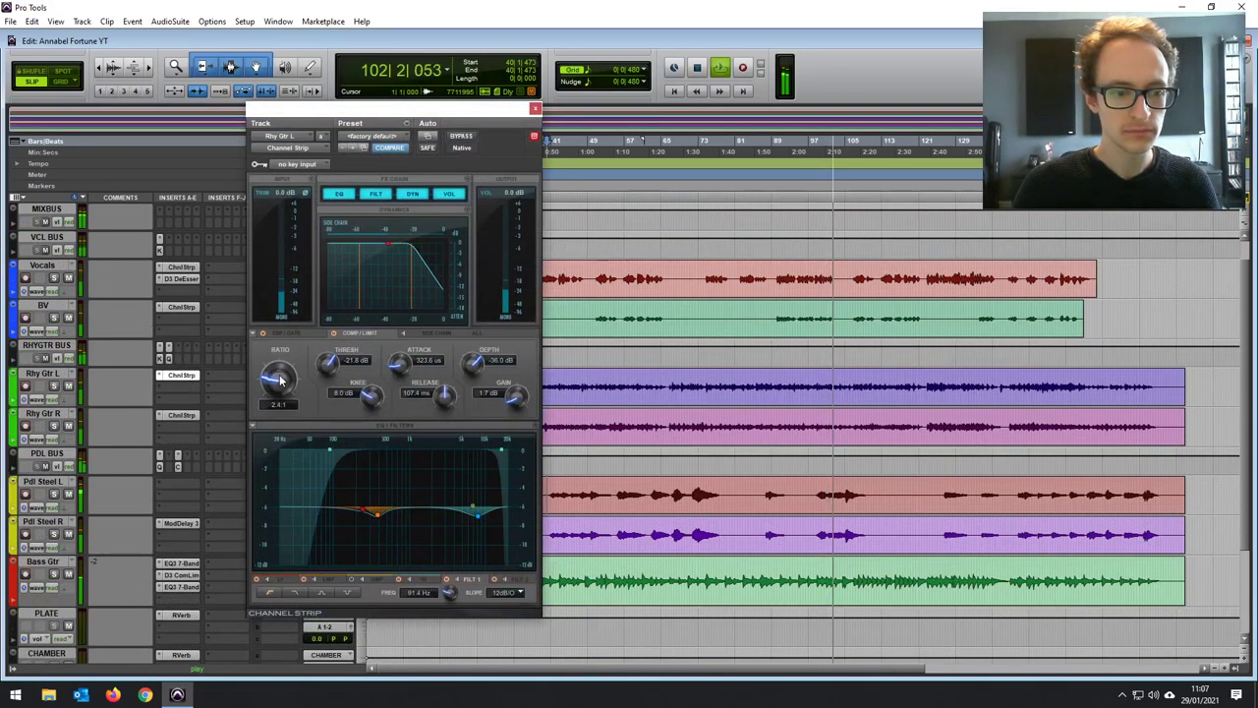
{"action": "left_click_drag", "start_coordinate": [279, 381], "coordinate": [281, 378]}
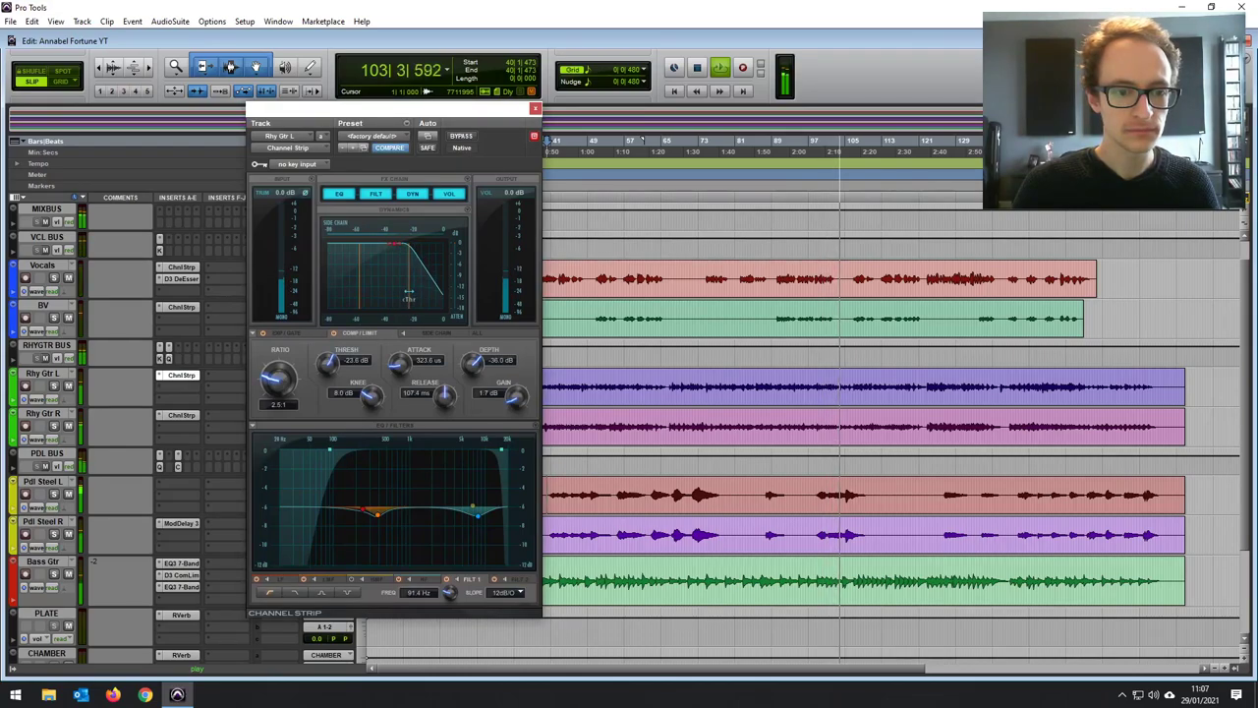
{"action": "left_click", "coordinate": [536, 108]}
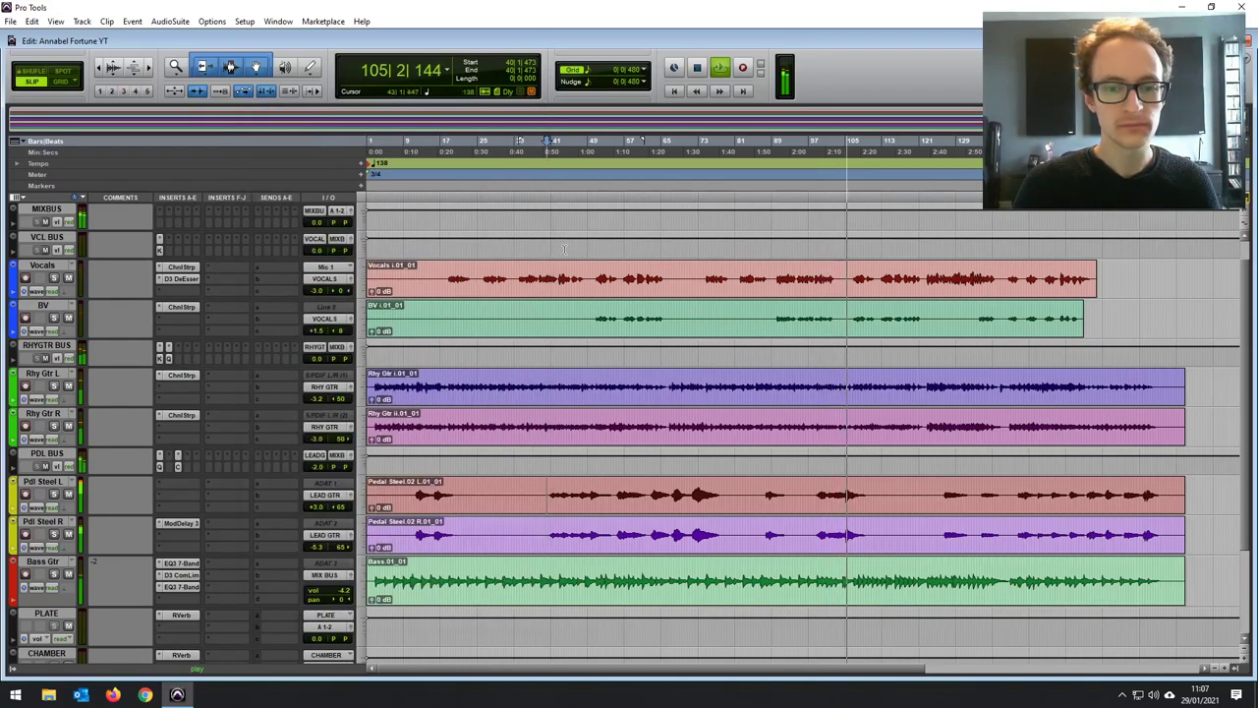
{"action": "key", "text": "space"}
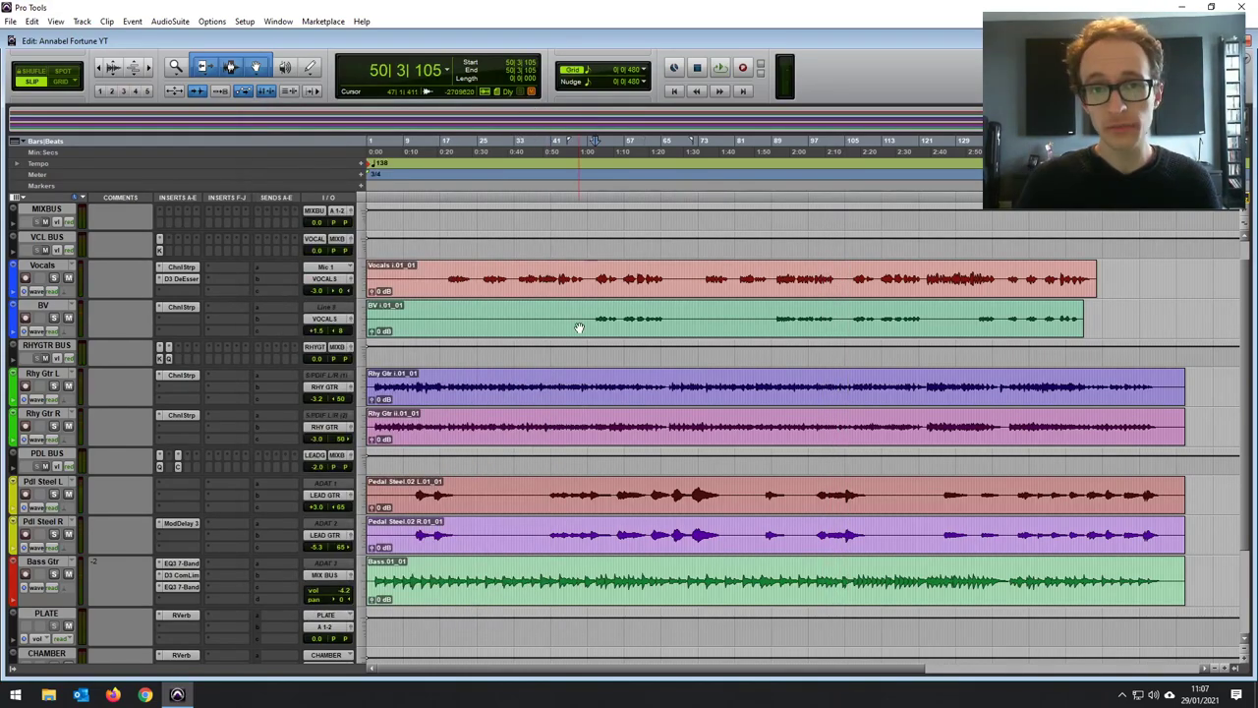
{"action": "left_click", "coordinate": [182, 574]}
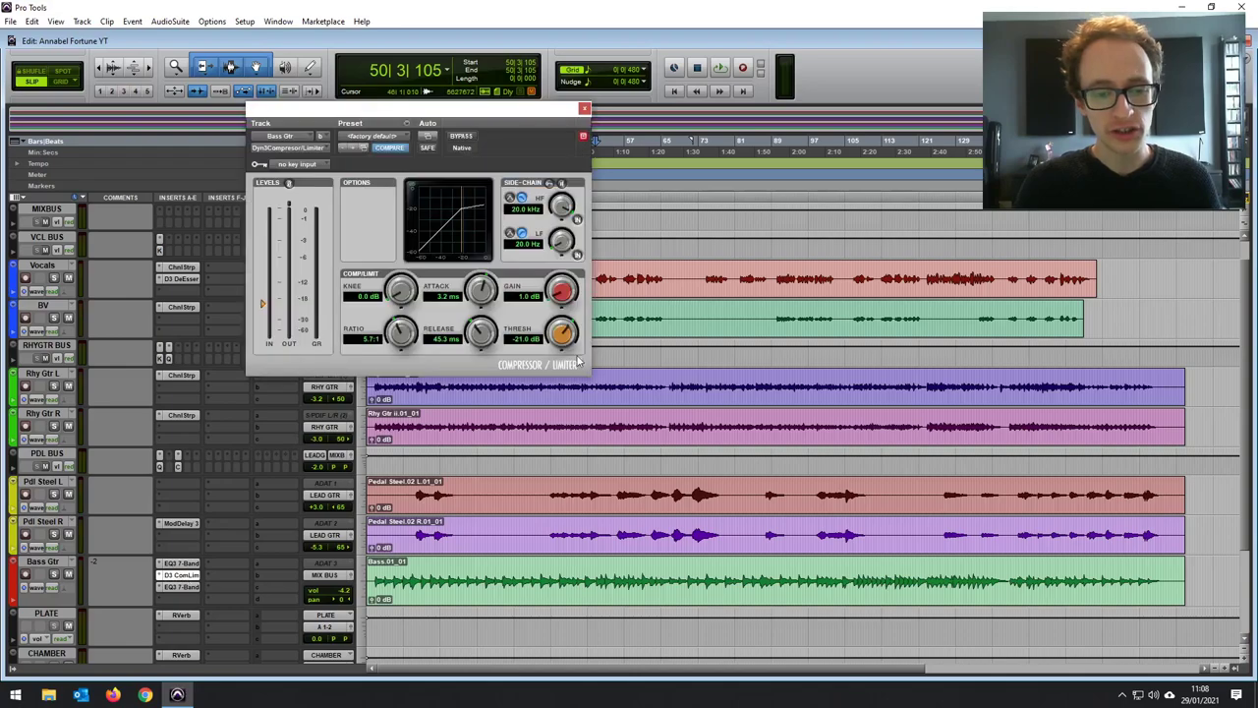
{"action": "left_click", "coordinate": [584, 109]}
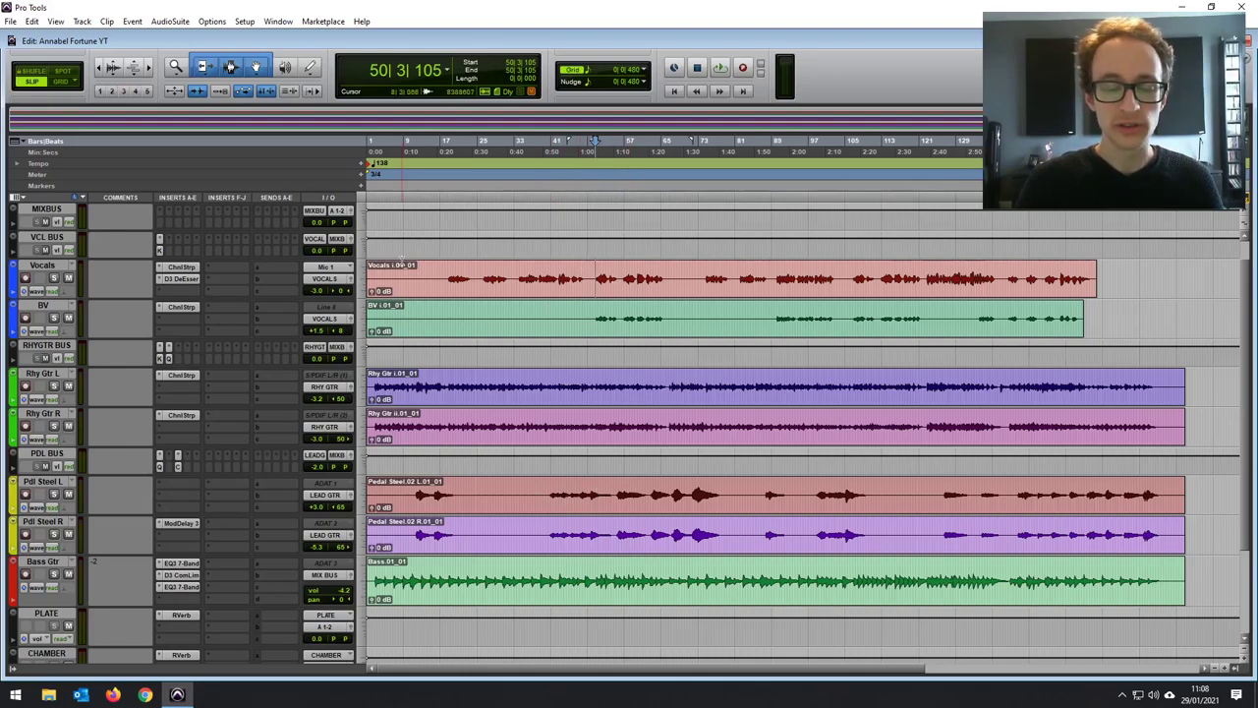
{"action": "left_click", "coordinate": [160, 250]}
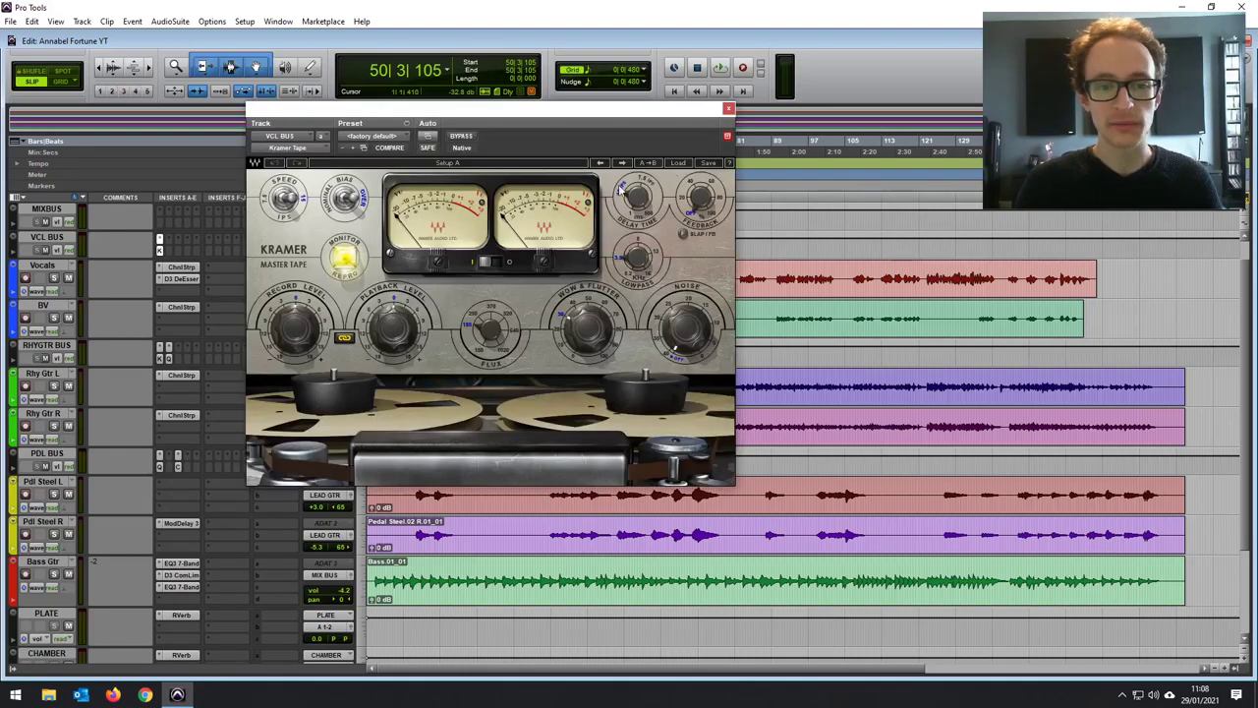
{"action": "left_click", "coordinate": [729, 108]}
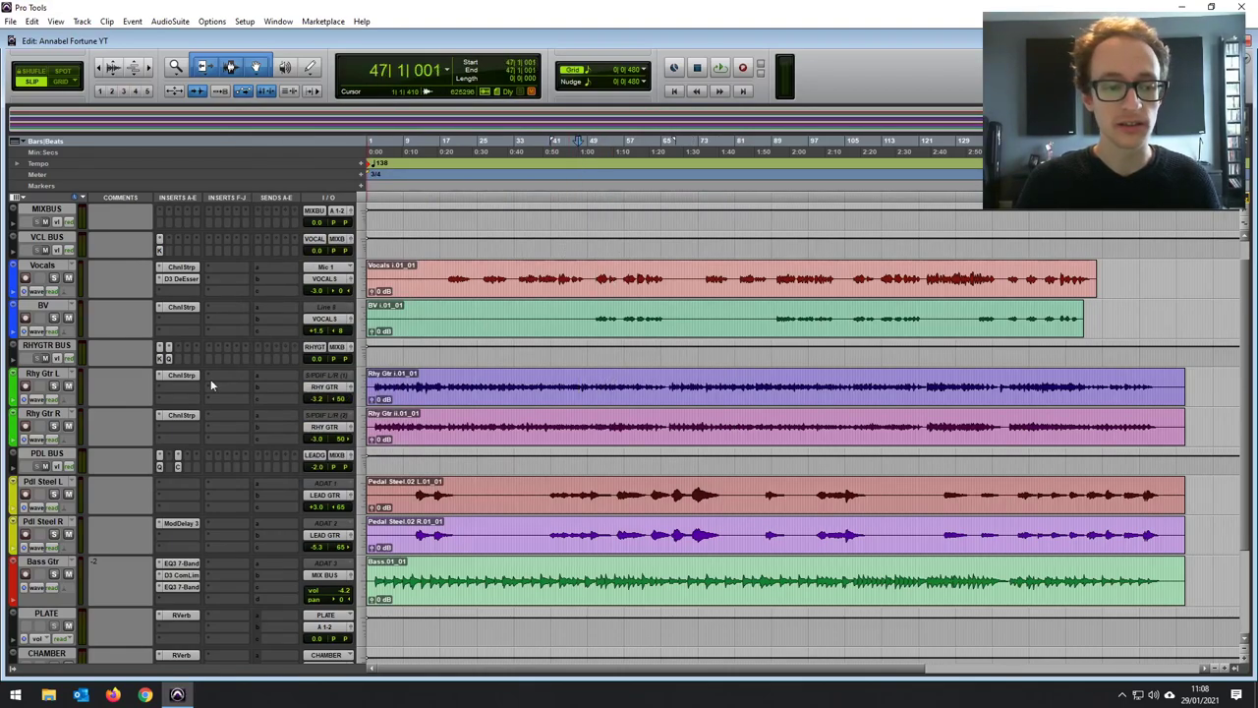
{"action": "left_click", "coordinate": [168, 359]}
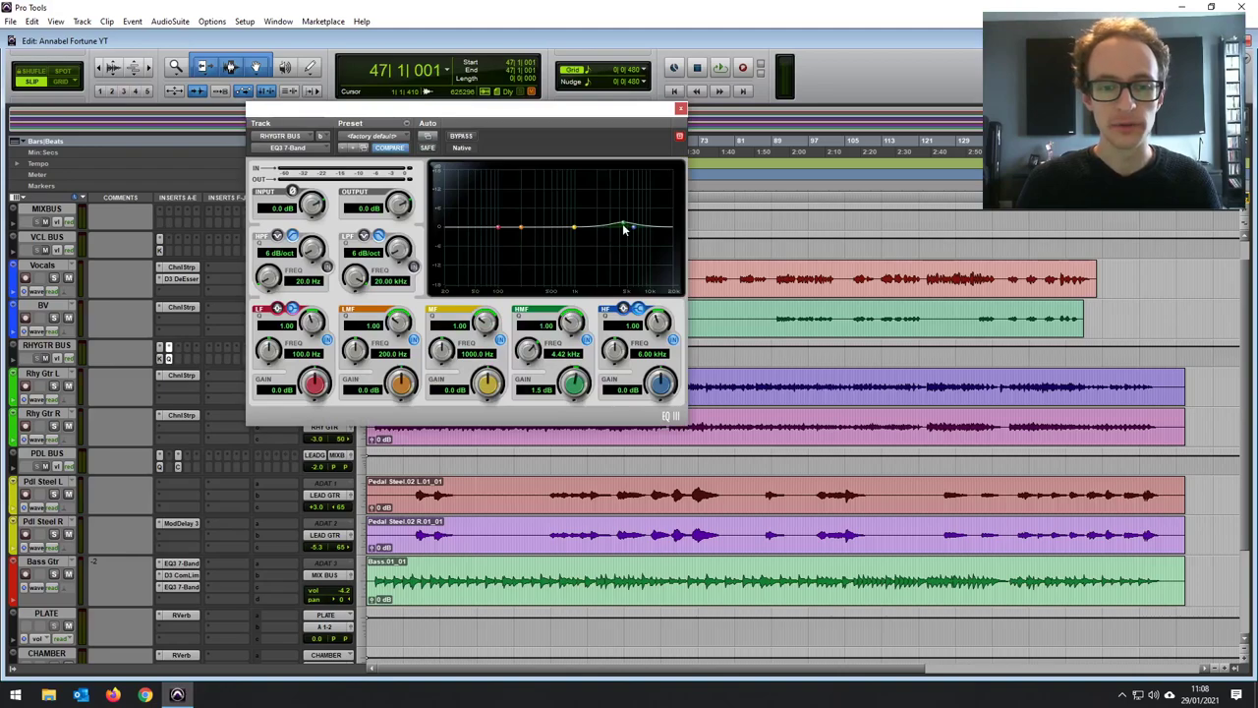
{"action": "left_click", "coordinate": [680, 108]}
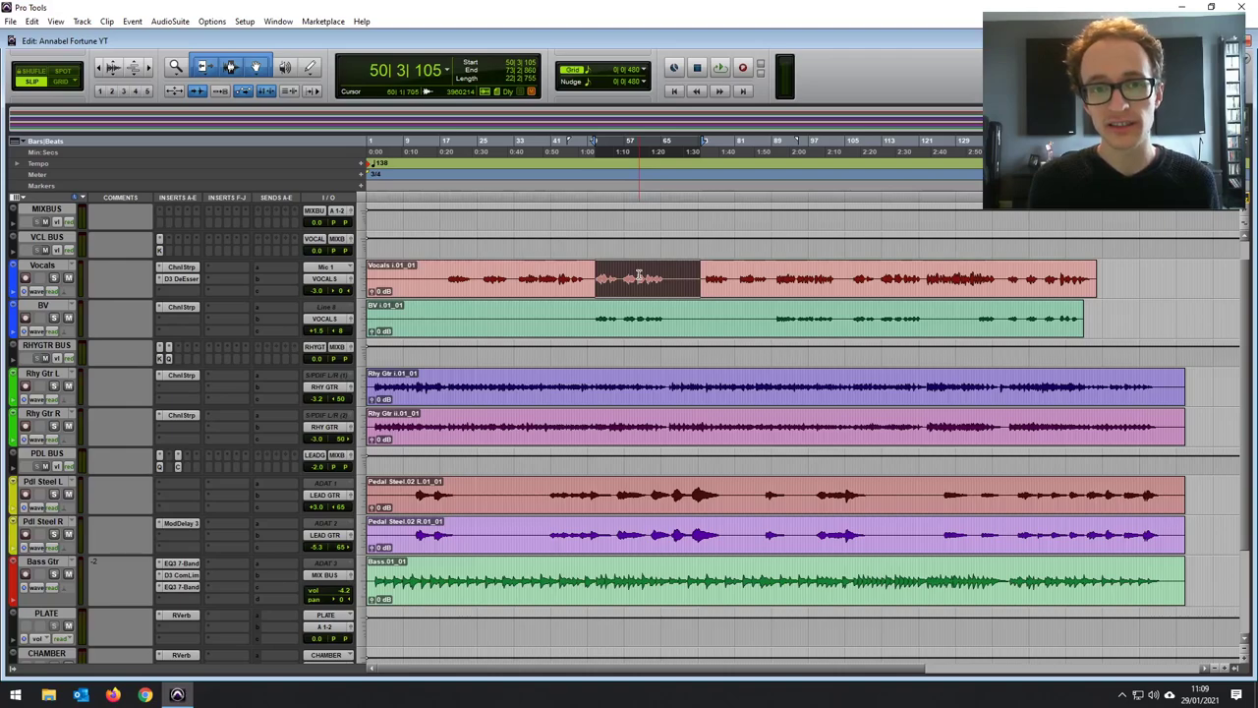
Open the bus list for an empty Vocals send slot, dismiss it once, and reopen it.
{"action": "scroll", "coordinate": [77, 499], "scroll_direction": "down", "scroll_amount": 3}
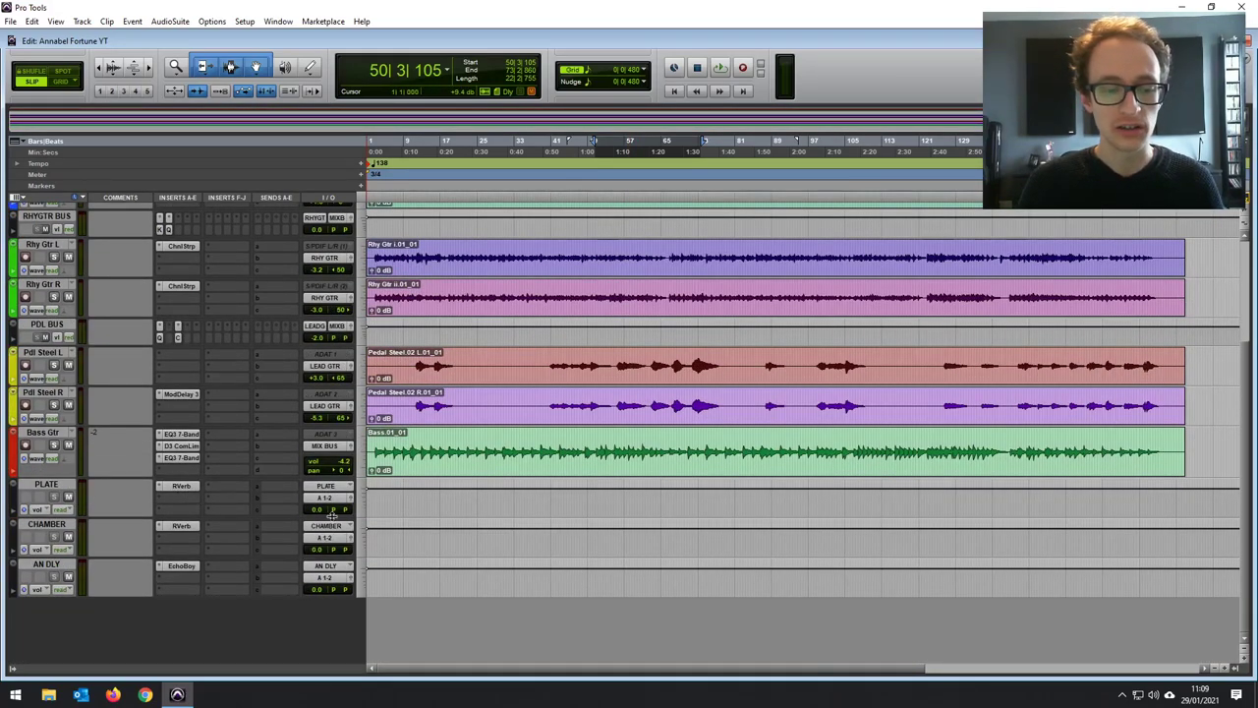
{"action": "scroll", "coordinate": [522, 436], "scroll_direction": "up", "scroll_amount": 4}
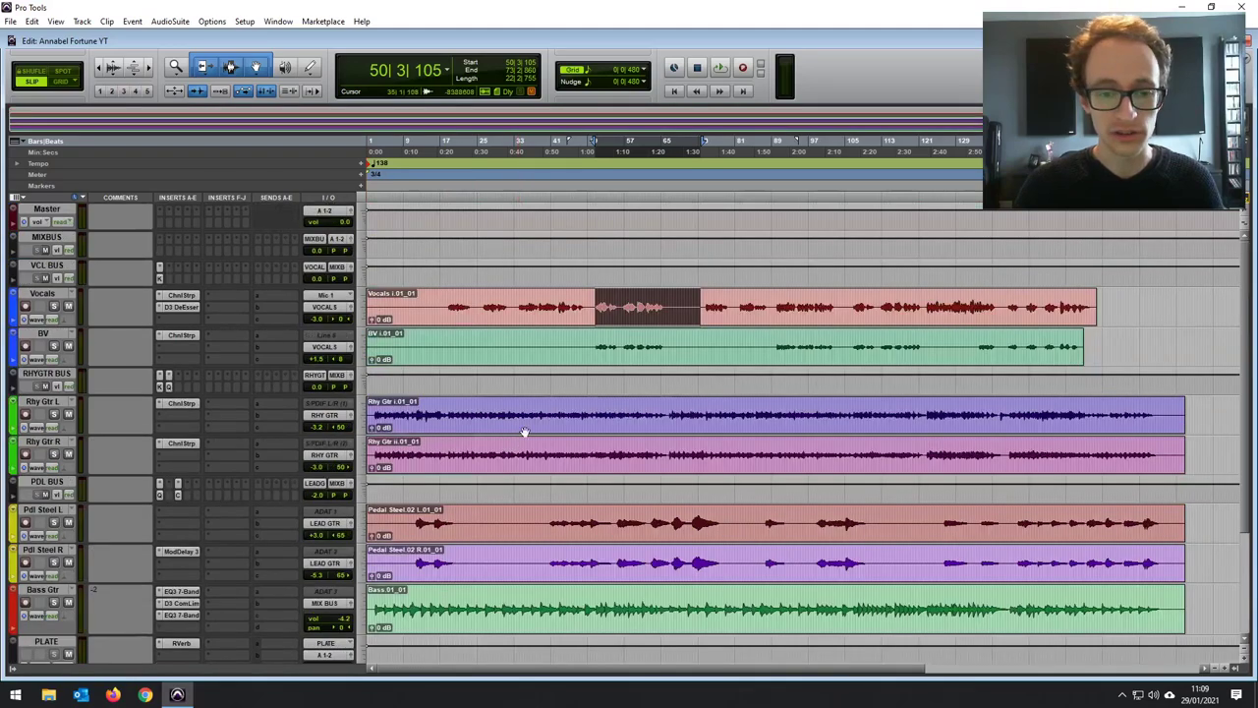
{"action": "left_click", "coordinate": [282, 301]}
{"action": "mouse_move", "coordinate": [314, 328]}
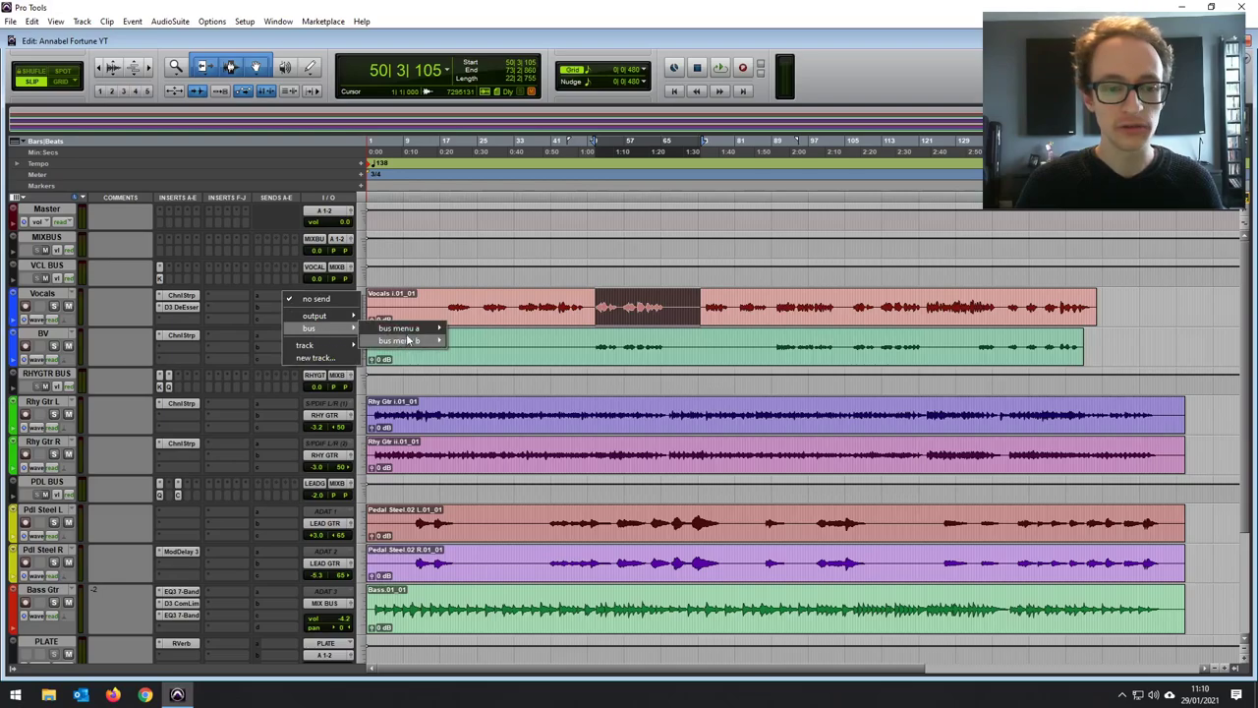
{"action": "mouse_move", "coordinate": [410, 333]}
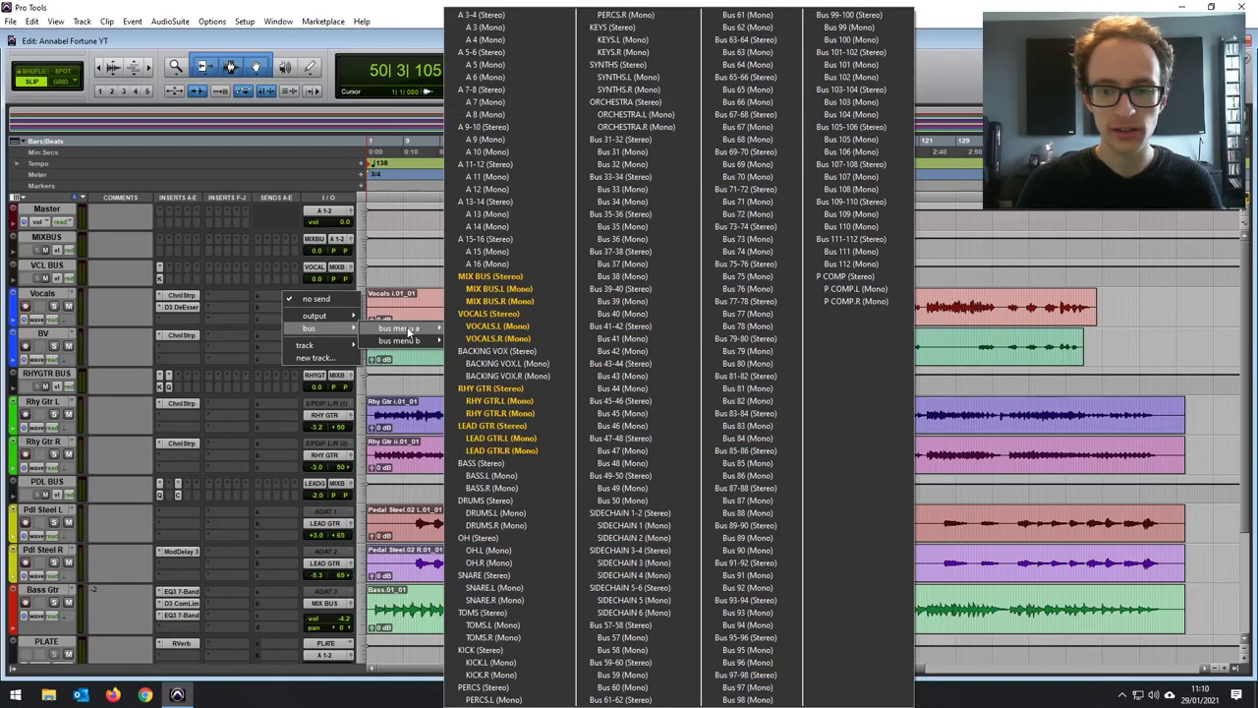
{"action": "key", "text": "Escape"}
{"action": "scroll", "coordinate": [245, 511], "scroll_direction": "down", "scroll_amount": 4}
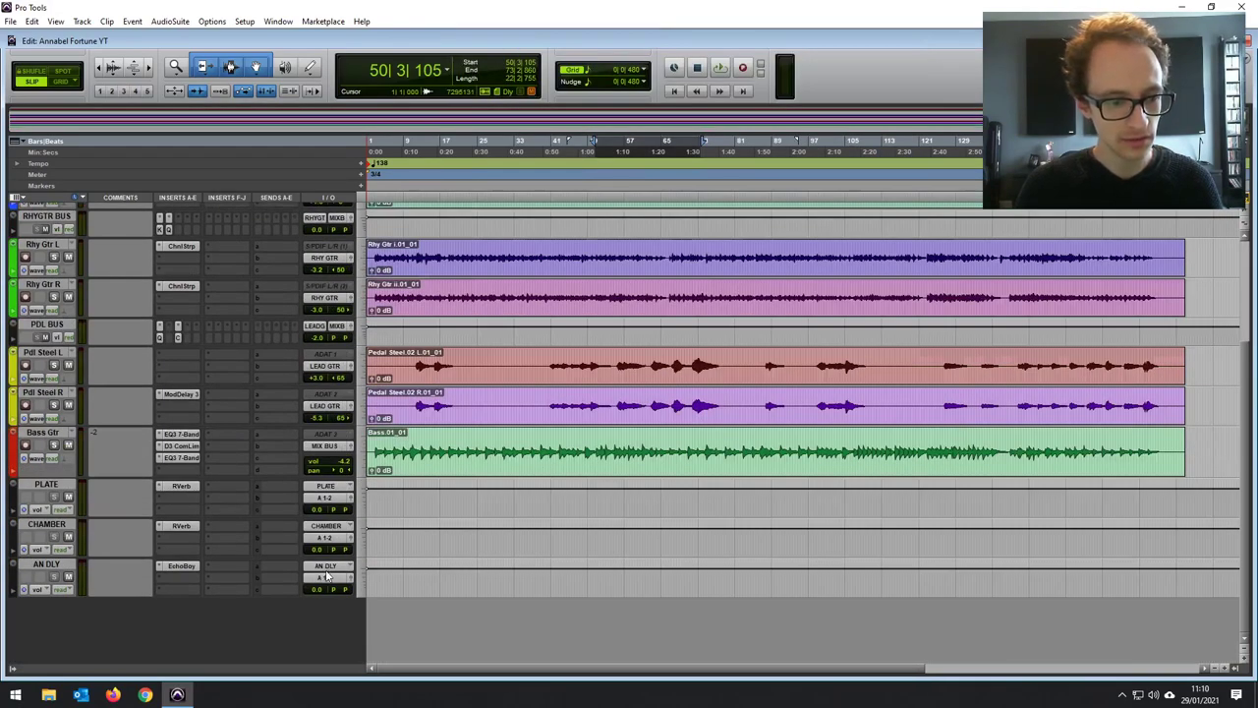
{"action": "scroll", "coordinate": [330, 531], "scroll_direction": "up", "scroll_amount": 4}
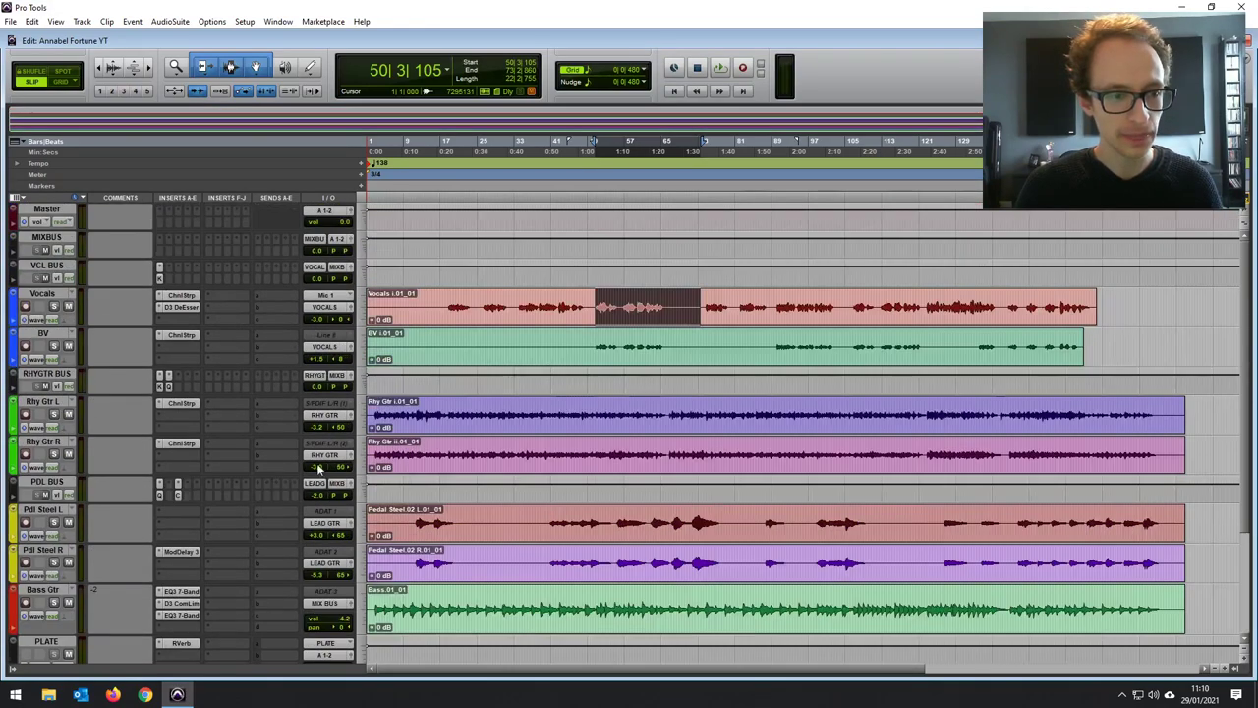
{"action": "left_click", "coordinate": [264, 300]}
Route the Vocals send to the CHAMBER bus, solo Vocals and start playback.
{"action": "left_click", "coordinate": [393, 328]}
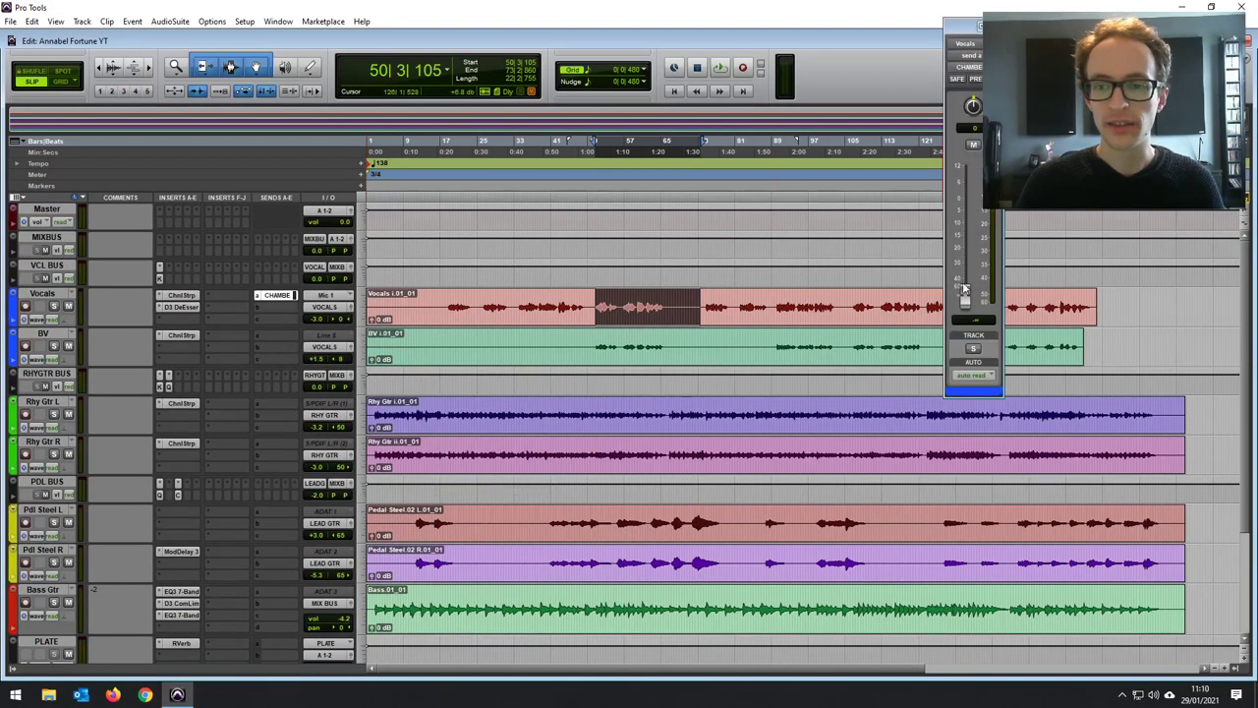
{"action": "mouse_move", "coordinate": [967, 300]}
{"action": "left_mouse_down"}
{"action": "mouse_move", "coordinate": [966, 246]}
{"action": "mouse_move", "coordinate": [984, 299]}
{"action": "left_mouse_up"}
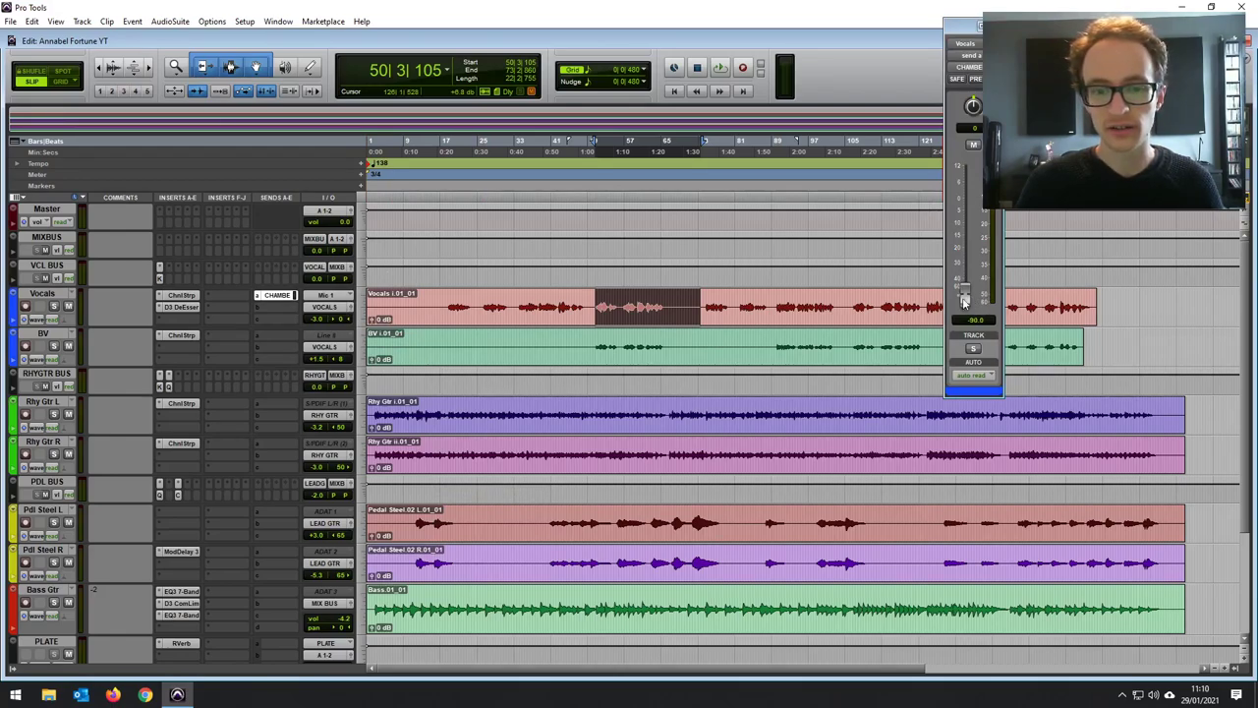
{"action": "key", "text": "shift+s"}
{"action": "key", "text": "space"}
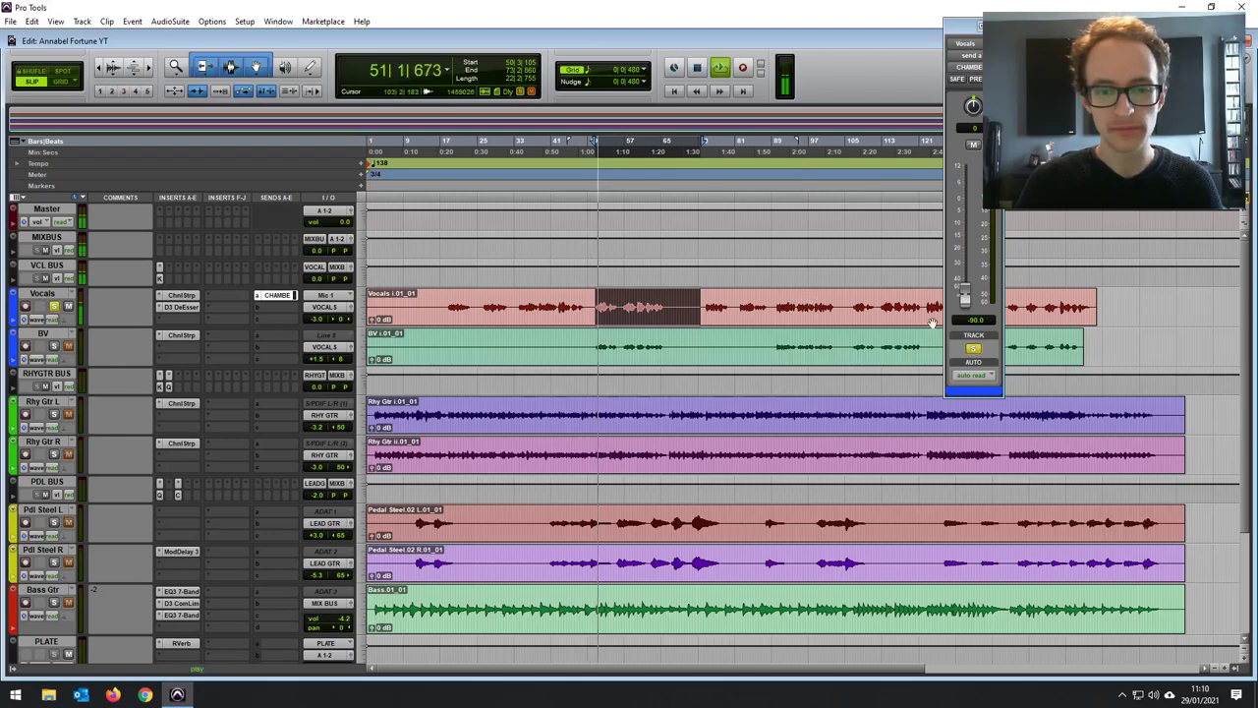
Adjust the Vocals CHAMBER send level during playback, settling at about -2.0 dB.
{"action": "left_click_drag", "start_coordinate": [964, 297], "coordinate": [974, 192]}
{"action": "key", "text": "space"}
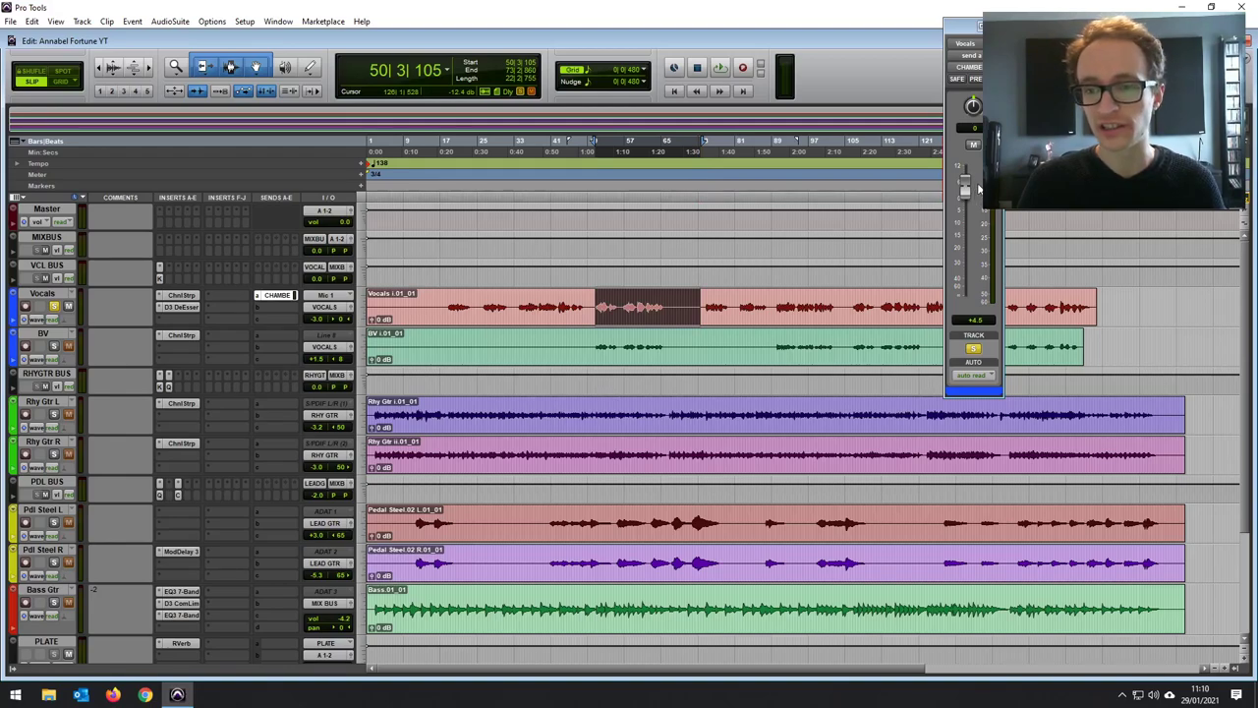
{"action": "scroll", "coordinate": [590, 344], "scroll_direction": "down", "scroll_amount": 3}
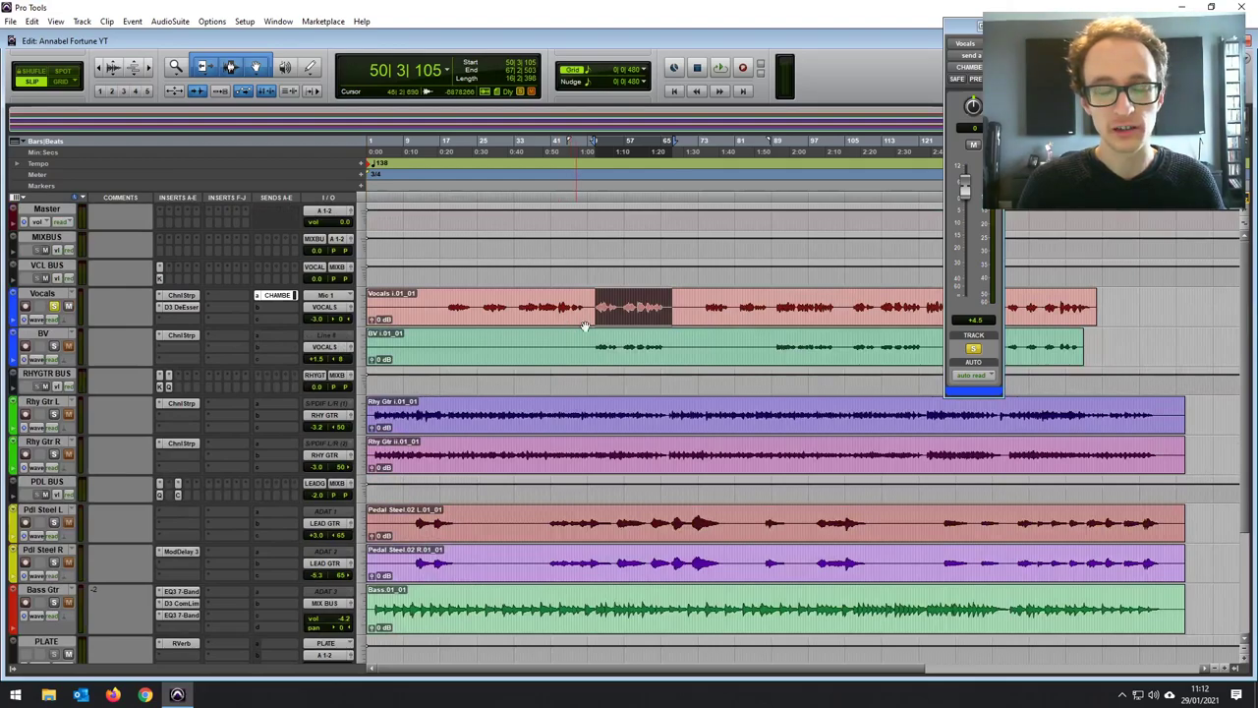
{"action": "key", "text": "space"}
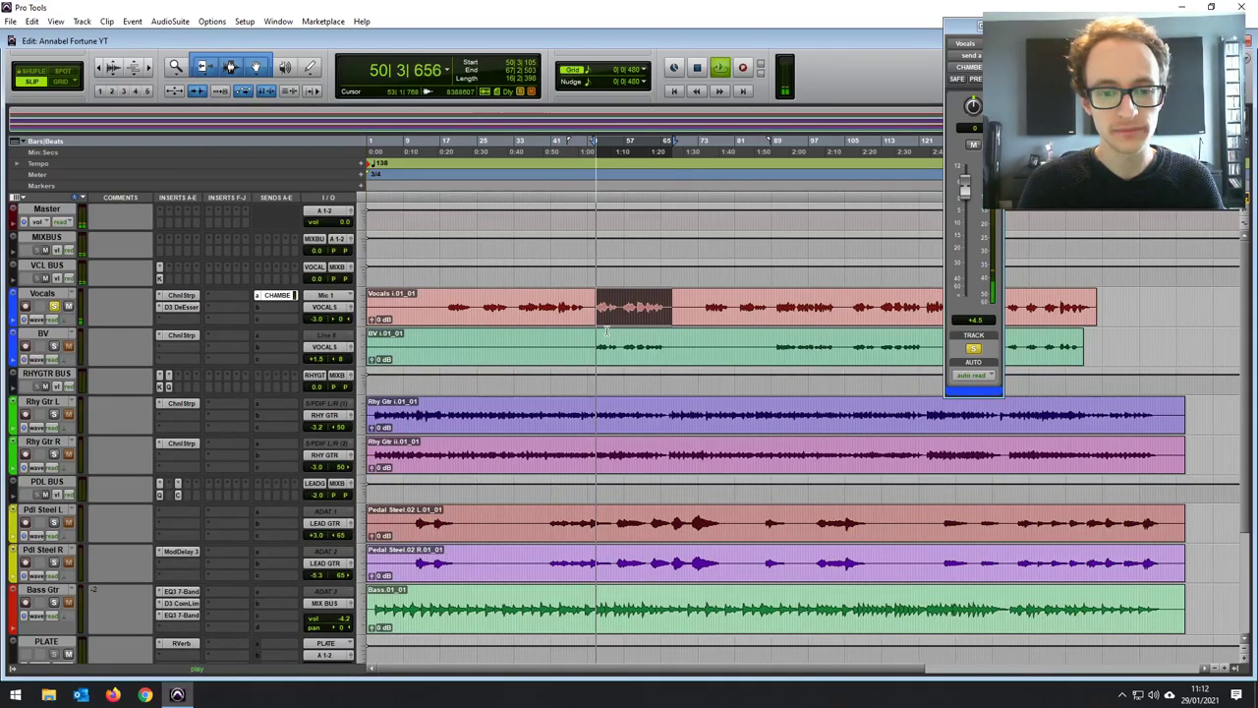
{"action": "left_click_drag", "start_coordinate": [964, 190], "coordinate": [968, 211]}
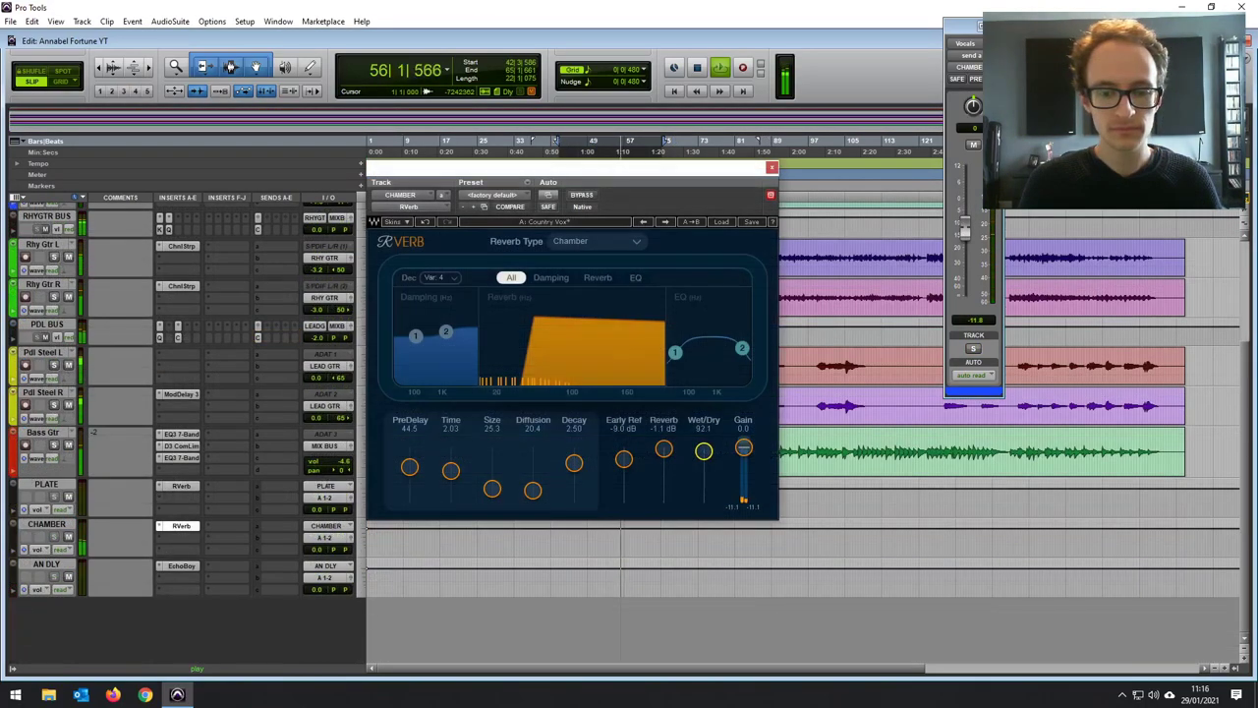
Set the CHAMBER RVerb wet/dry mix to about 88.8, lowering it then nudging it back up.
{"action": "left_click_drag", "start_coordinate": [703, 451], "coordinate": [704, 462]}
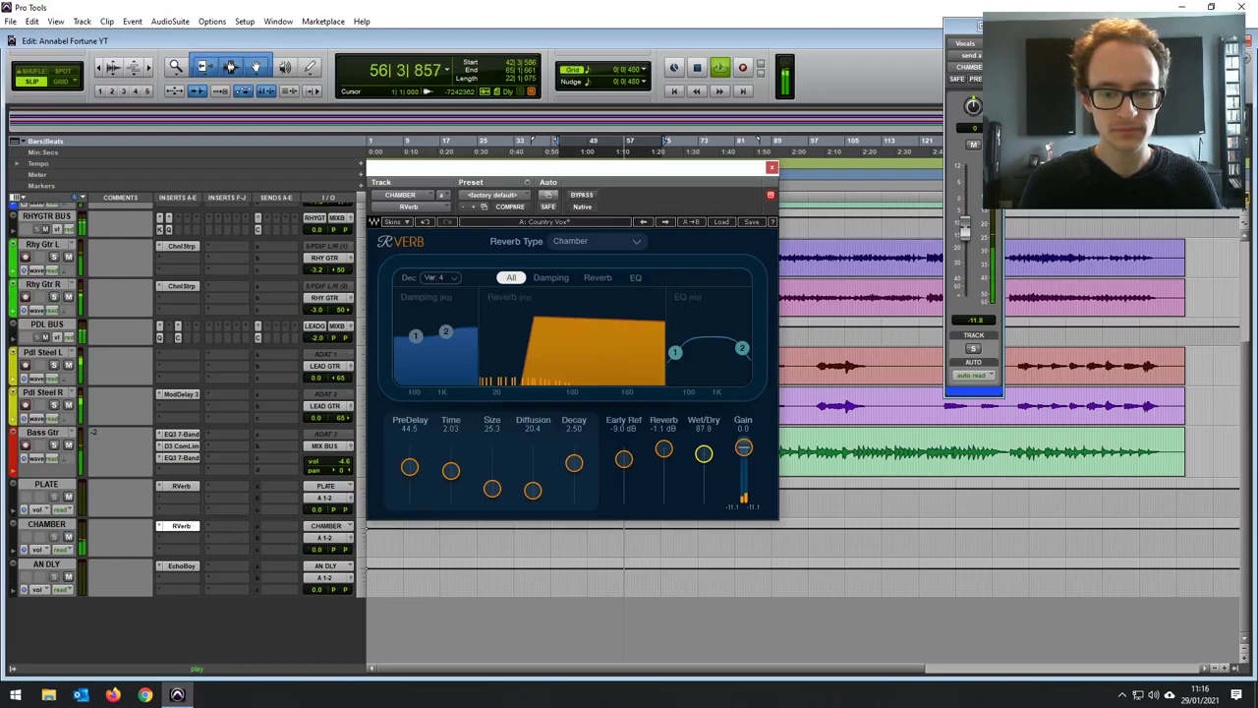
{"action": "left_click", "coordinate": [771, 167]}
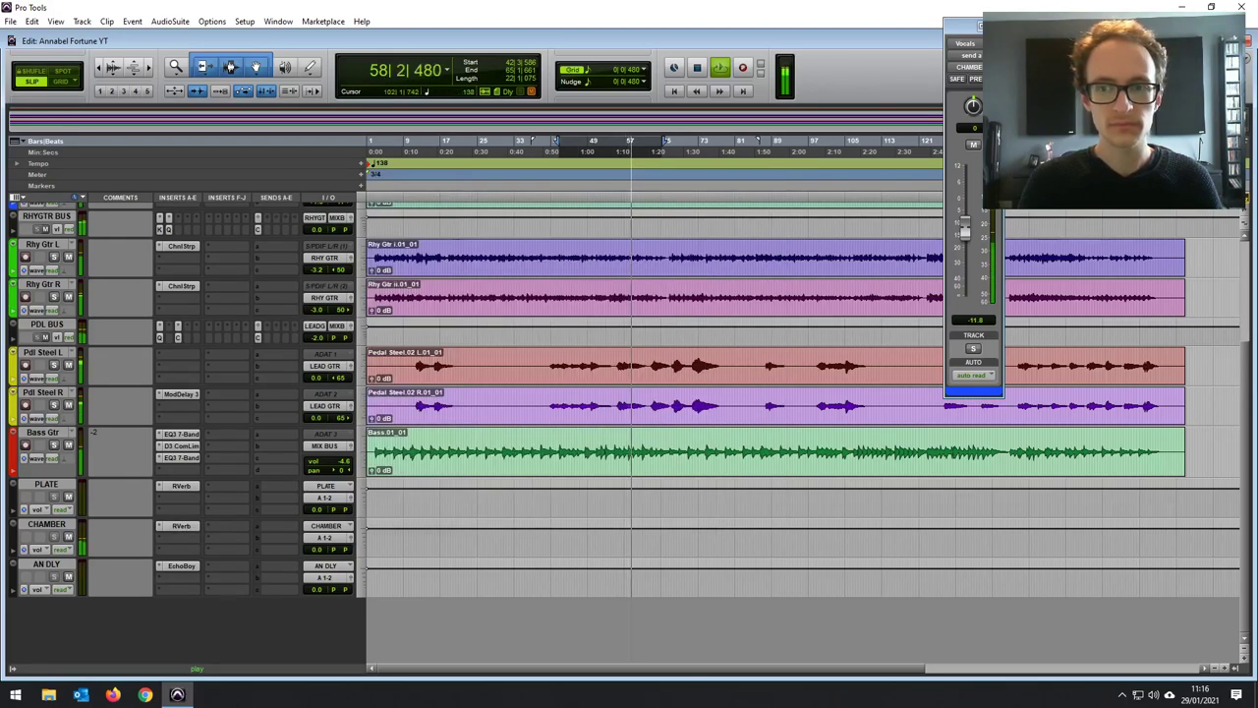
{"action": "key", "text": "space"}
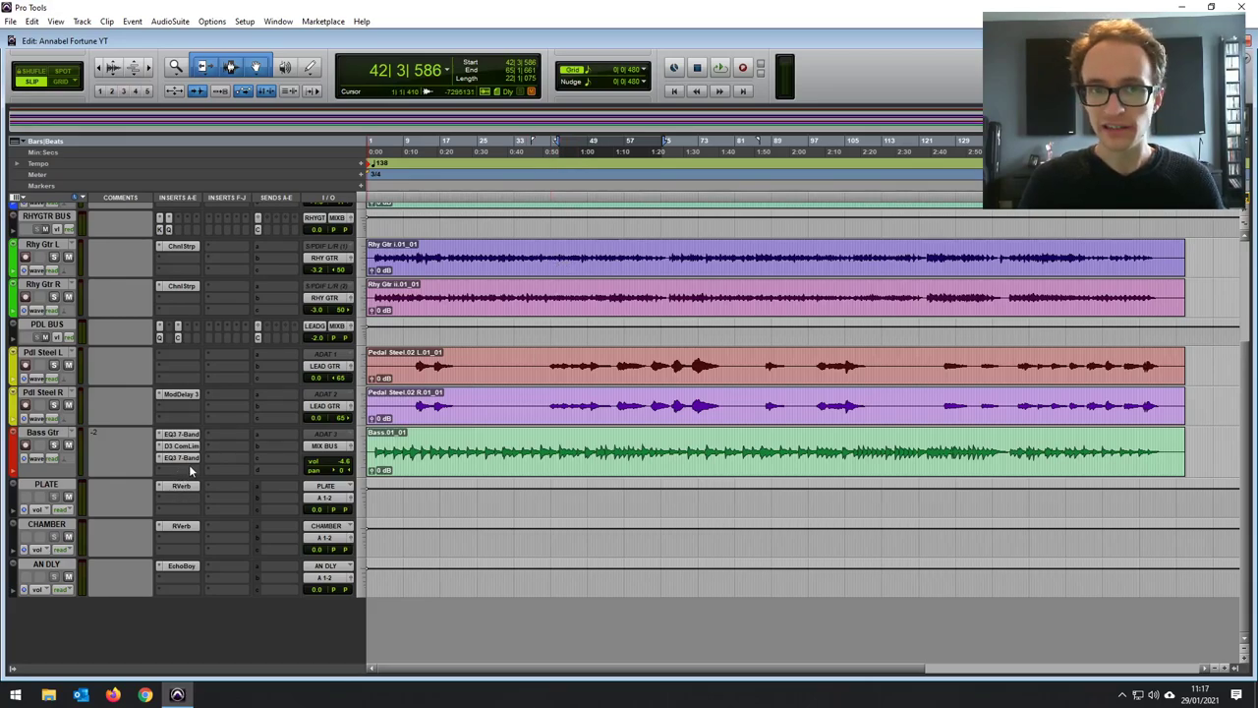
{"action": "left_click", "coordinate": [179, 526]}
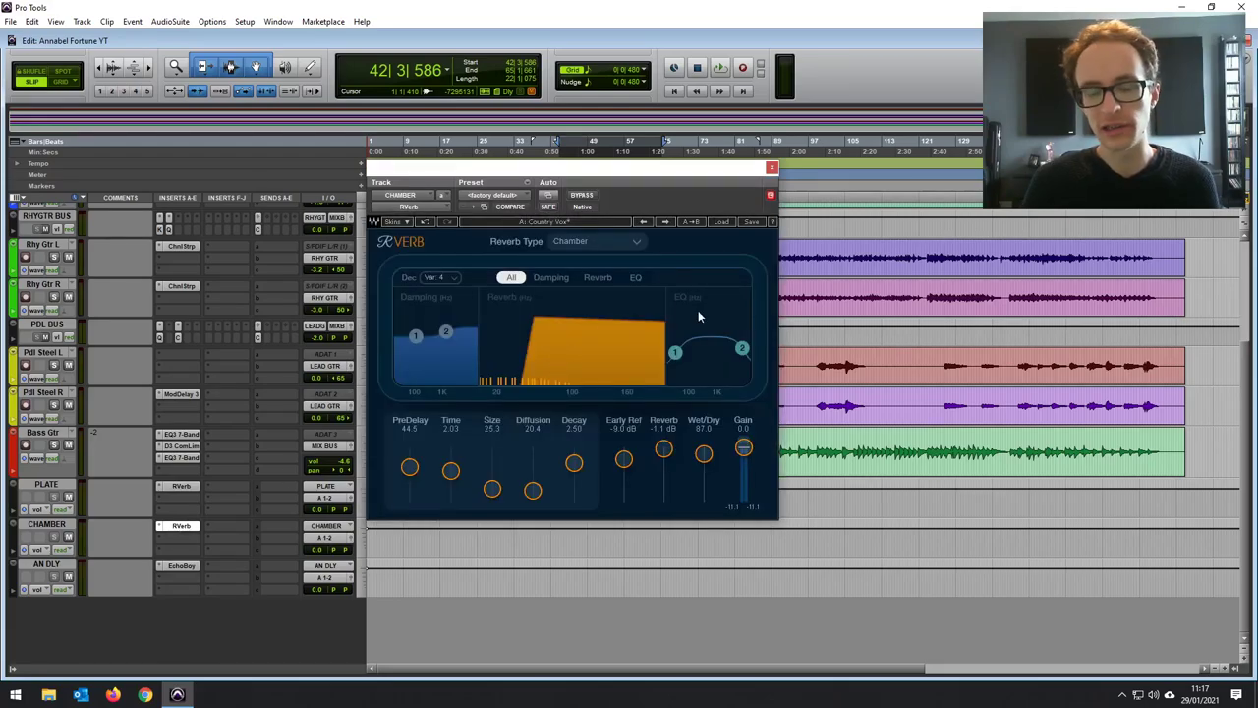
{"action": "left_click_drag", "start_coordinate": [704, 453], "coordinate": [705, 444]}
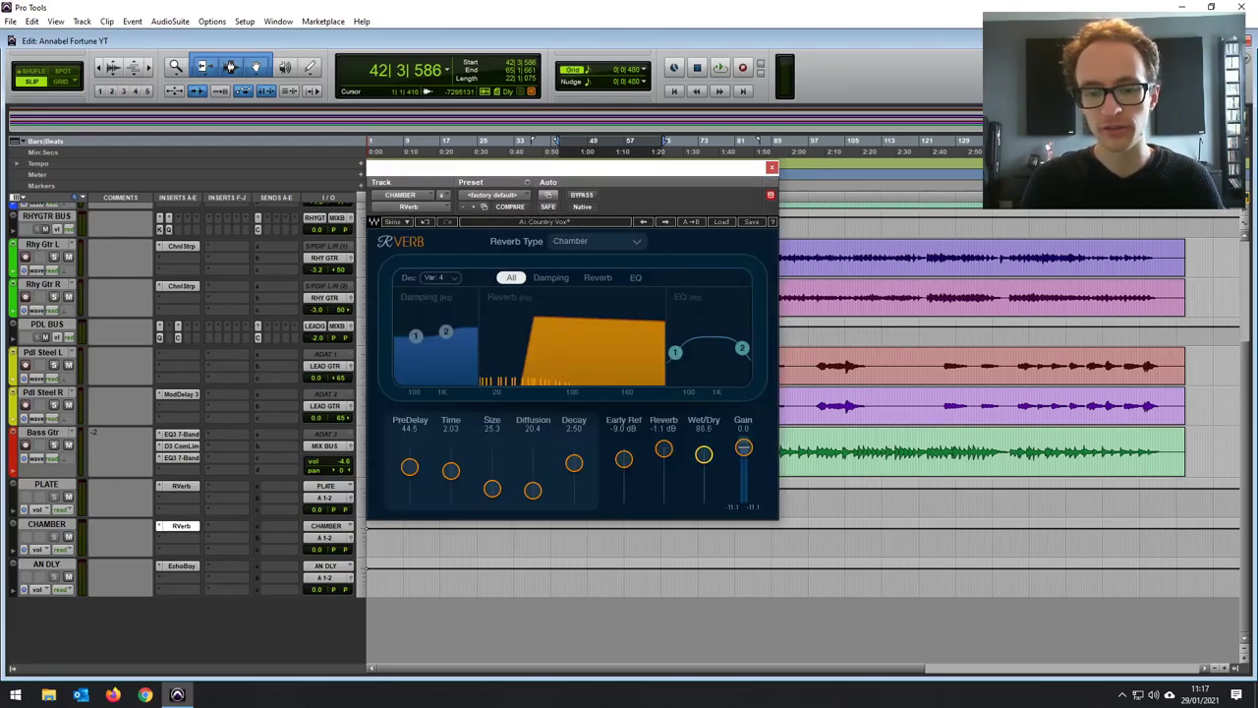
{"action": "left_click", "coordinate": [771, 168]}
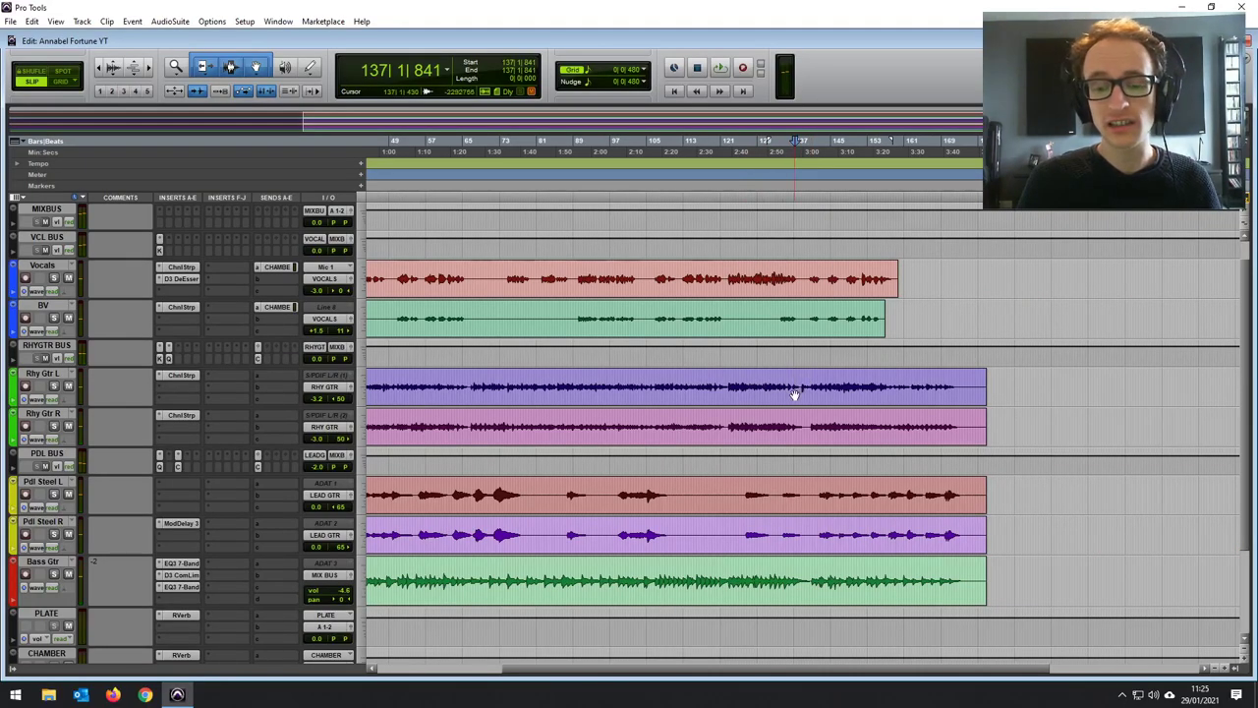
Zoom in and play the song from around bar 130 to locate the passage.
{"action": "left_click", "coordinate": [807, 389]}
{"action": "key", "text": "ctrl+bracketright"}
{"action": "key", "text": "ctrl+bracketright"}
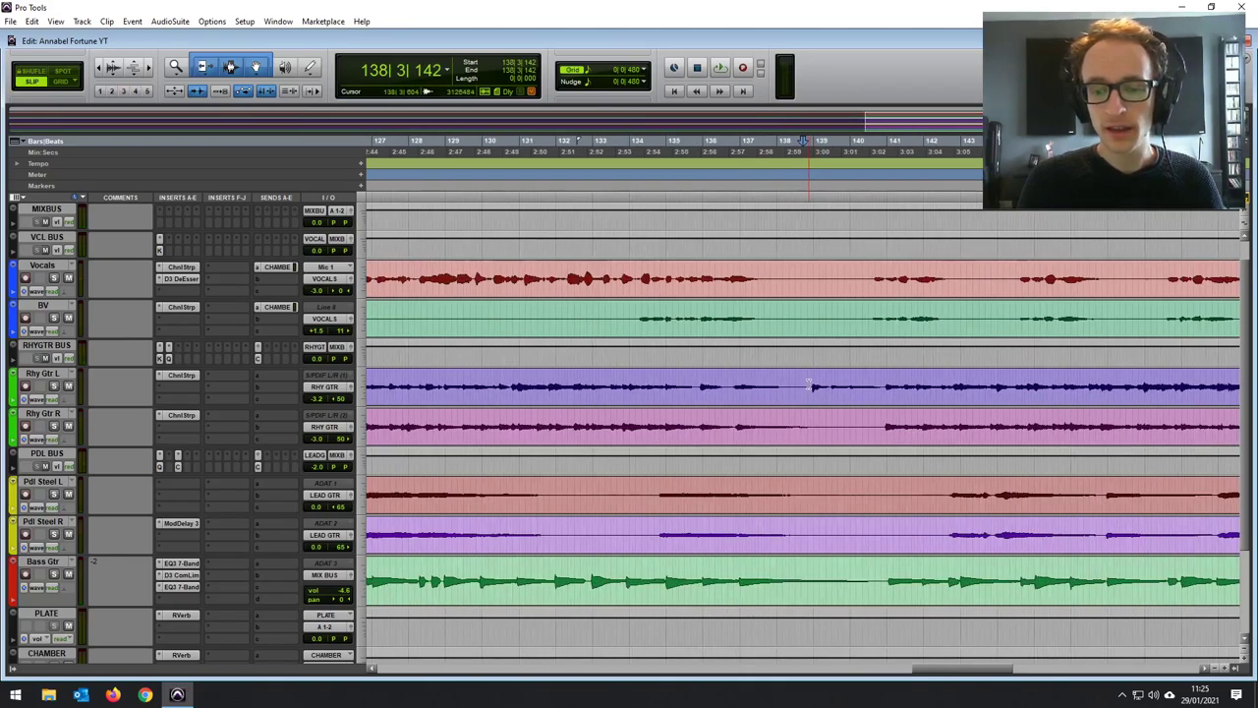
{"action": "left_click", "coordinate": [590, 380]}
{"action": "left_click", "coordinate": [510, 387]}
{"action": "key", "text": "space"}
{"action": "left_click", "coordinate": [646, 385]}
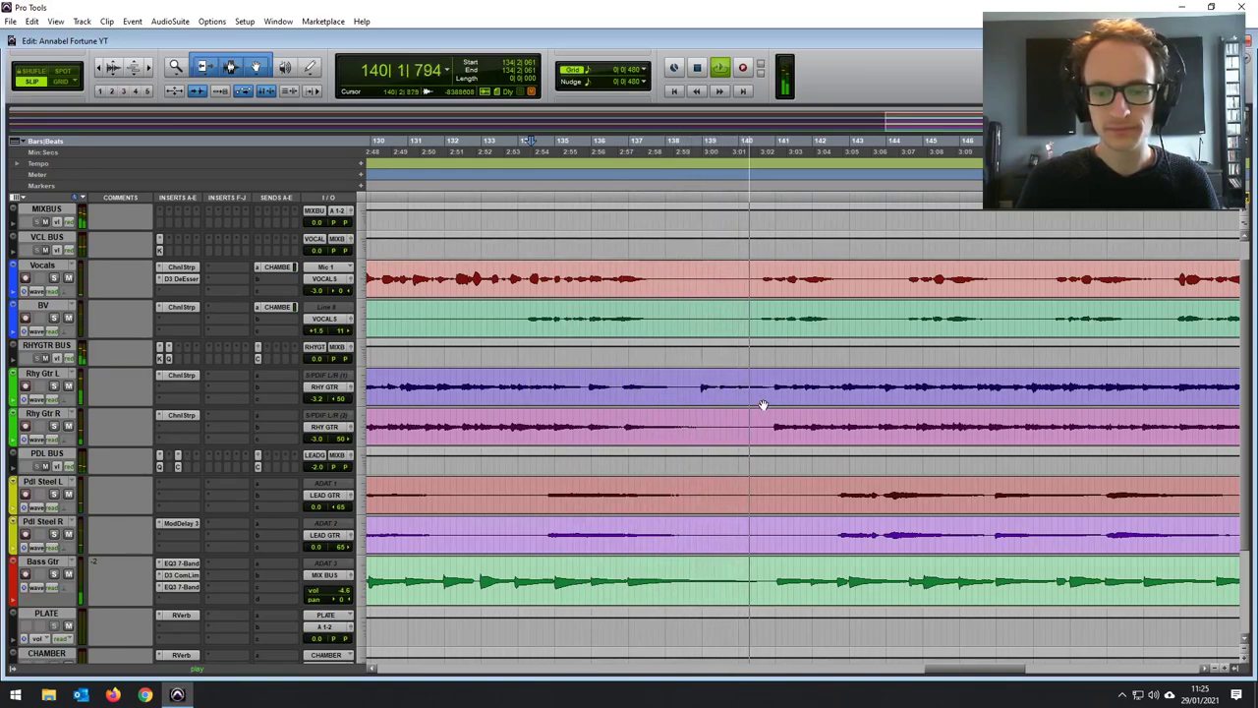
{"action": "key", "text": "space"}
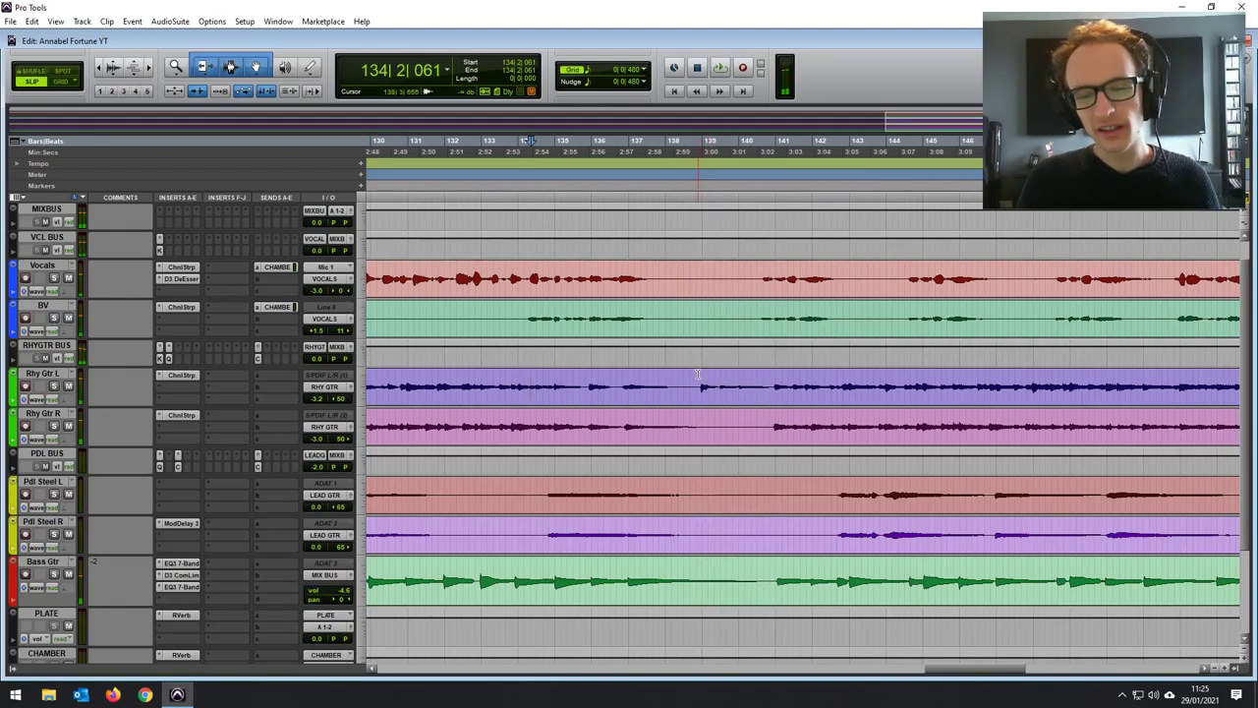
Select bars 138–140 on Rhy Gtr L and pull its pan automation toward centre.
{"action": "left_click", "coordinate": [696, 377]}
{"action": "left_click_drag", "start_coordinate": [696, 376], "coordinate": [774, 375]}
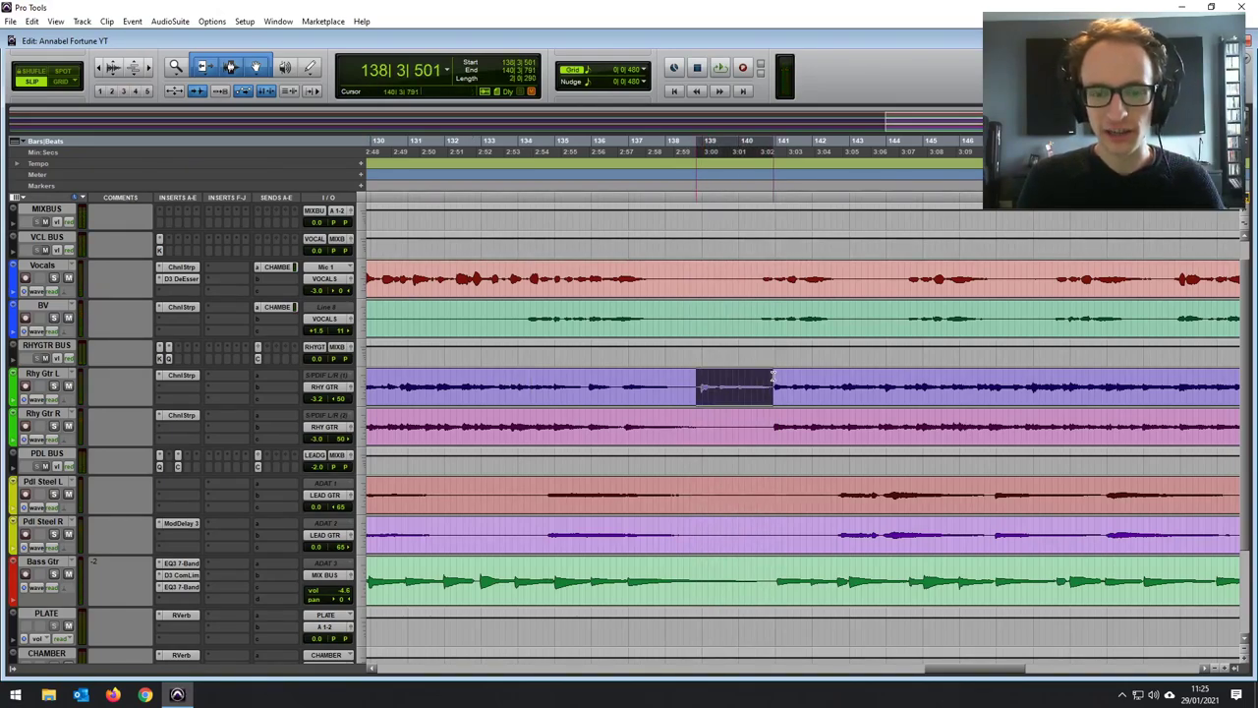
{"action": "left_click", "coordinate": [16, 403]}
{"action": "left_click", "coordinate": [65, 415]}
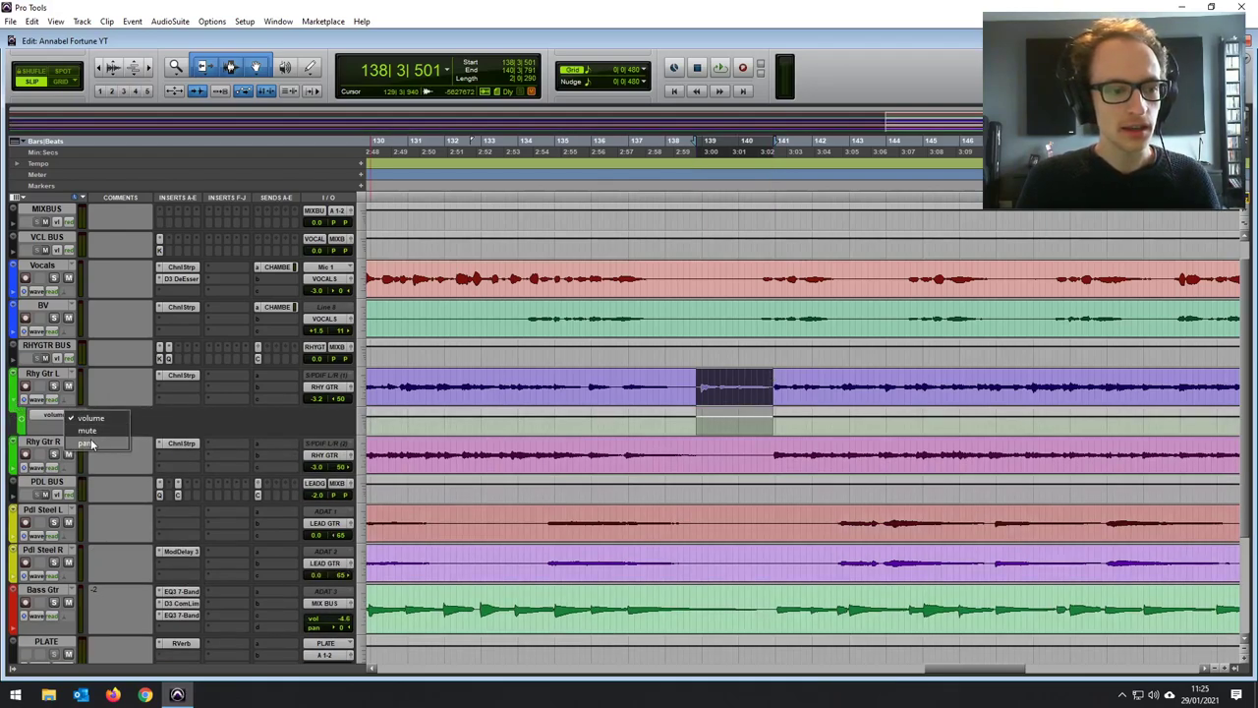
{"action": "left_click", "coordinate": [89, 437]}
{"action": "left_click_drag", "start_coordinate": [725, 411], "coordinate": [729, 413]}
Play back from bar 134 to hear the pan change, then zoom out.
{"action": "left_click", "coordinate": [529, 378]}
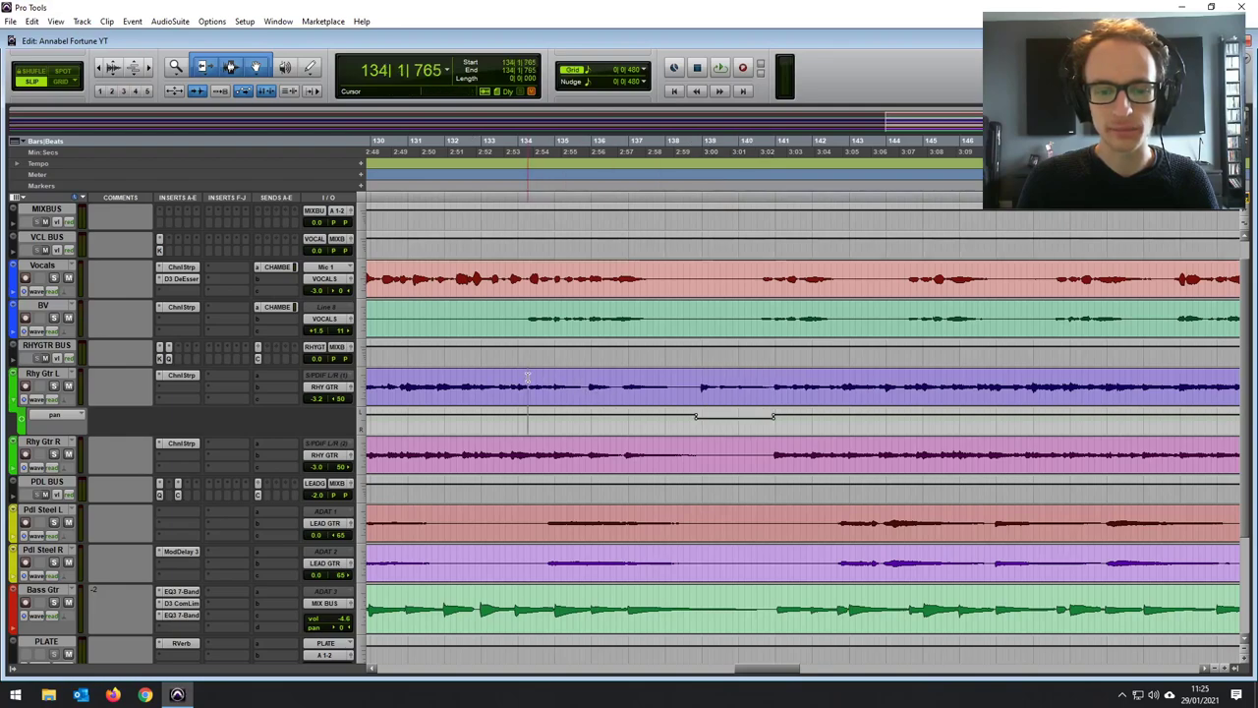
{"action": "key", "text": "space"}
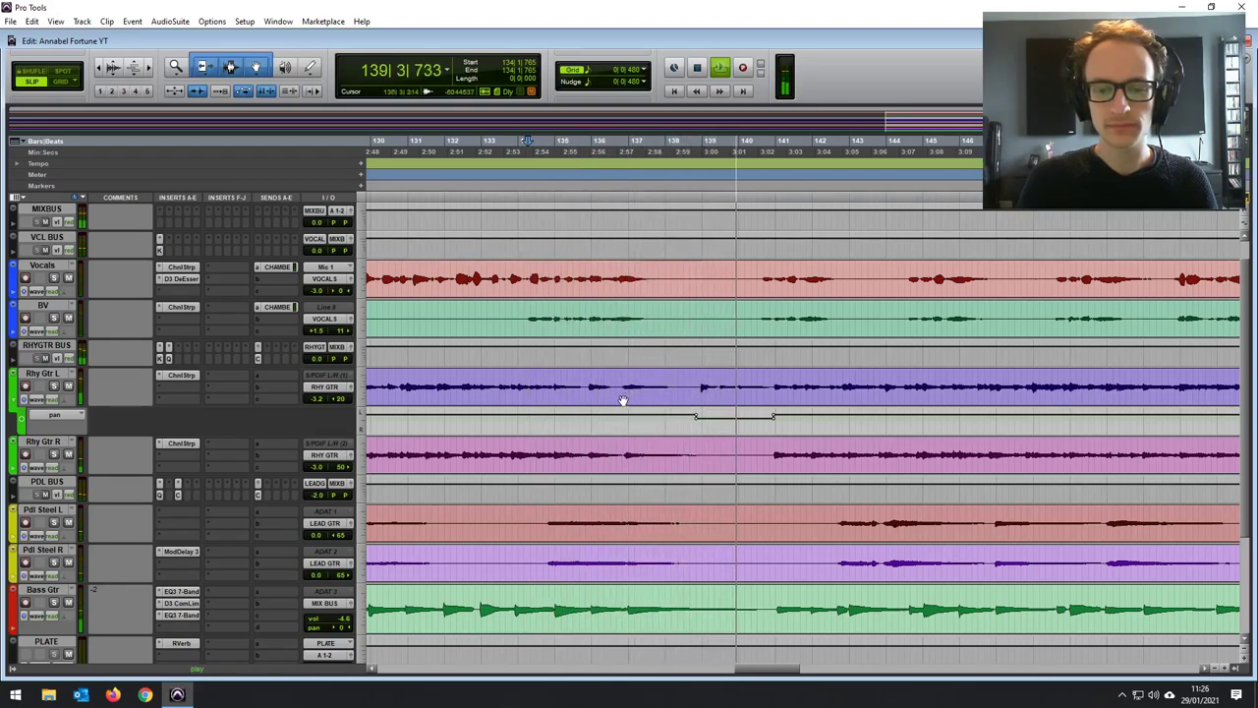
{"action": "key", "text": "space"}
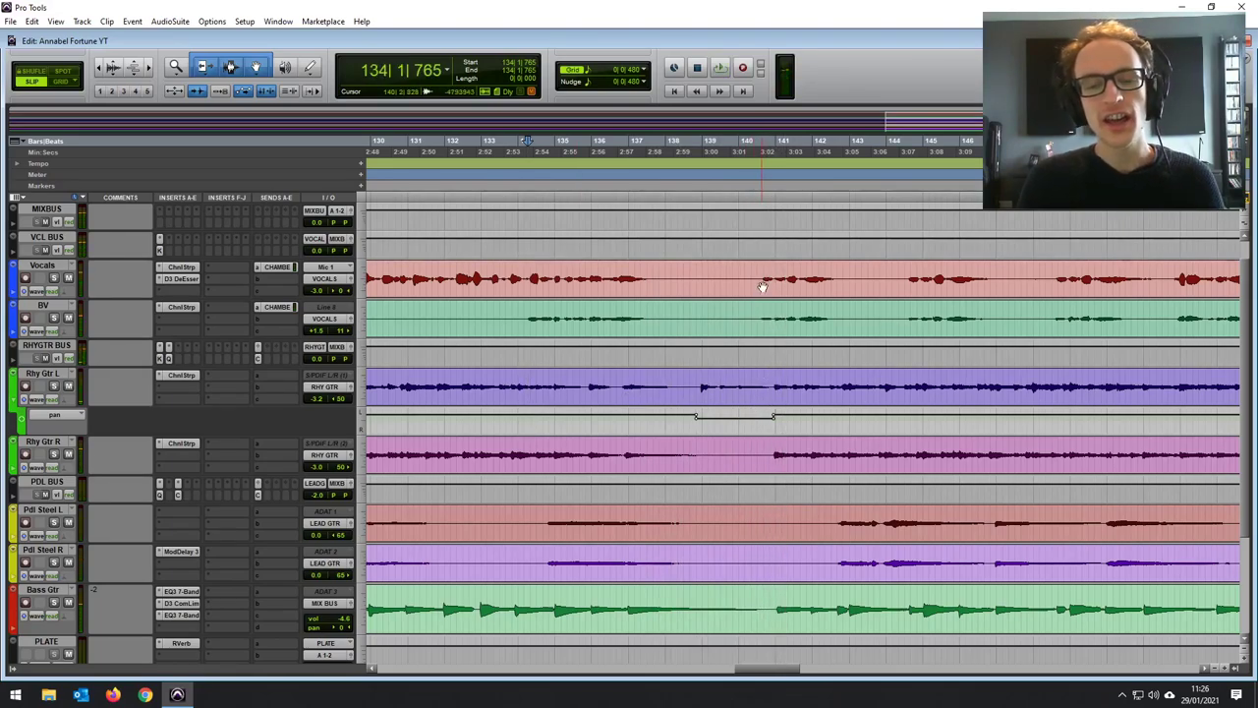
{"action": "key", "text": "ctrl+bracketleft"}
{"action": "key", "text": "ctrl+bracketleft"}
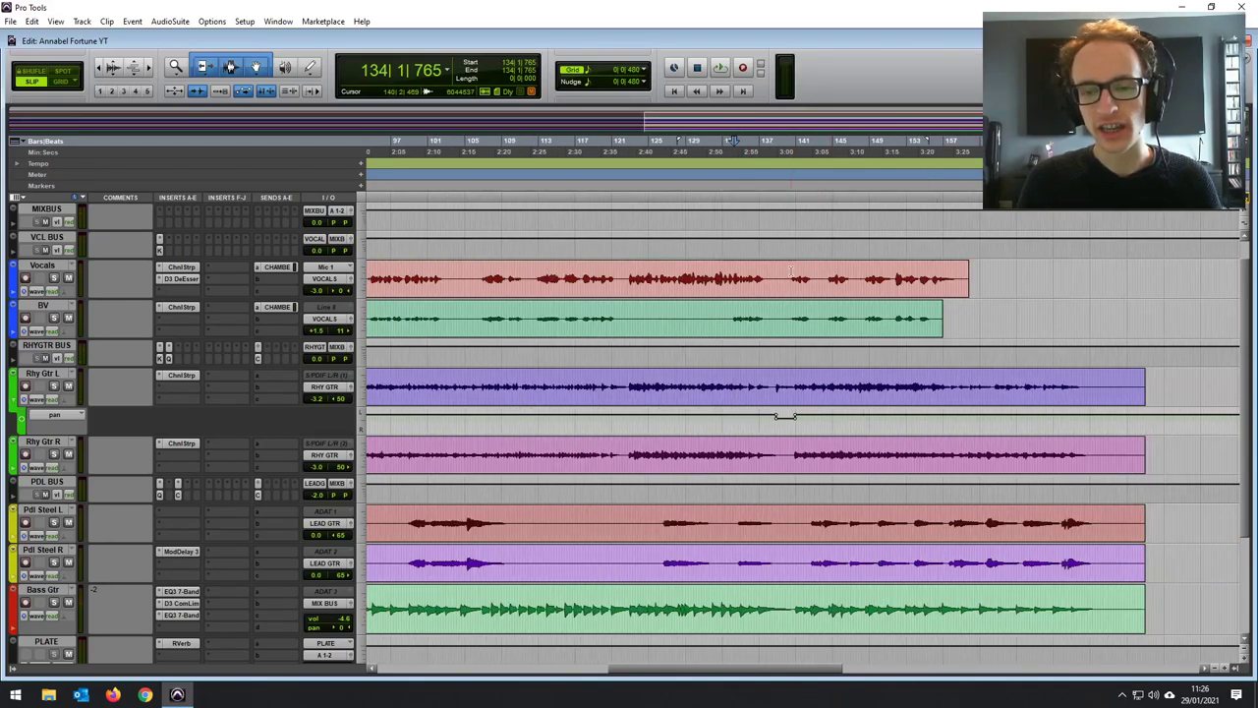
Place the edit point on Vocals near bar 140, zoom in there, and nudge it slightly later.
{"action": "left_click", "coordinate": [797, 273]}
{"action": "key", "text": "ctrl+bracketright"}
{"action": "key", "text": "ctrl+bracketright"}
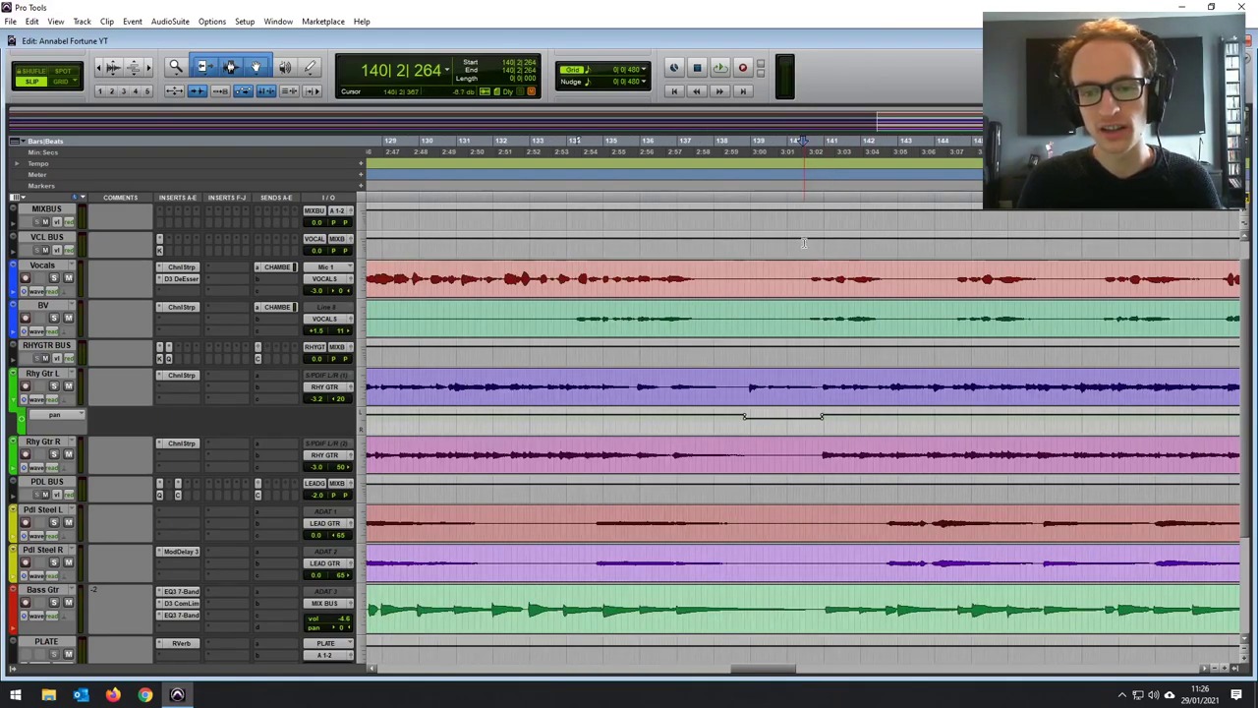
{"action": "left_click", "coordinate": [805, 244]}
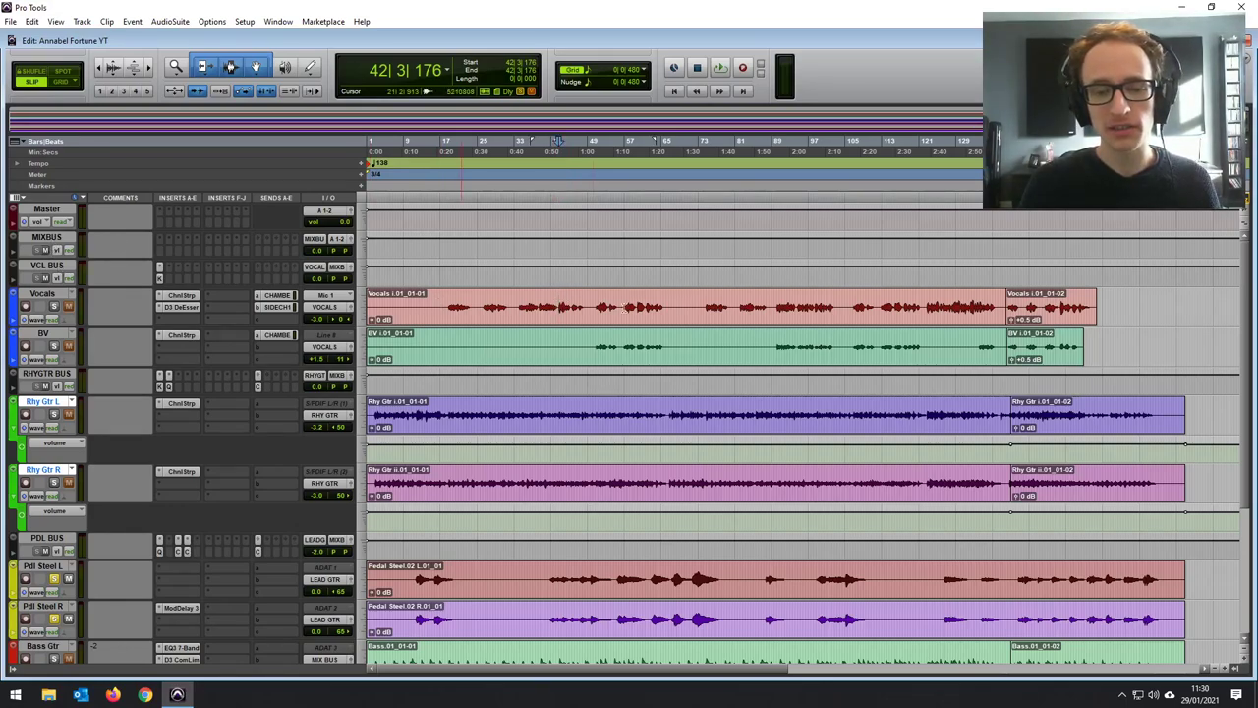
Loop a vocal section, then set MIXBUS RComp release 61.8, threshold -11.0 dB, ratio 1.97.
{"action": "double_click", "coordinate": [651, 313]}
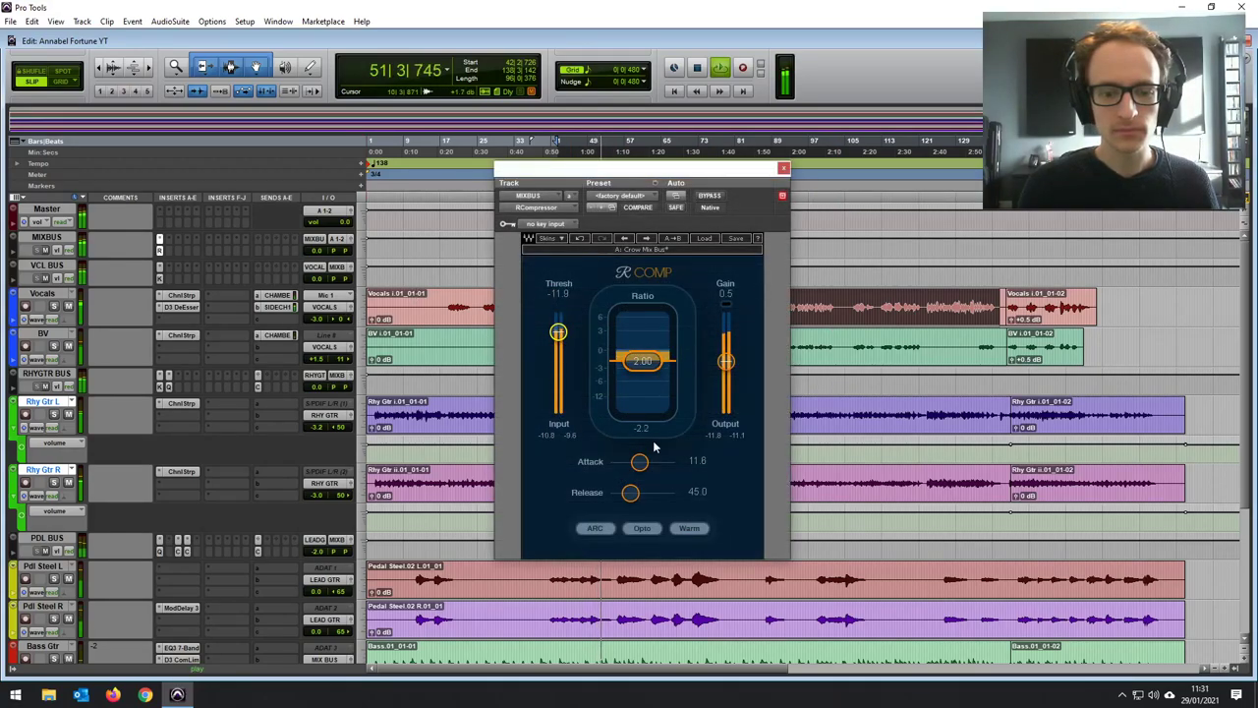
{"action": "left_click_drag", "start_coordinate": [636, 494], "coordinate": [636, 478]}
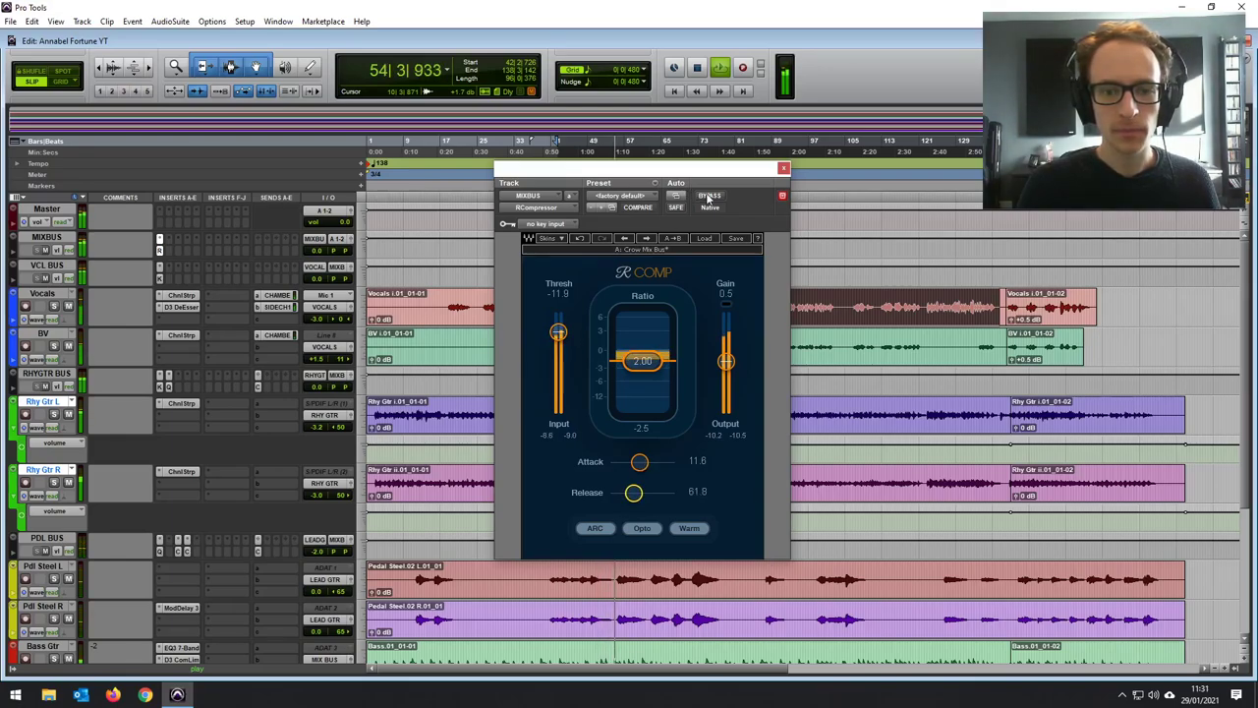
{"action": "left_click_drag", "start_coordinate": [557, 334], "coordinate": [558, 330]}
{"action": "left_click_drag", "start_coordinate": [642, 360], "coordinate": [642, 363]}
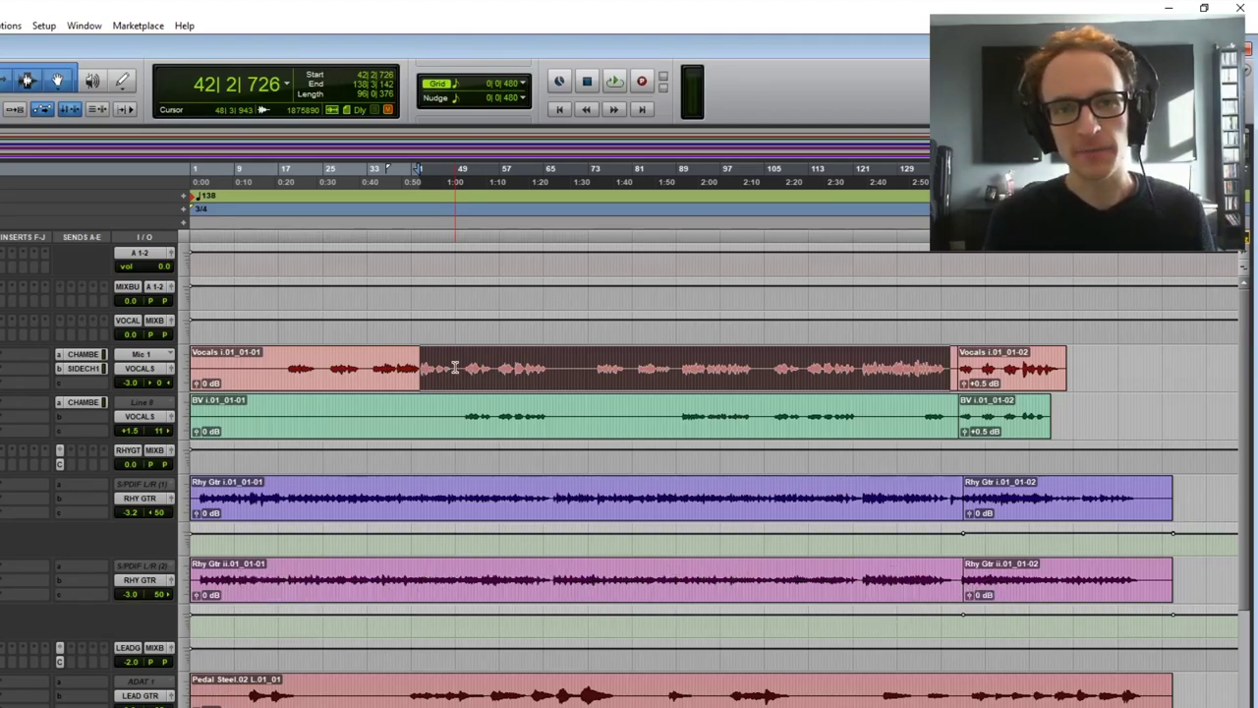
Raise the BV fader to +2.7 and open the CHAMBER return's Dyn3 Comp/Lim insert.
{"action": "scroll", "coordinate": [442, 443], "scroll_direction": "down", "scroll_amount": 5}
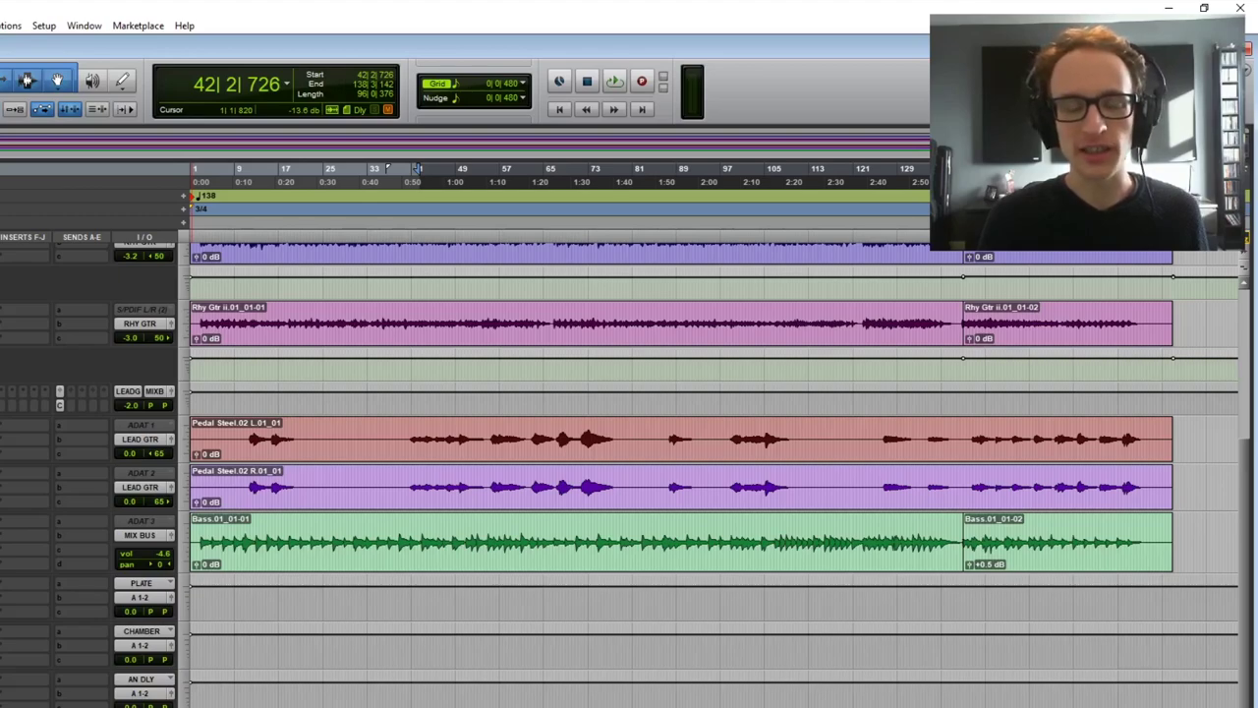
{"action": "scroll", "coordinate": [306, 570], "scroll_direction": "up", "scroll_amount": 4}
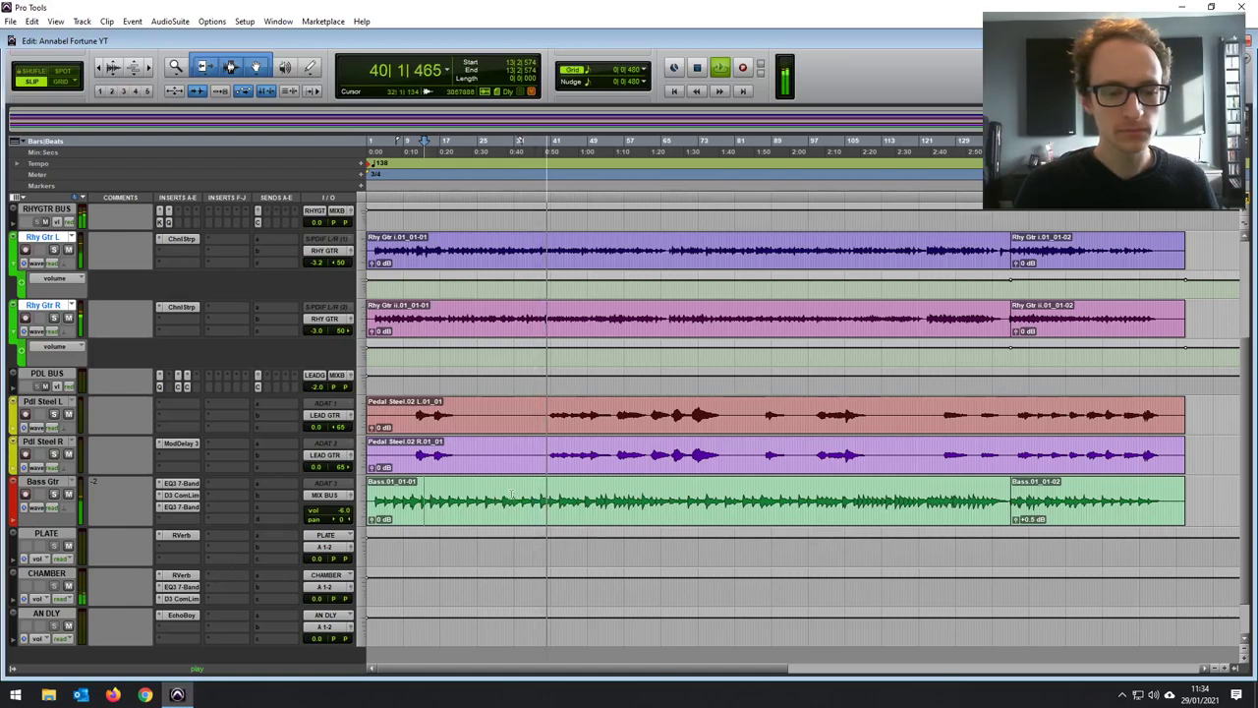
{"action": "scroll", "coordinate": [536, 479], "scroll_direction": "up", "scroll_amount": 4}
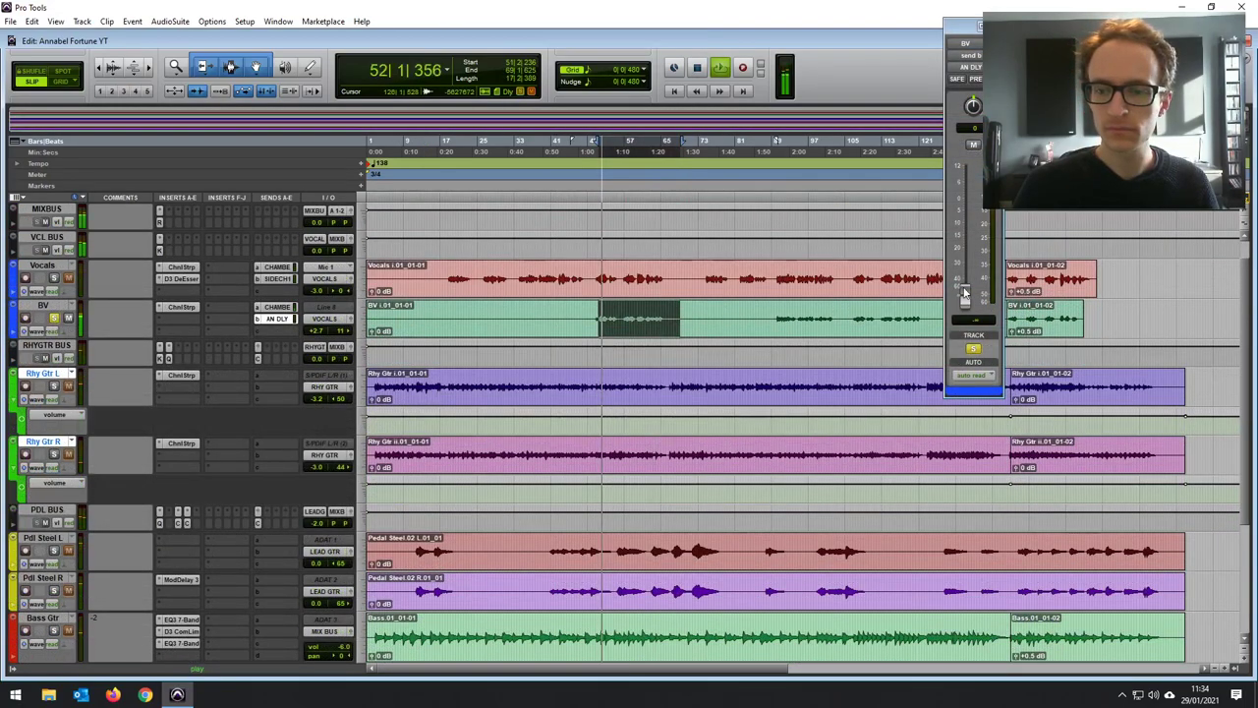
{"action": "left_click_drag", "start_coordinate": [964, 297], "coordinate": [969, 233]}
{"action": "scroll", "coordinate": [216, 445], "scroll_direction": "down", "scroll_amount": 3}
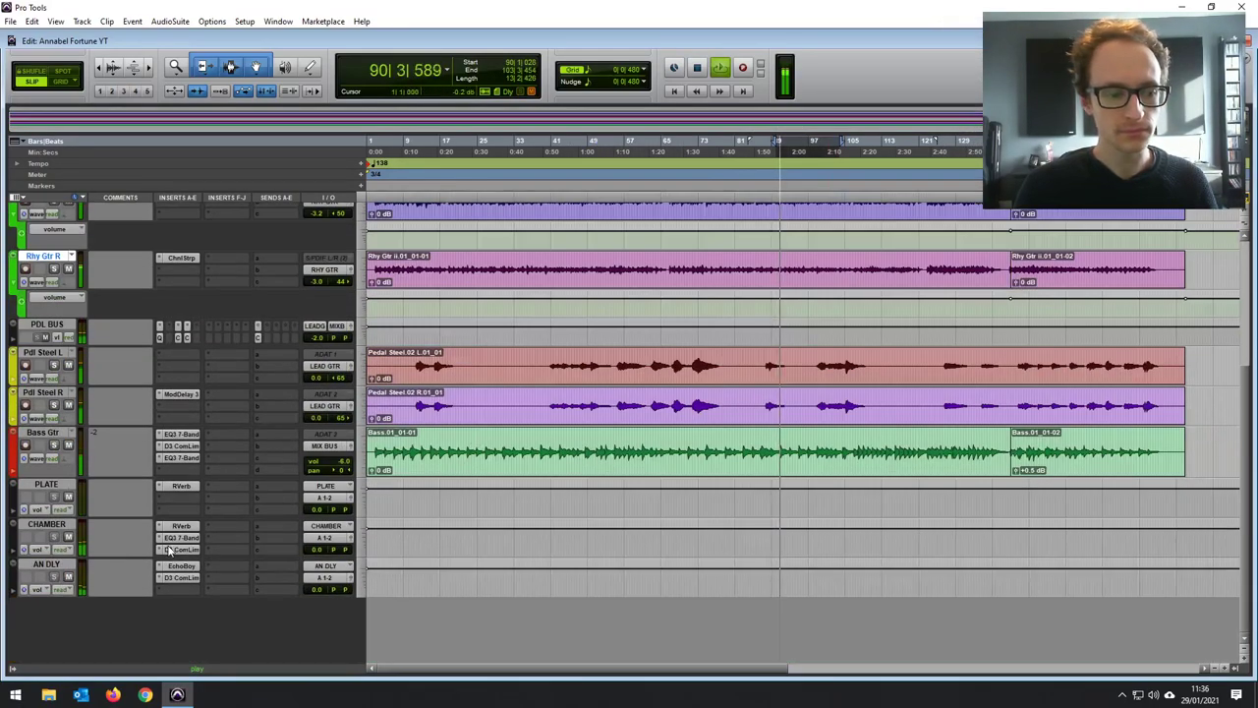
{"action": "left_click", "coordinate": [176, 548]}
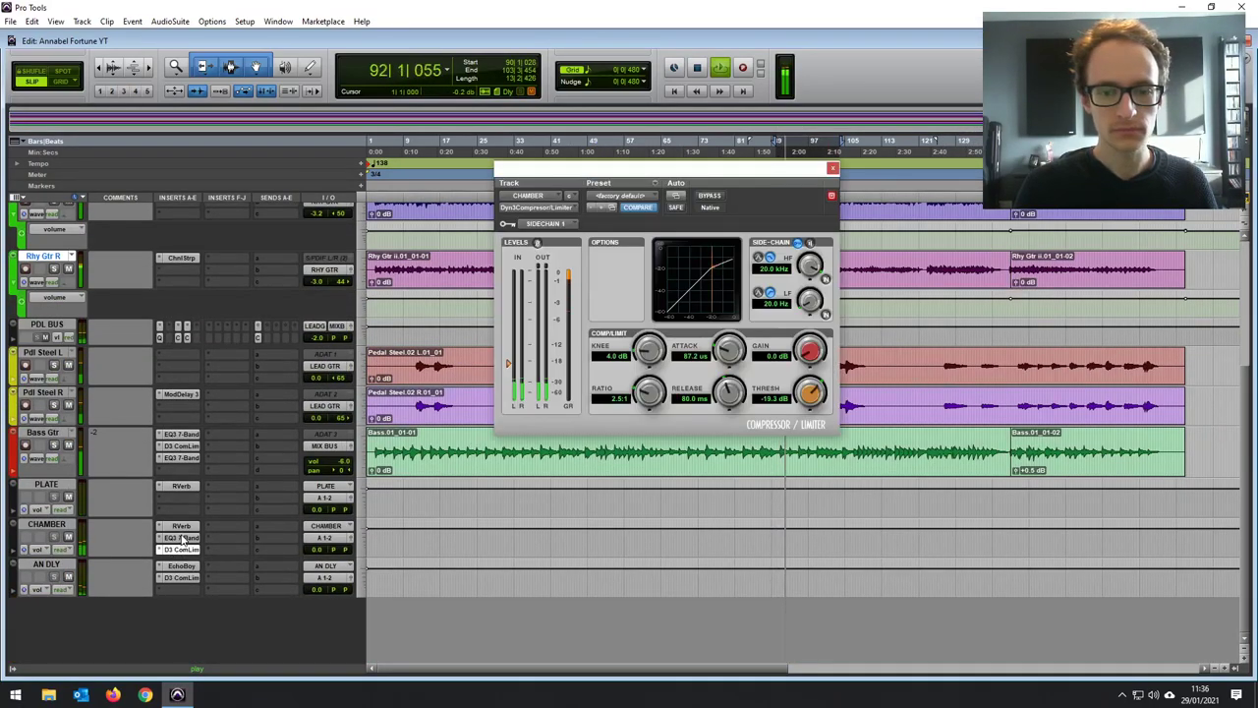
Turn the CHAMBER Dyn3 Compressor/Limiter THRESH knob up to -17.7 dB.
{"action": "left_click_drag", "start_coordinate": [811, 395], "coordinate": [811, 393]}
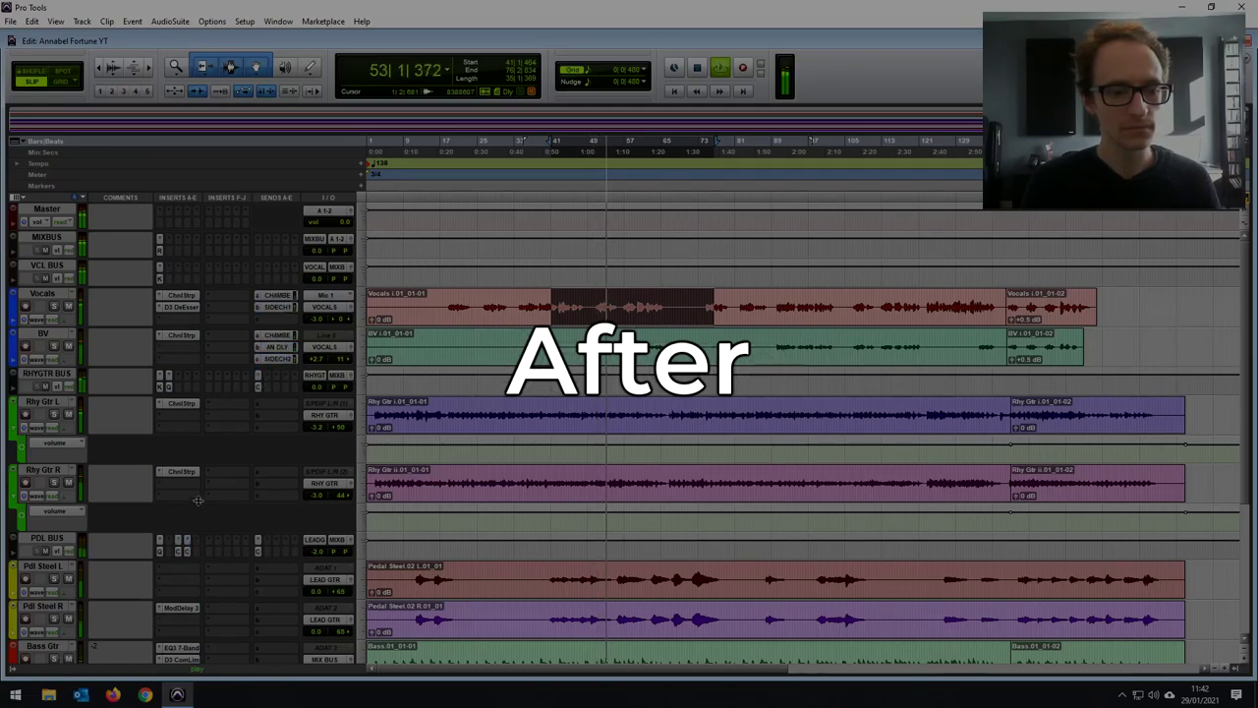
{"action": "scroll", "coordinate": [199, 497], "scroll_direction": "down", "scroll_amount": 6}
{"action": "scroll", "coordinate": [217, 461], "scroll_direction": "up", "scroll_amount": 4}
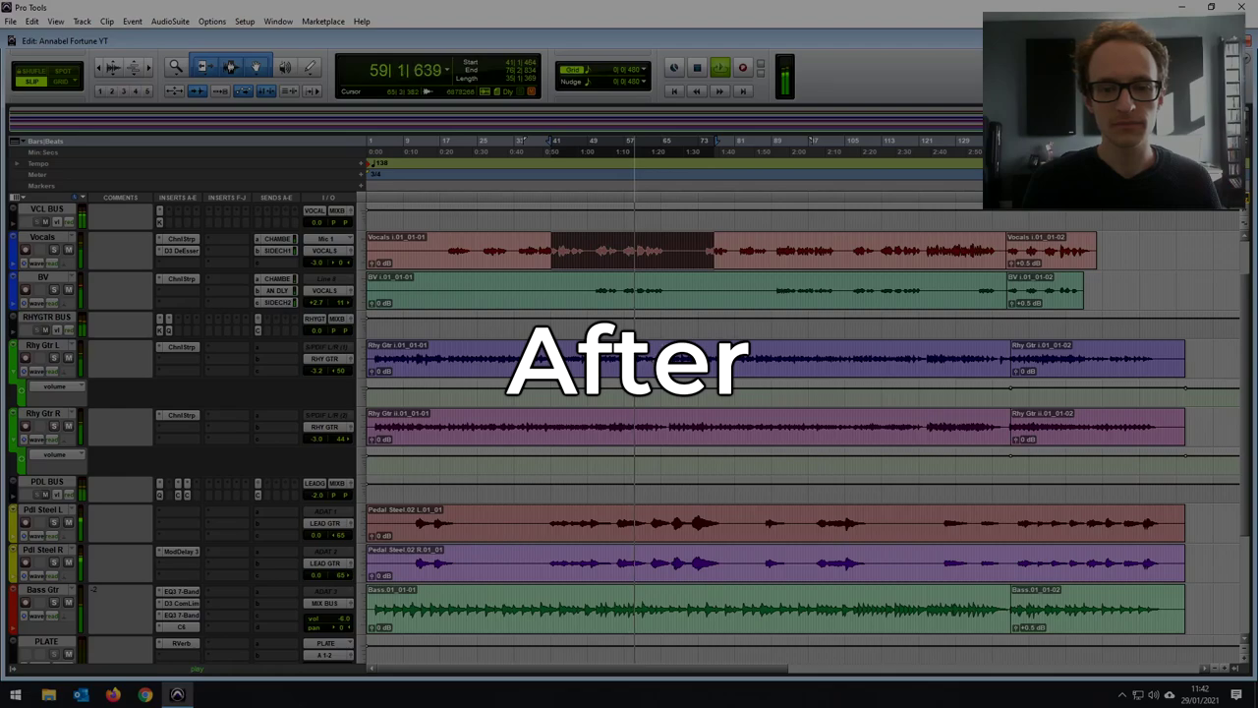
{"action": "key", "text": "space"}
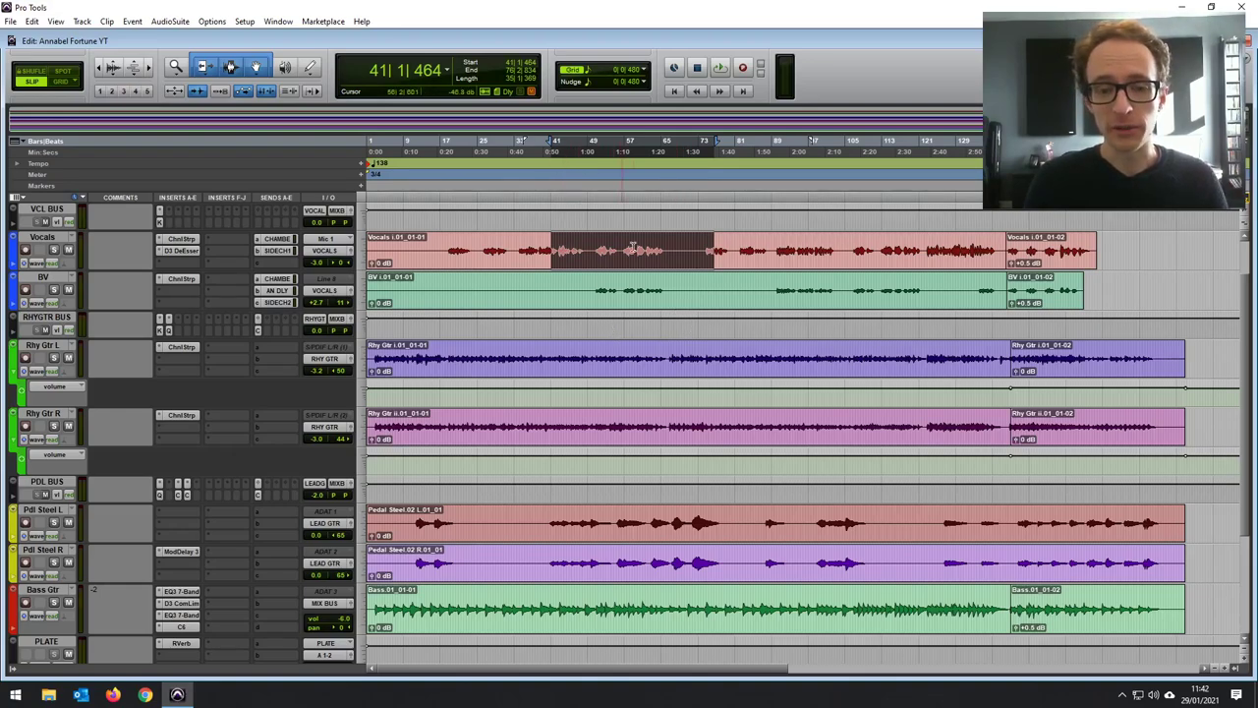
Clear the vocal selection and put the playback cursor on Vocals just after bar 42.
{"action": "scroll", "coordinate": [344, 359], "scroll_direction": "up", "scroll_amount": 2}
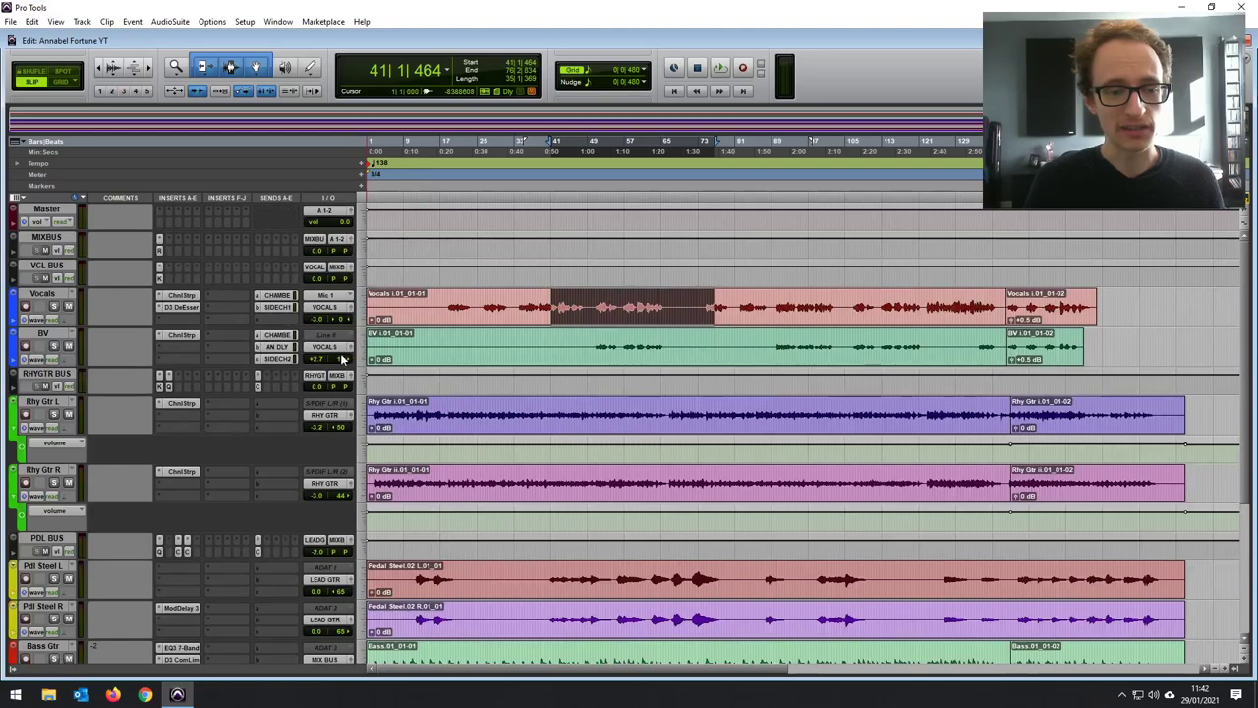
{"action": "scroll", "coordinate": [336, 365], "scroll_direction": "down", "scroll_amount": 6}
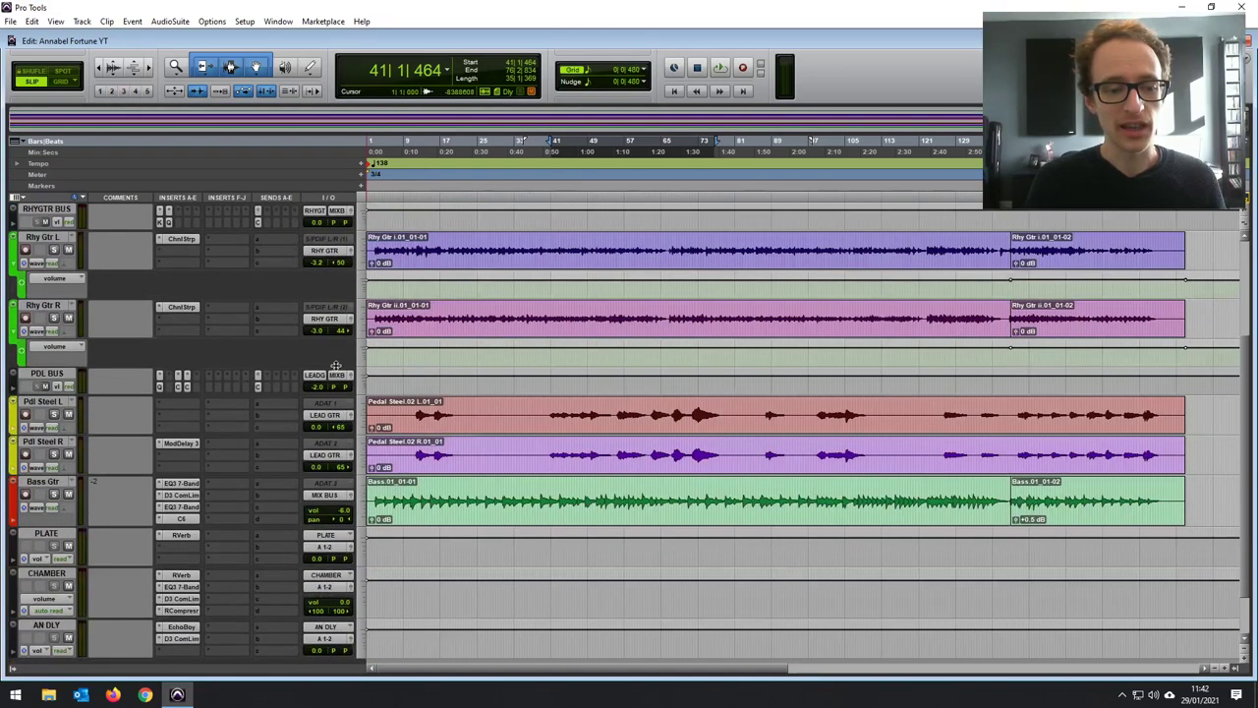
{"action": "scroll", "coordinate": [482, 372], "scroll_direction": "up", "scroll_amount": 6}
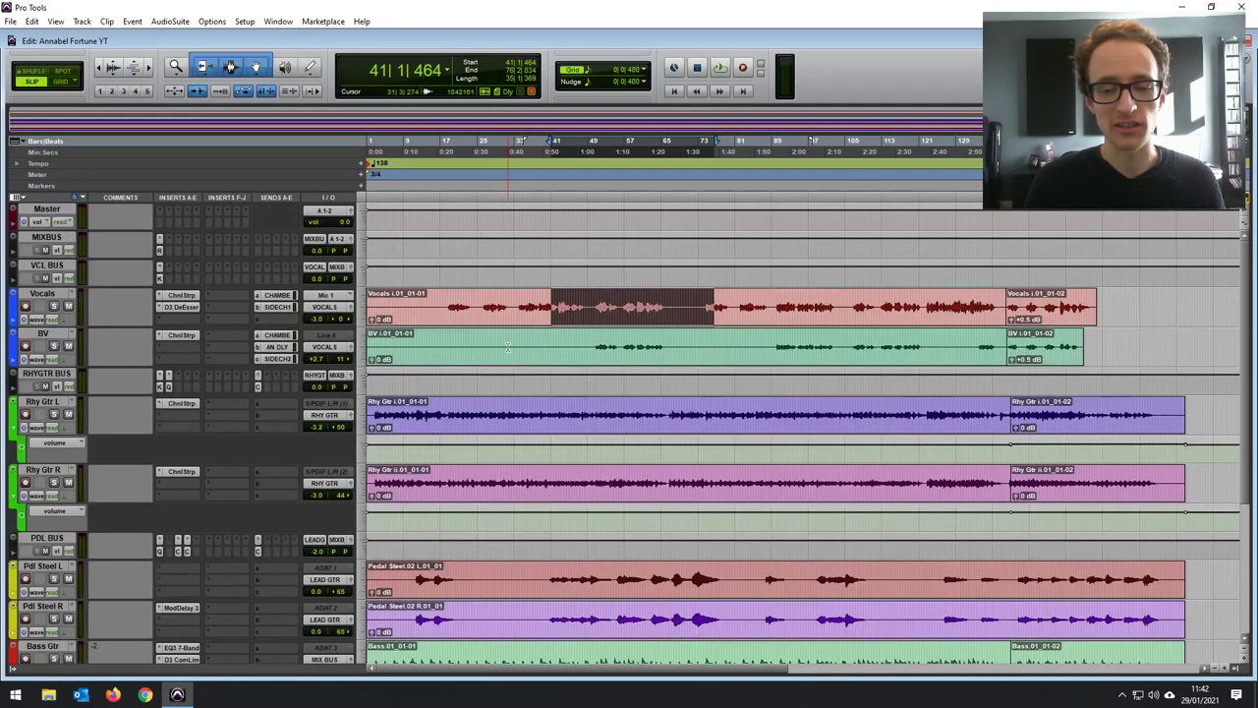
{"action": "left_click", "coordinate": [555, 312]}
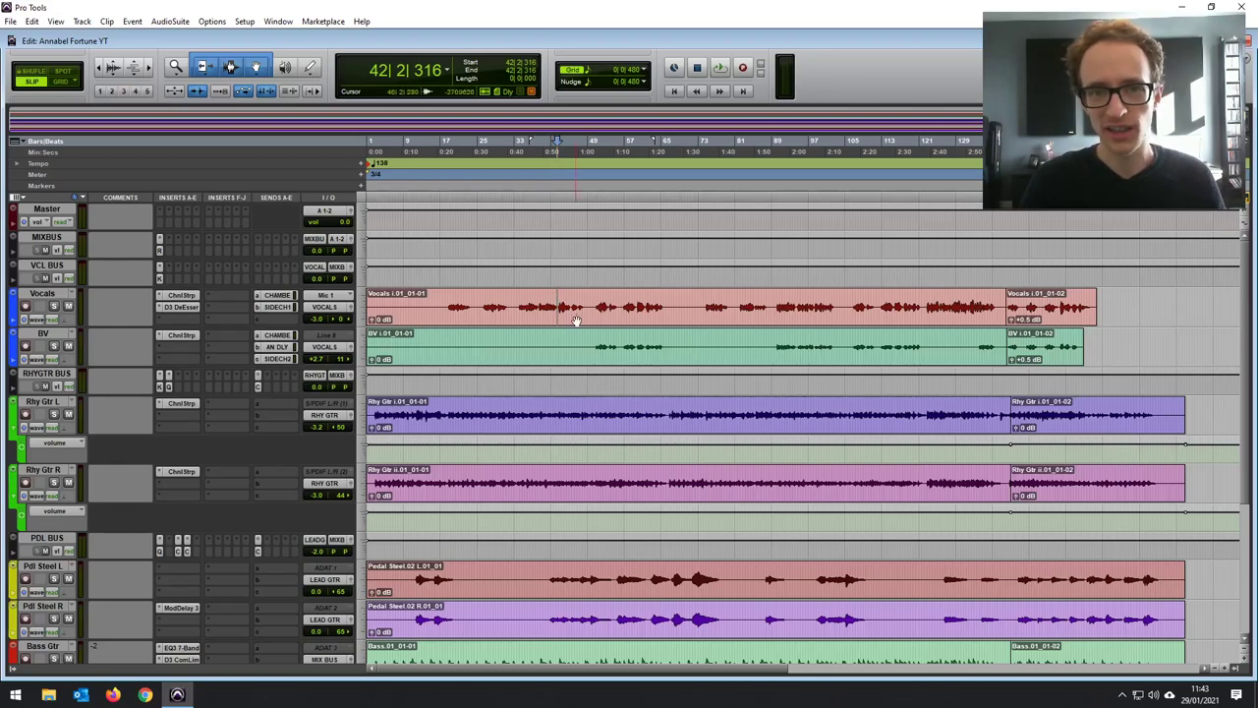
{"action": "left_click", "coordinate": [581, 313]}
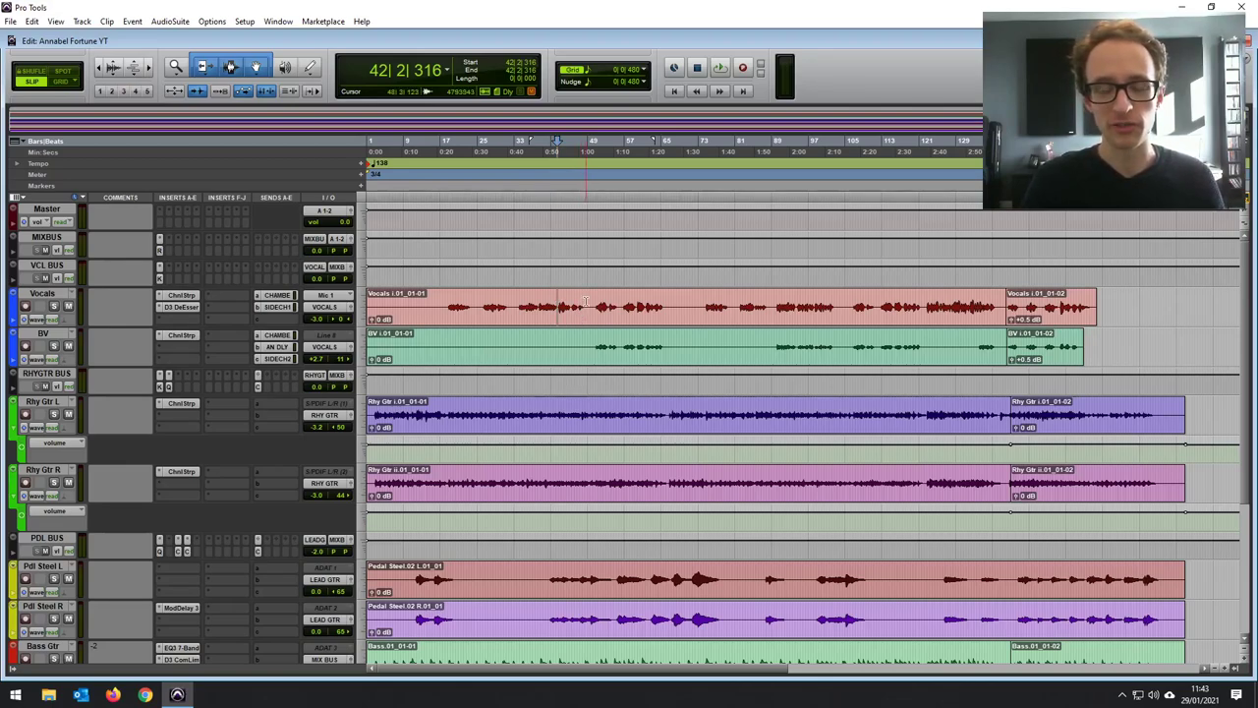